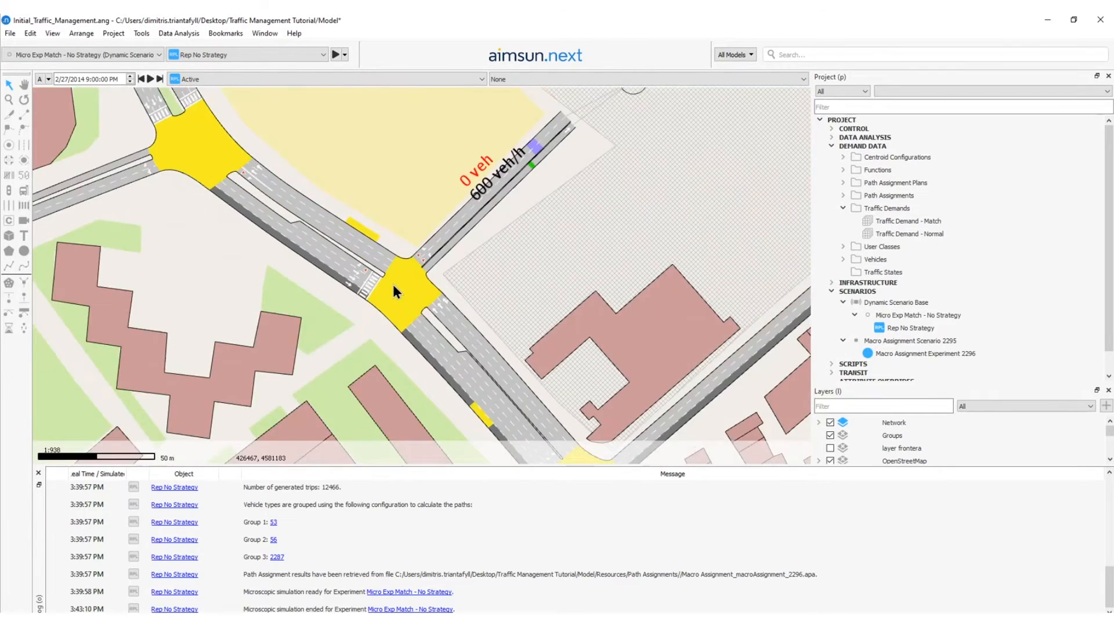
Examine the turns at the junction south of Campnou that lead into the north-west section.
double_click(389, 292)
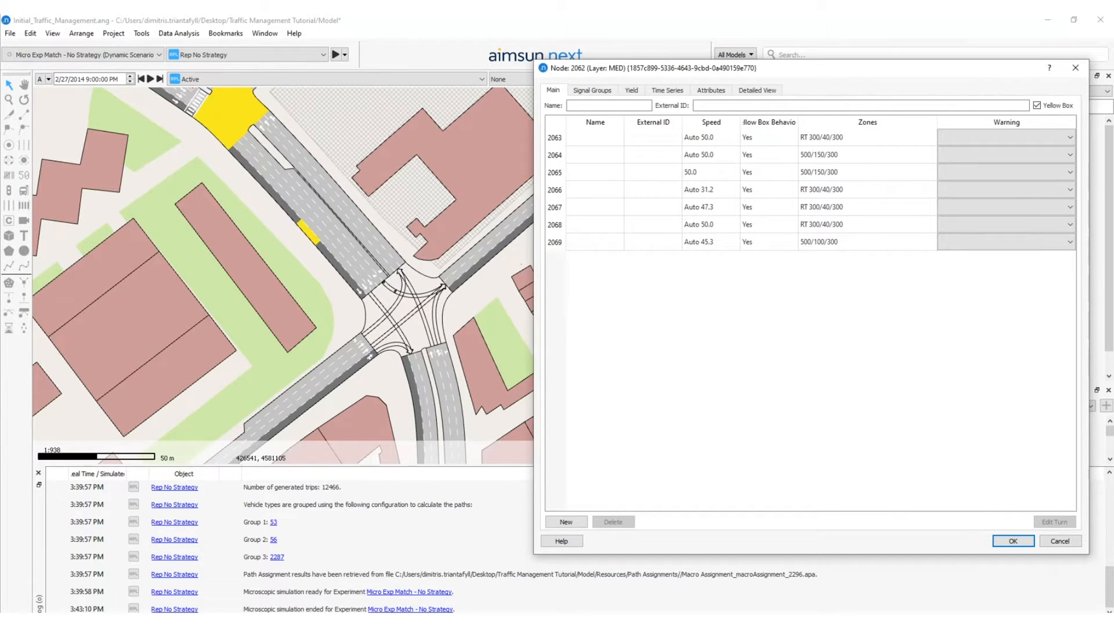
scroll(443, 306, "down", 6)
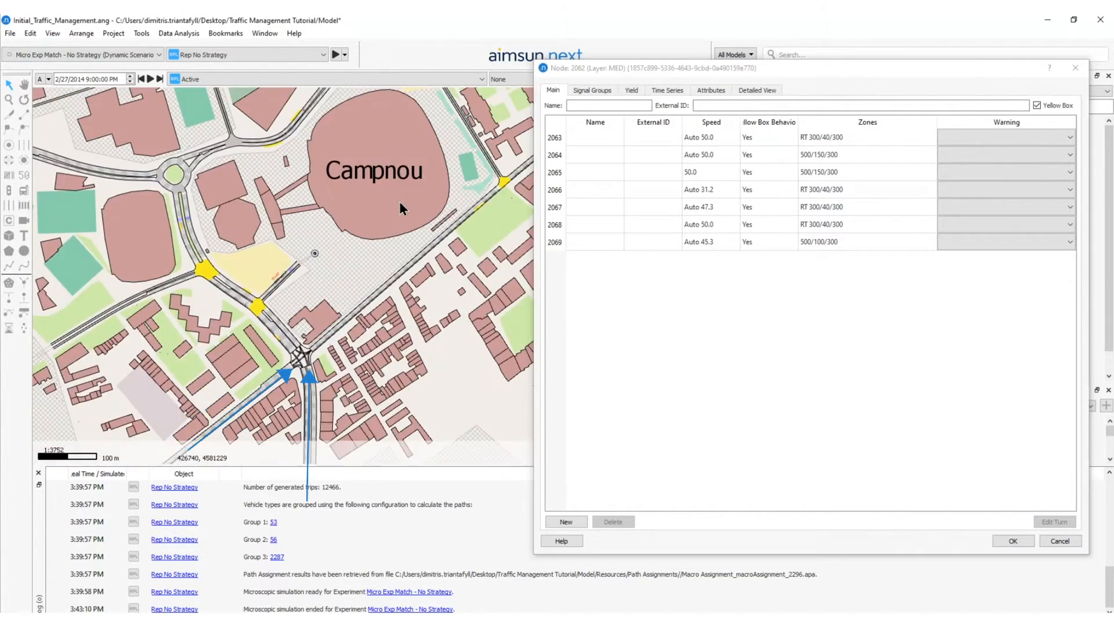
left_click_drag(360, 304, 358, 222)
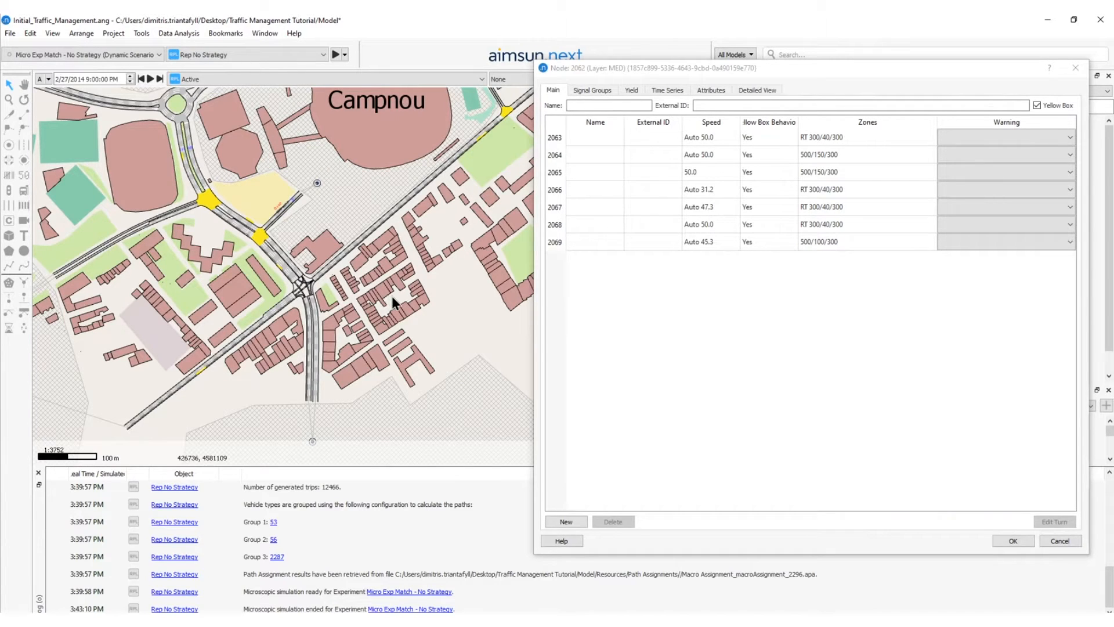
scroll(349, 289, "up", 2)
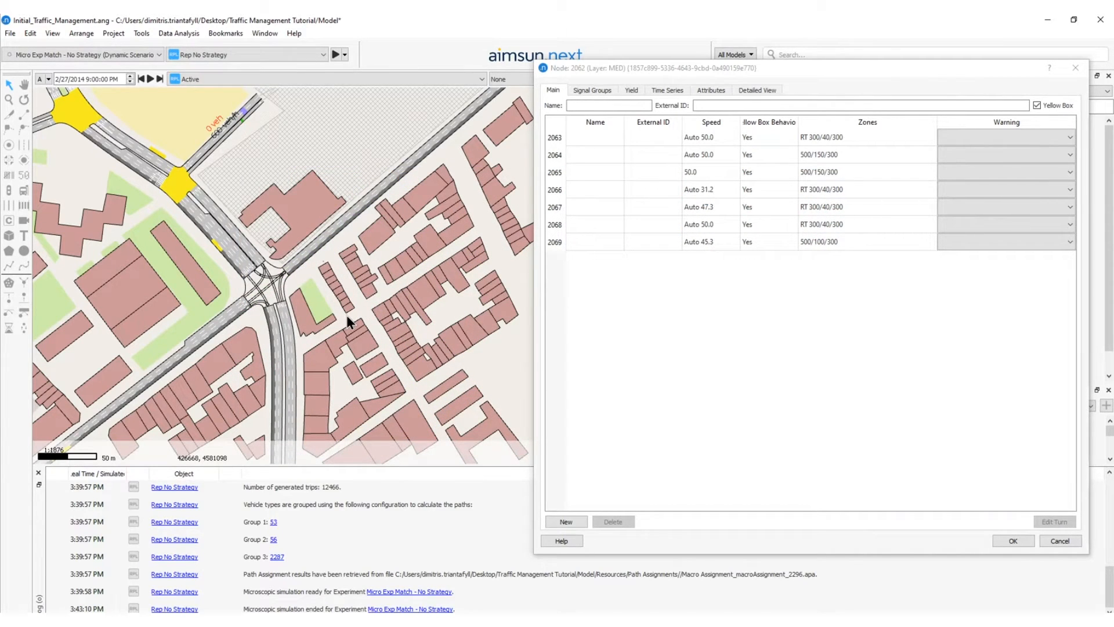
scroll(264, 291, "up", 5)
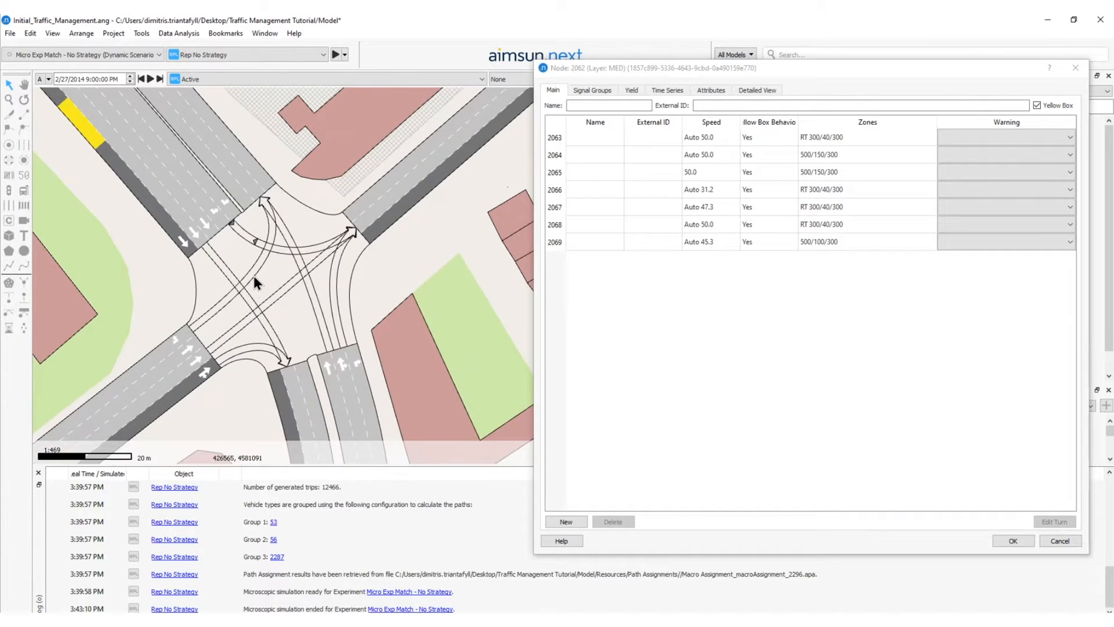
left_click(253, 271)
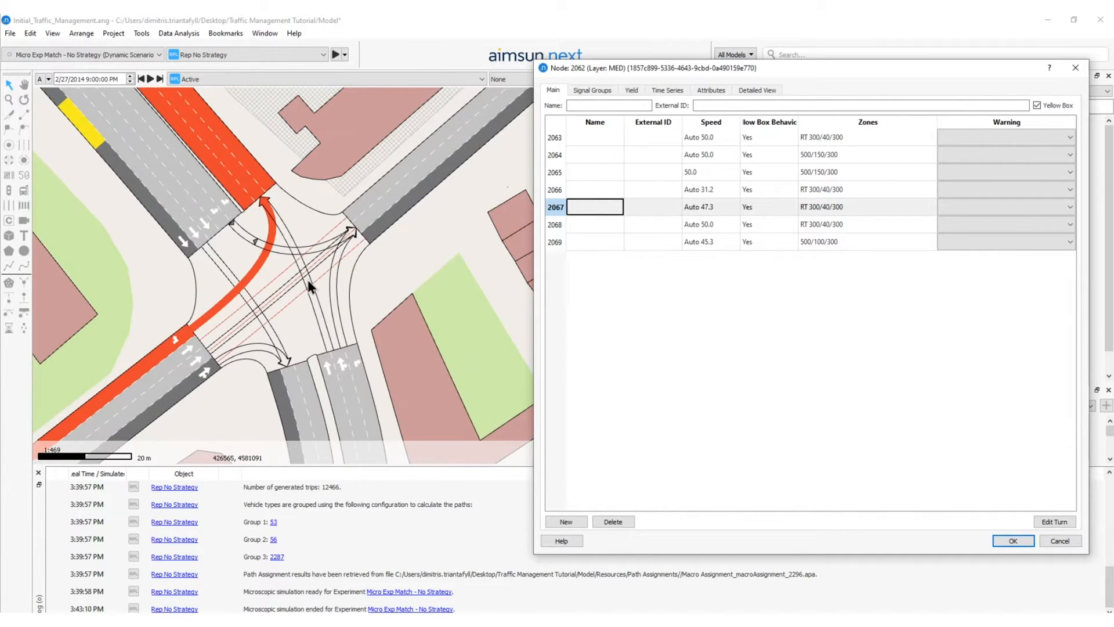
left_click(317, 306)
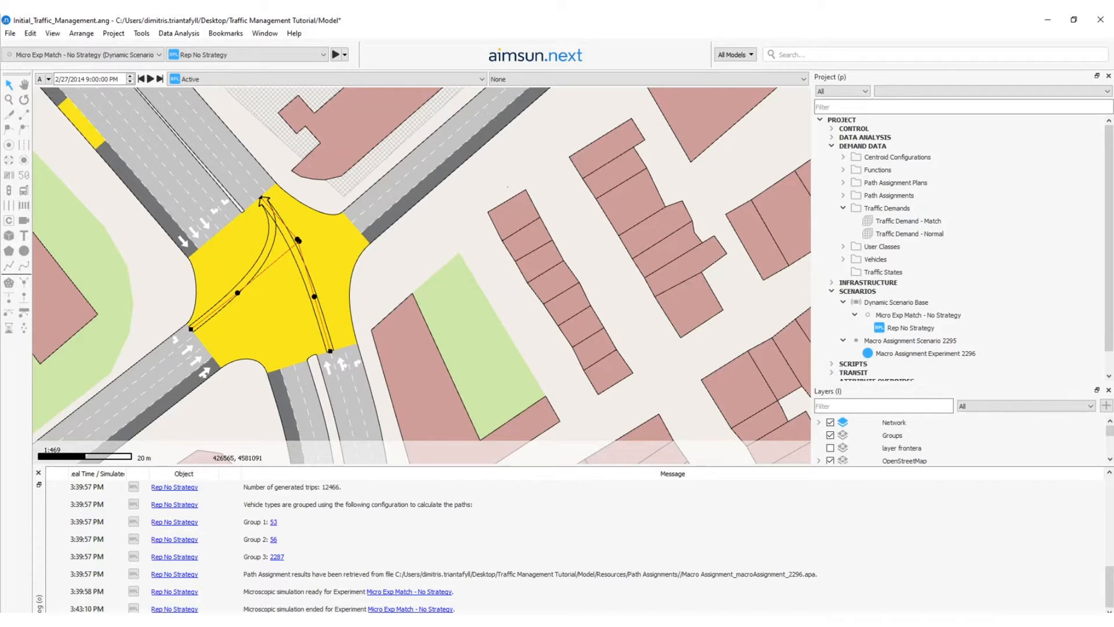
Create a new traffic management strategy in the project.
left_click(861, 121)
right_click(858, 120)
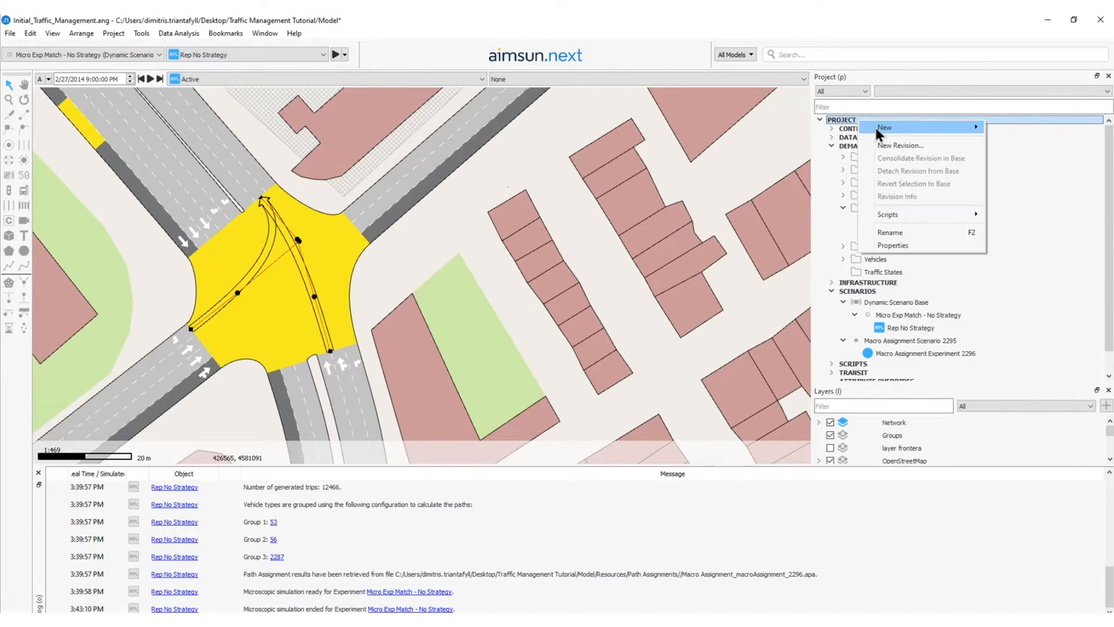
mouse_move(876, 127)
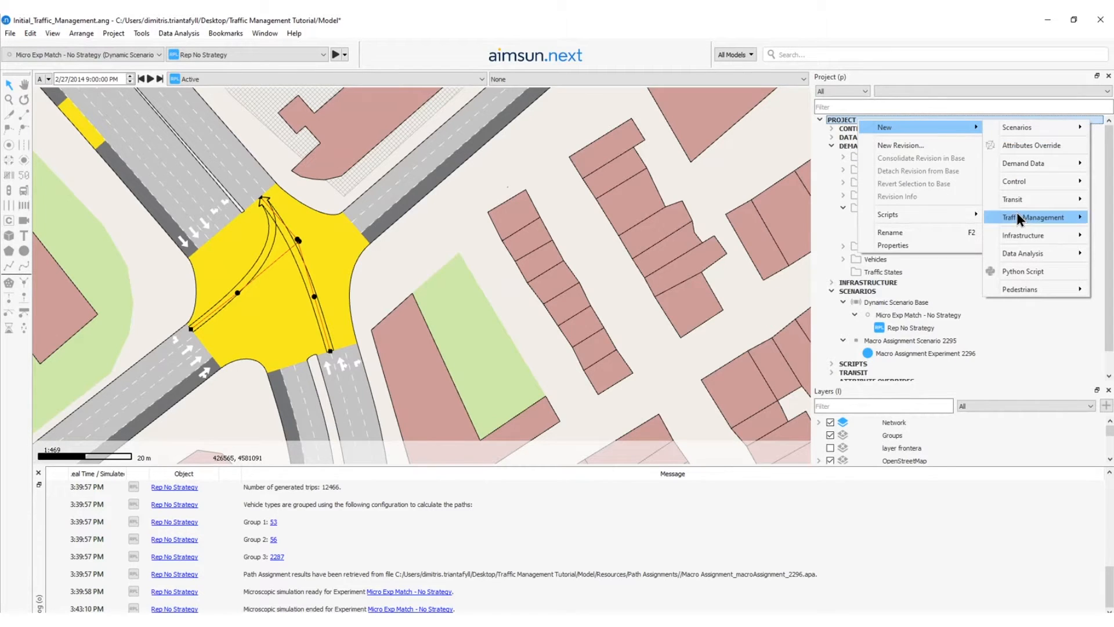
mouse_move(1016, 212)
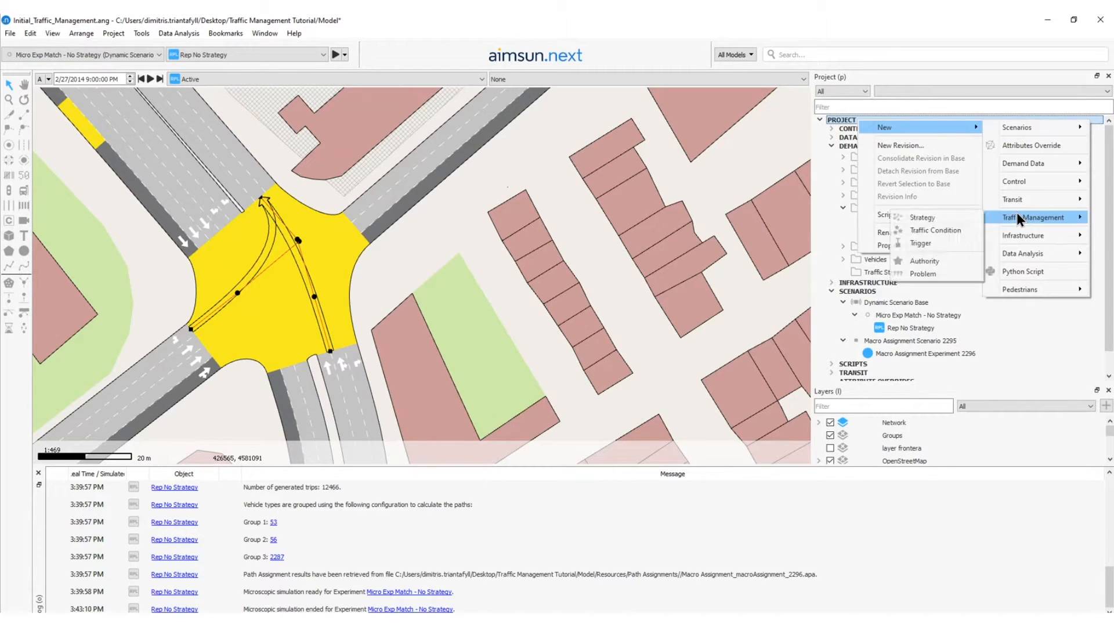
left_click(922, 217)
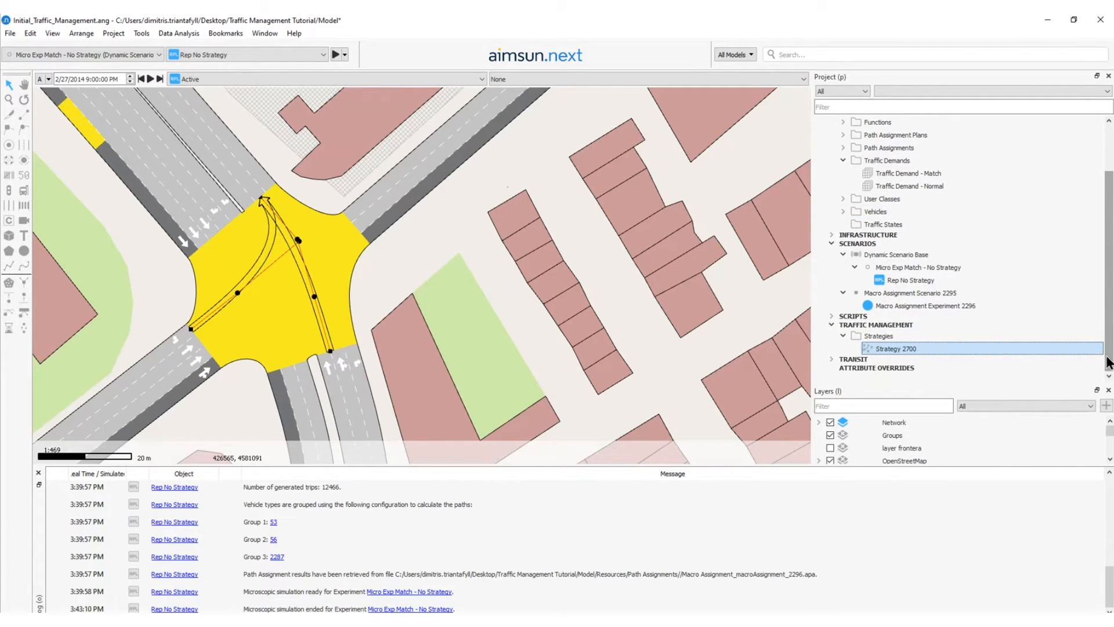
Rename the new strategy as Strategy Post-Match.
double_click(892, 347)
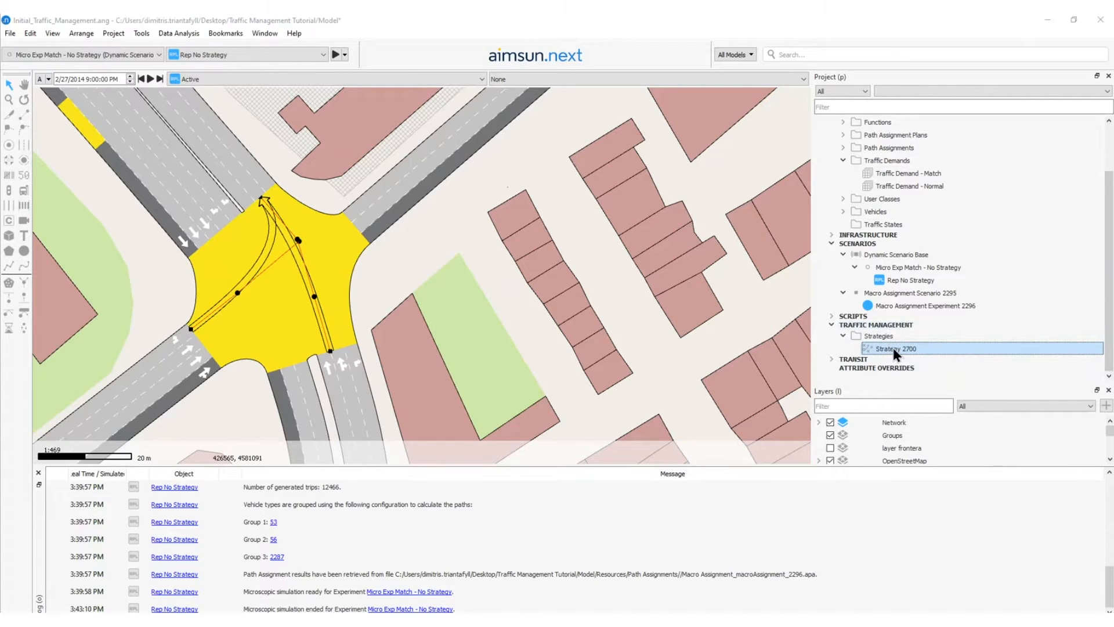
left_click_drag(529, 247, 451, 246)
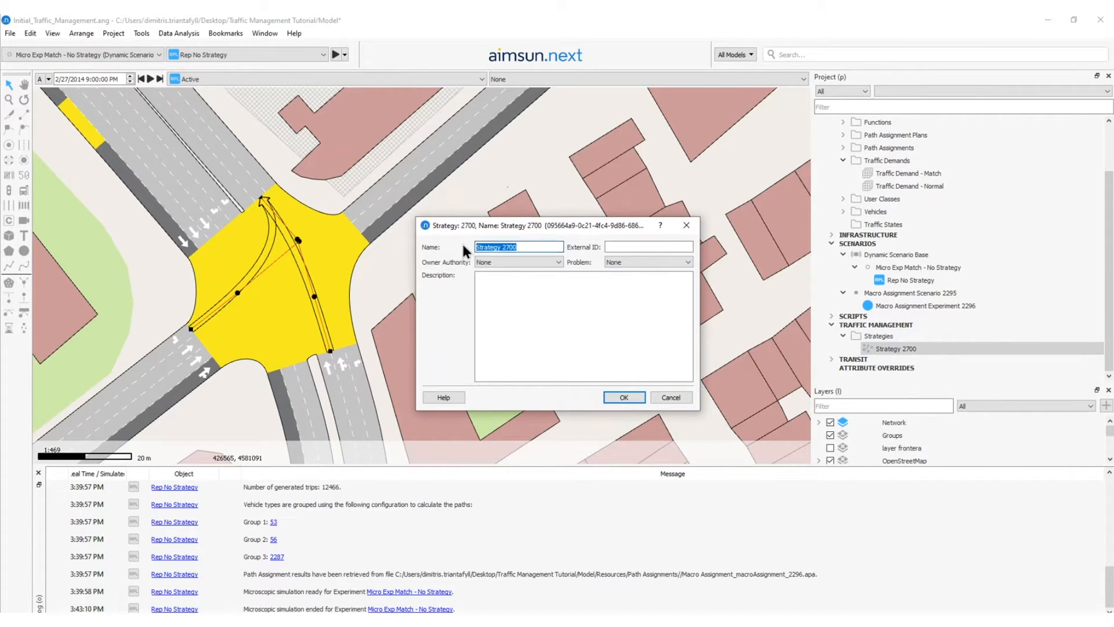
key("BackSpace")
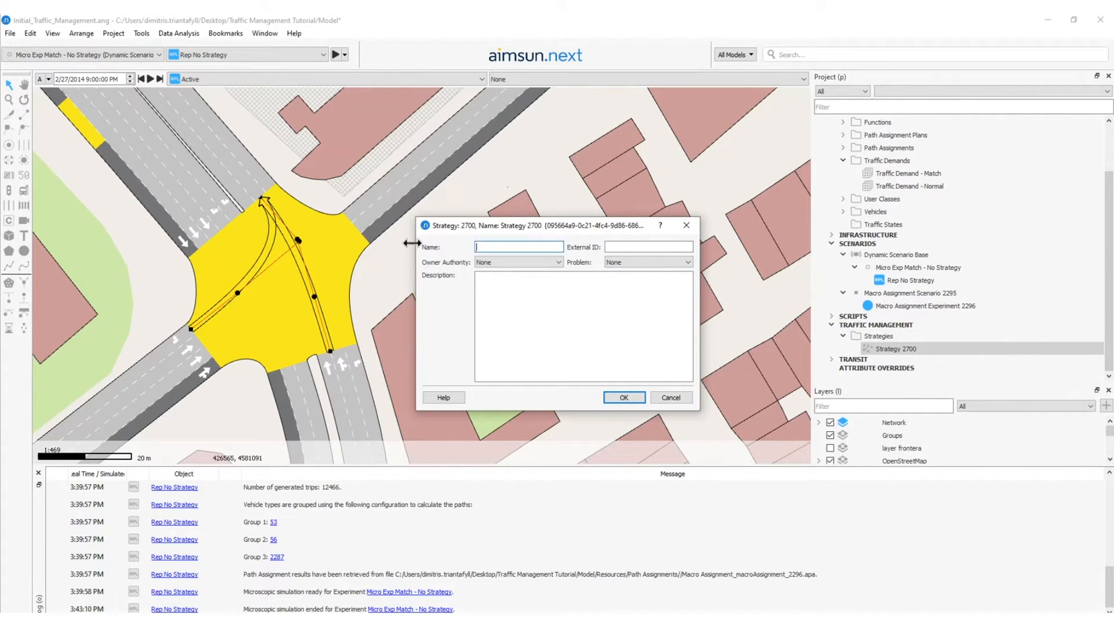
type("Strategy Post-Match")
key("Return")
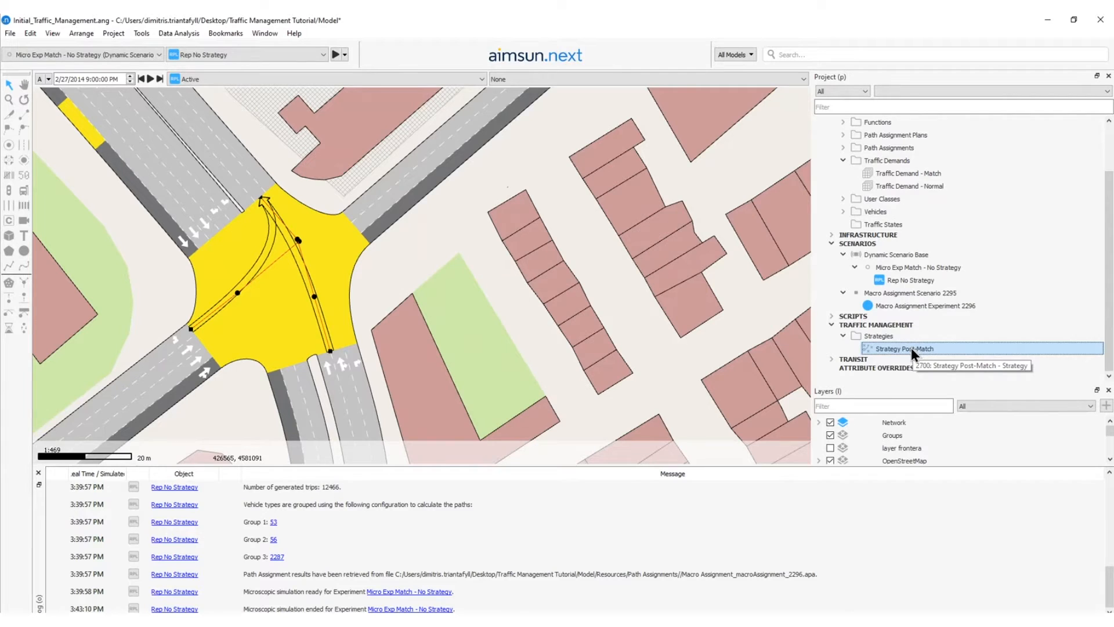
Add a policy to Strategy Post-Match and name it Policy 1 - Police.
right_click(909, 351)
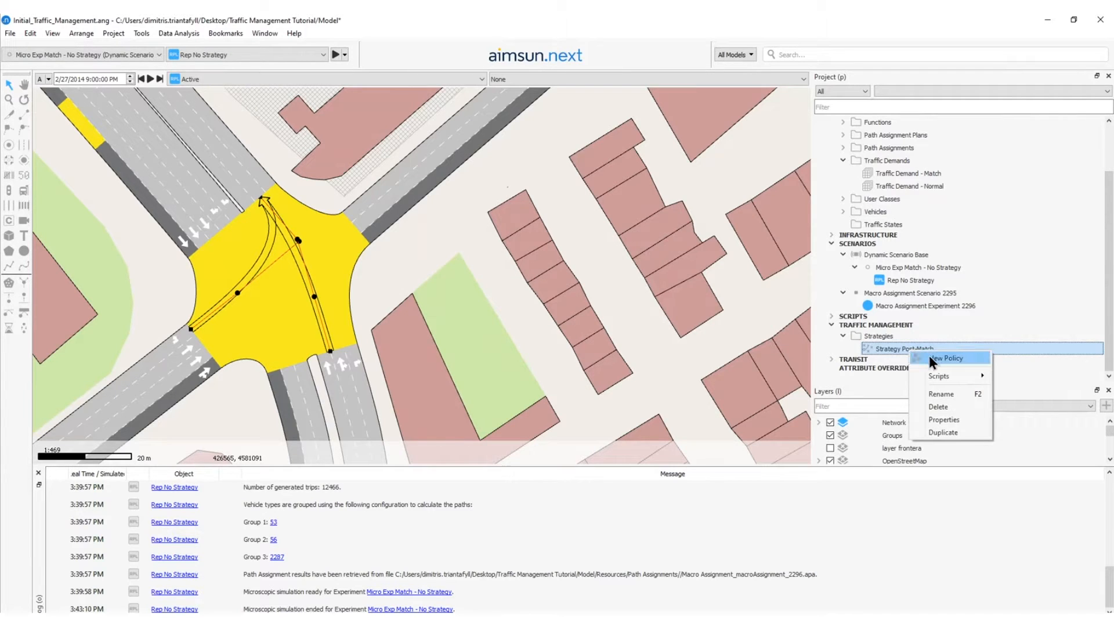
left_click(930, 356)
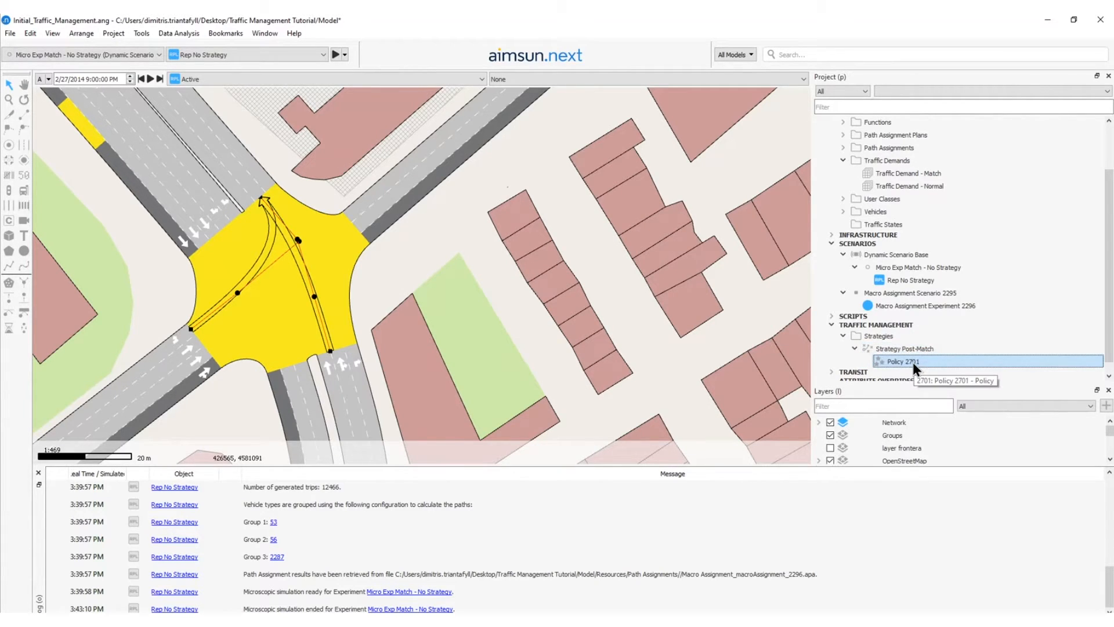
double_click(913, 362)
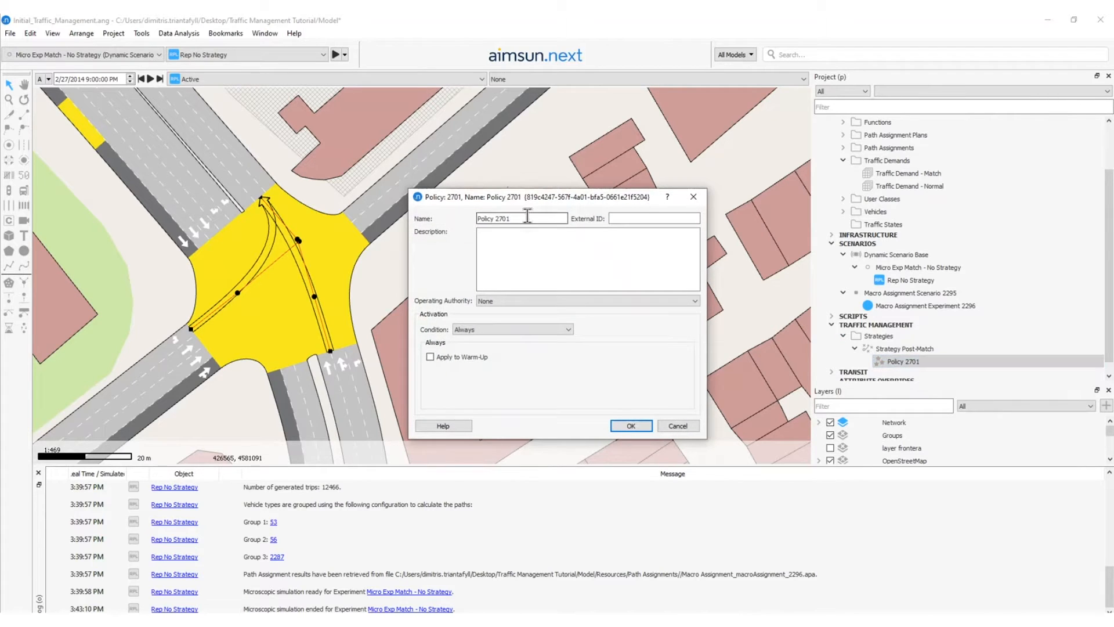
type("Policy 1 - Police")
Make the policy activate by time, from 8:10:00 PM with a duration of 00:50:00.
left_click(479, 327)
left_click(481, 348)
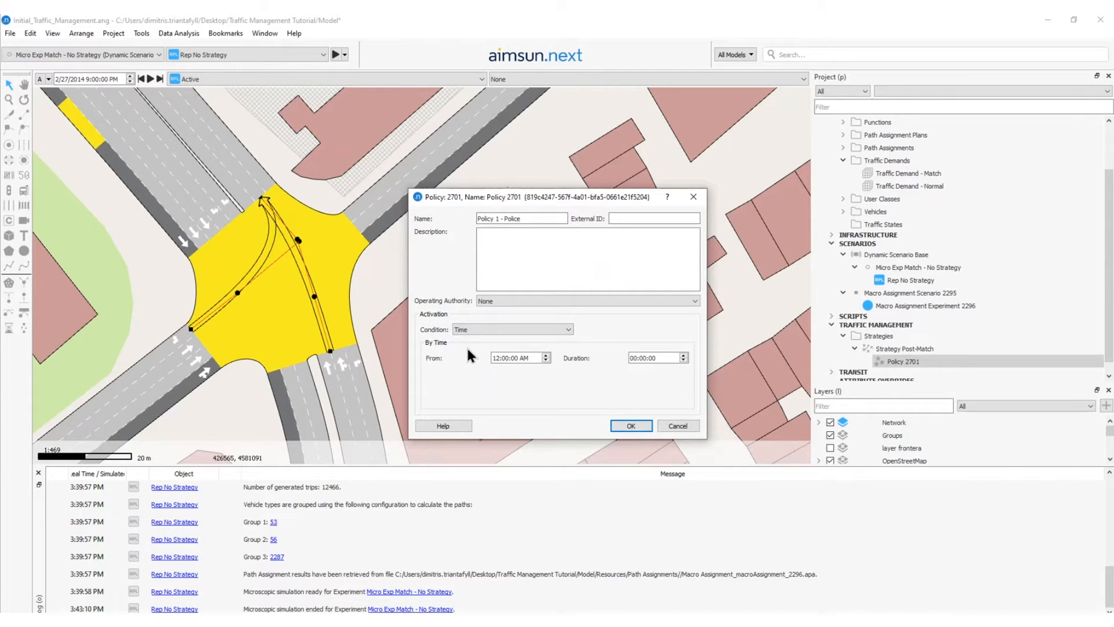
double_click(496, 358)
type("8")
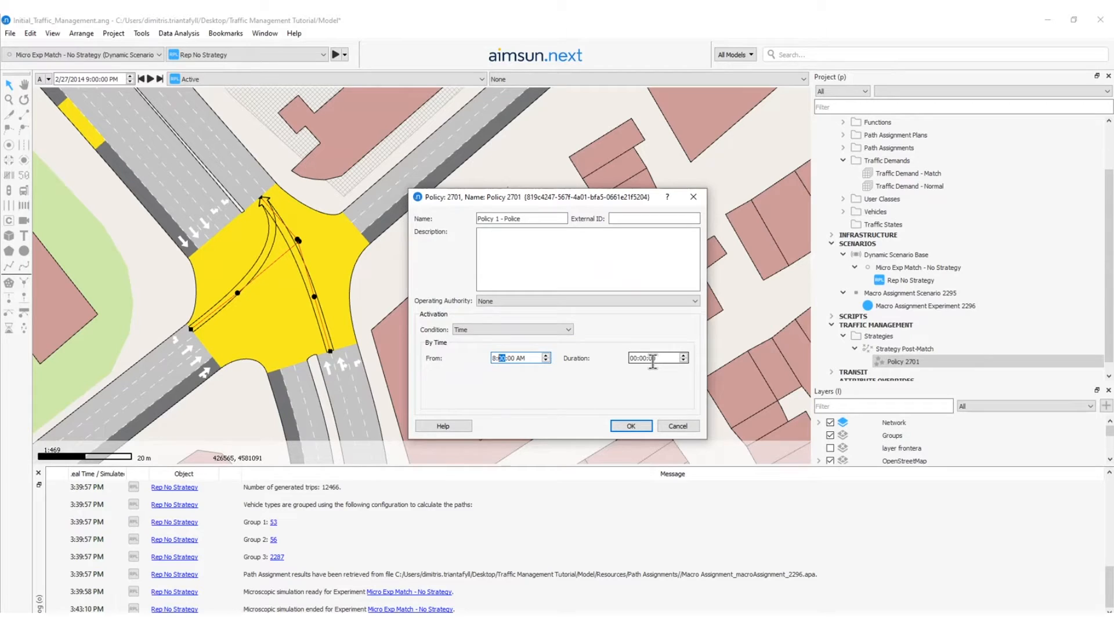
type("1000p")
left_click(641, 358)
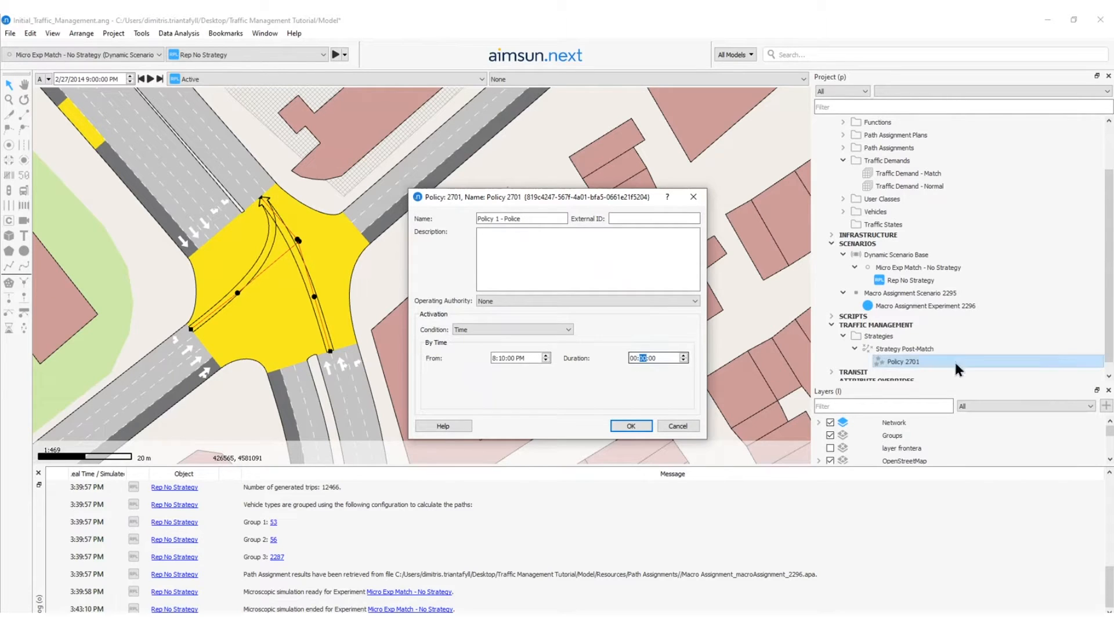
type("50")
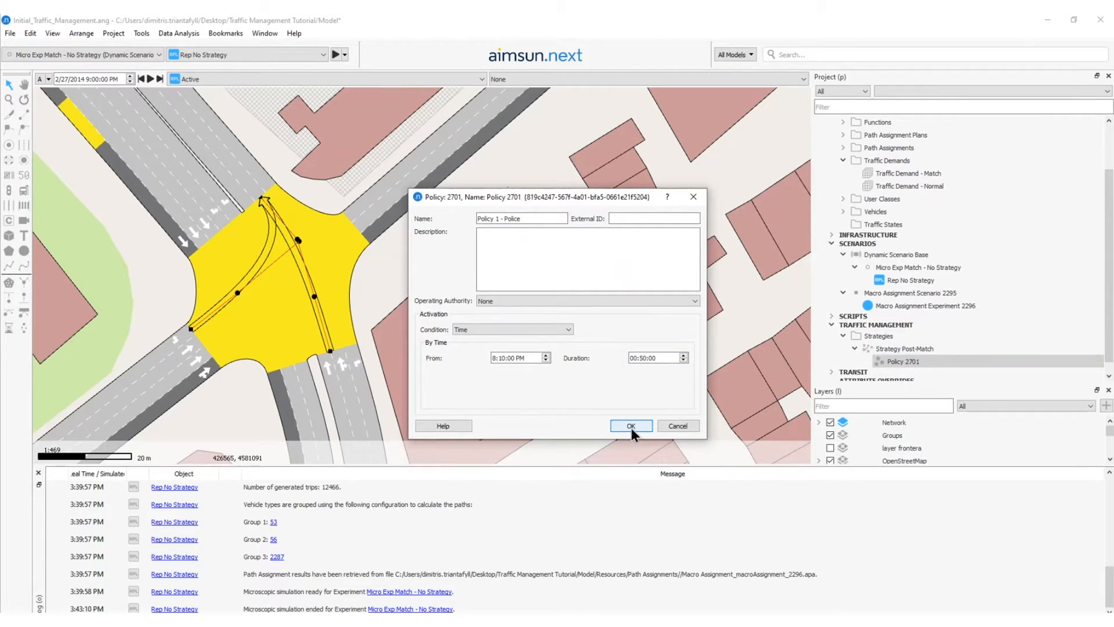
left_click(634, 427)
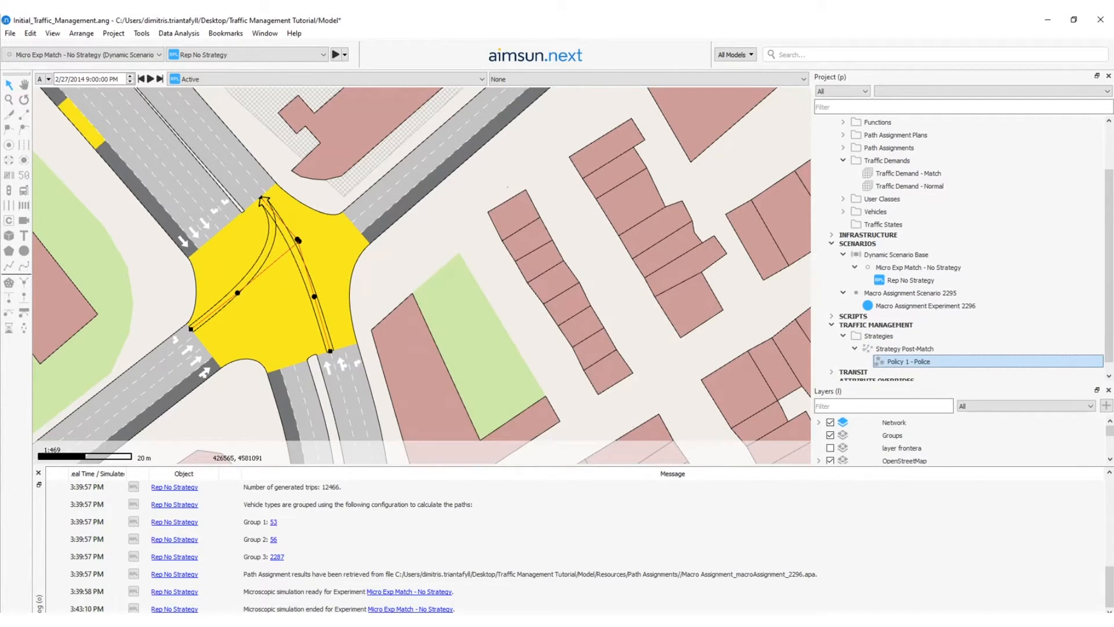
Add a turn closure action to Policy 1 - Police.
scroll(510, 313, "down", 5)
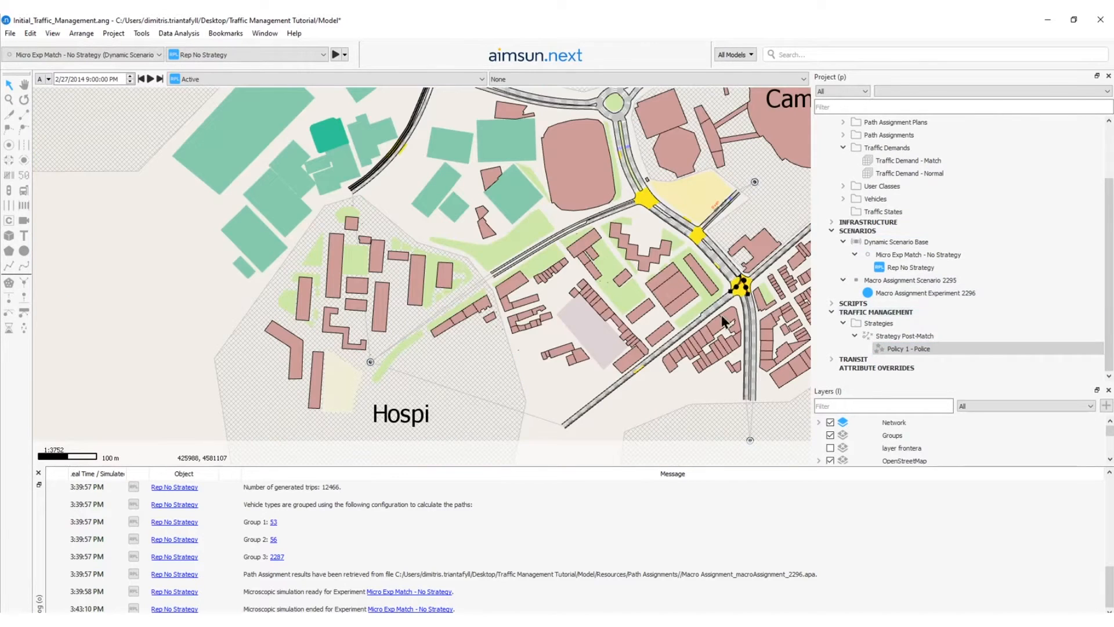
left_click(918, 349)
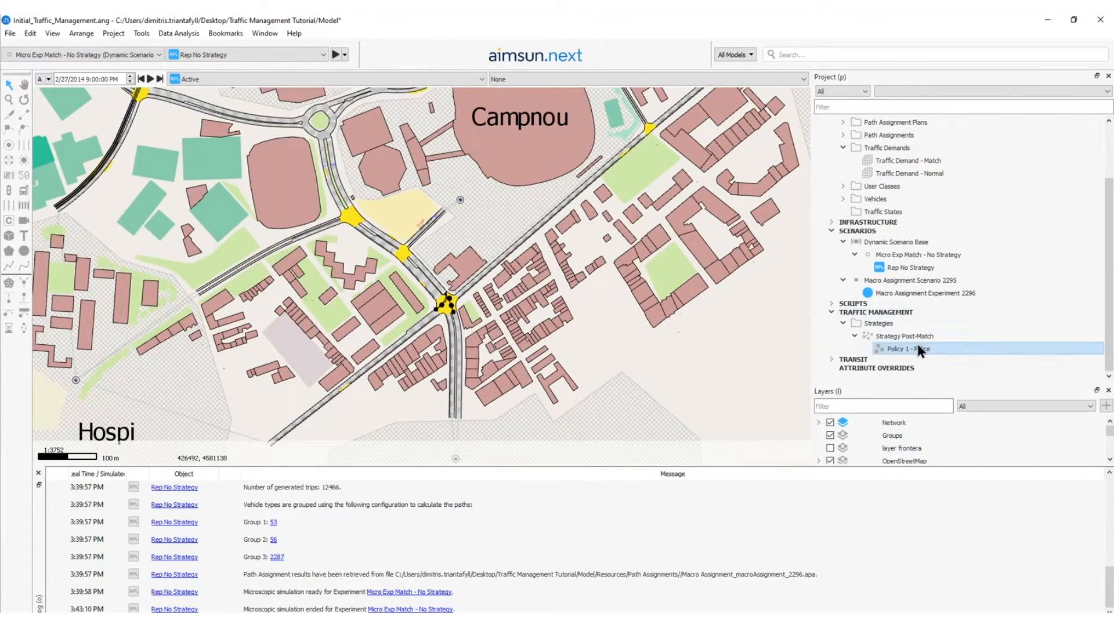
right_click(909, 349)
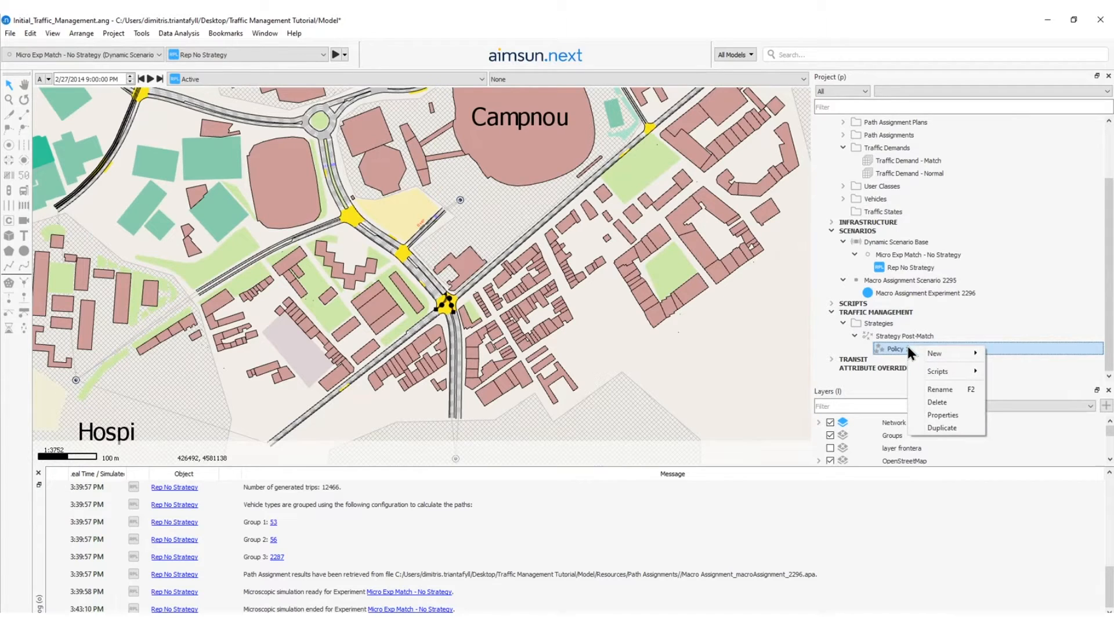
mouse_move(941, 353)
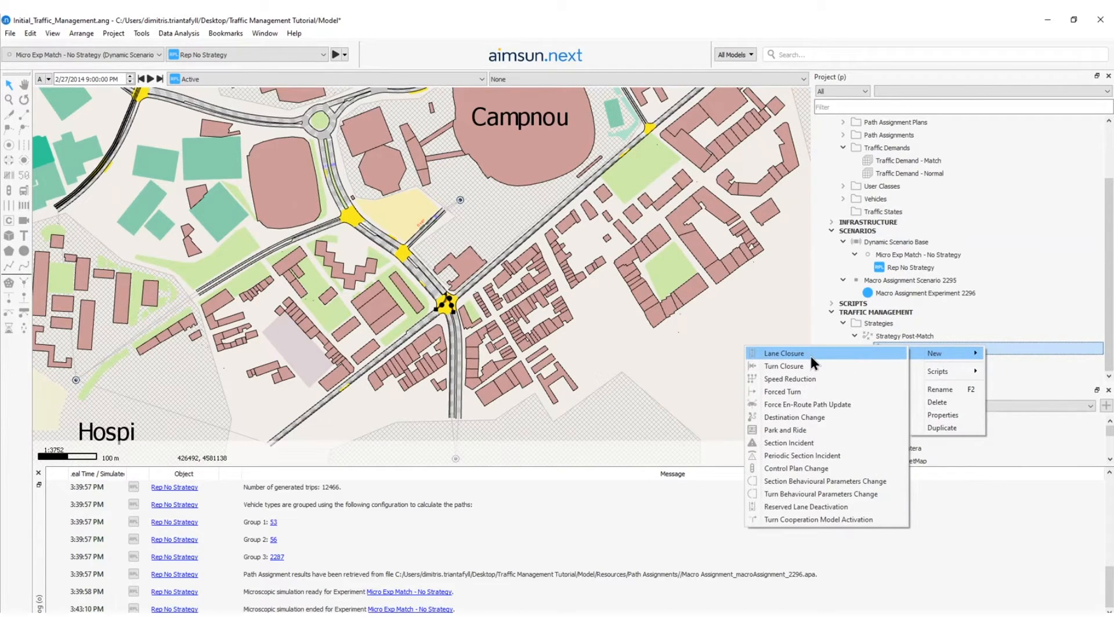
left_click(781, 366)
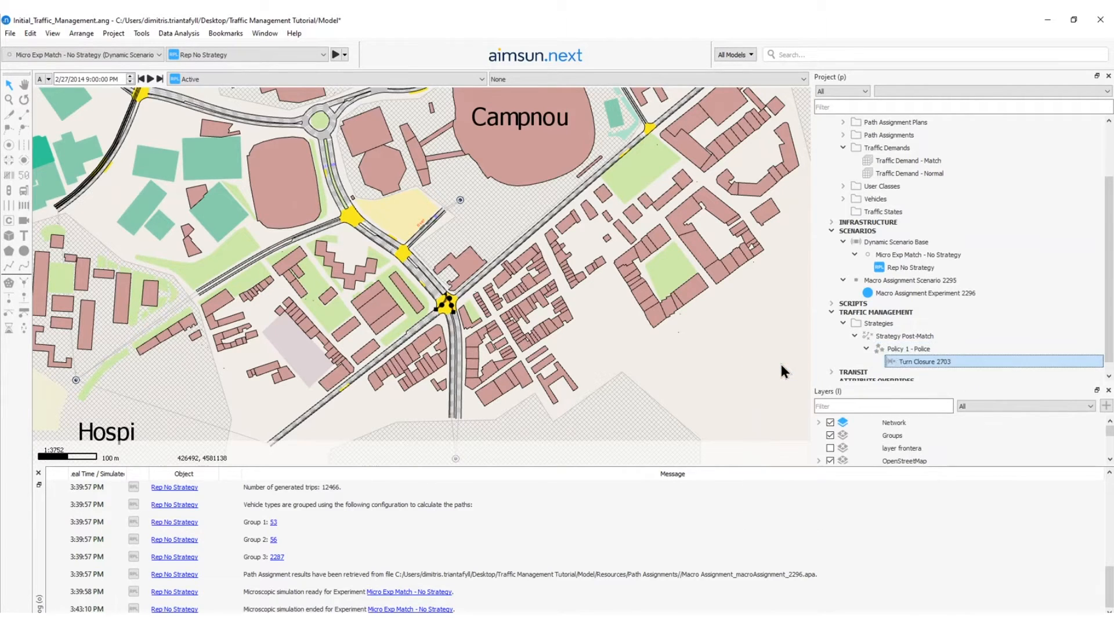
Define the turn closure from section 2056 to section 925 at the junction south of Campnou.
double_click(903, 360)
left_click_drag(504, 126, 688, 122)
left_click(445, 302)
scroll(481, 302, "up", 4)
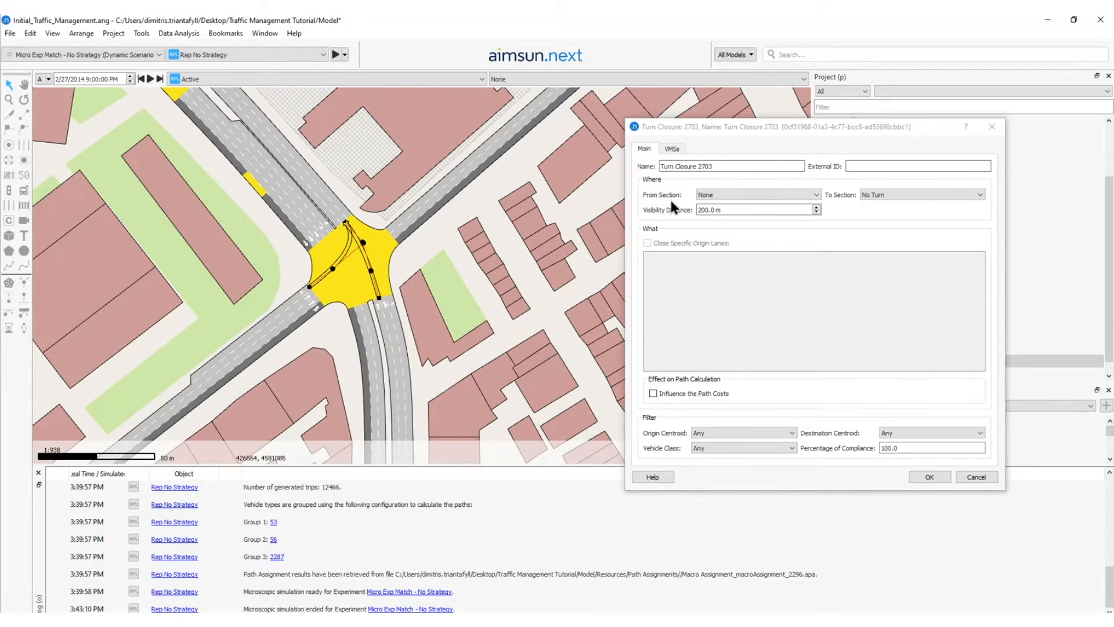
left_click(389, 321)
left_click(909, 194)
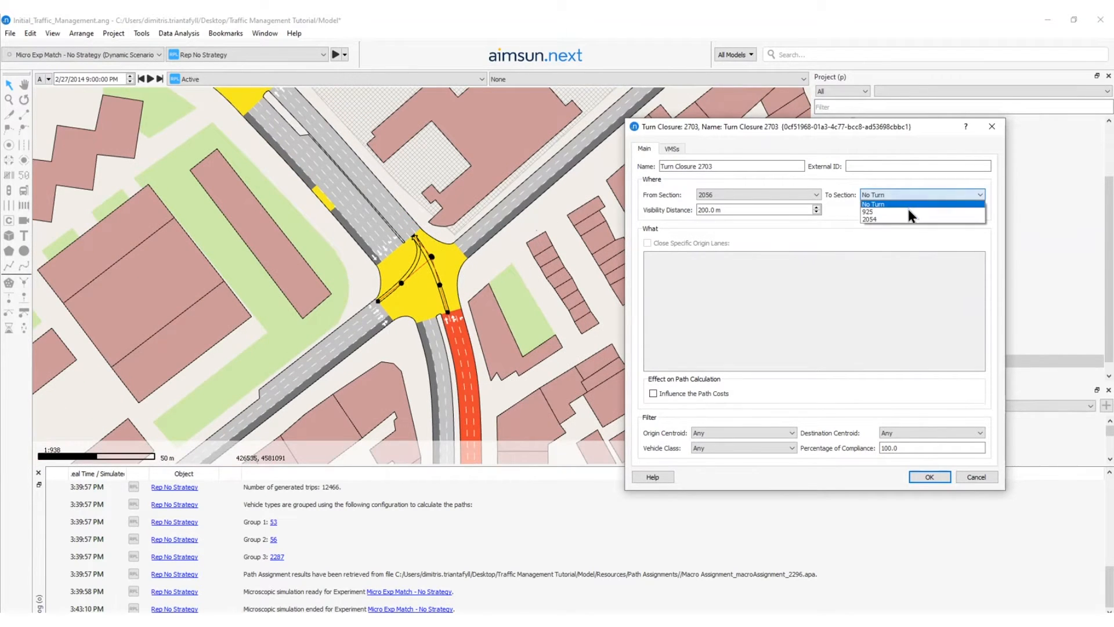
left_click(909, 211)
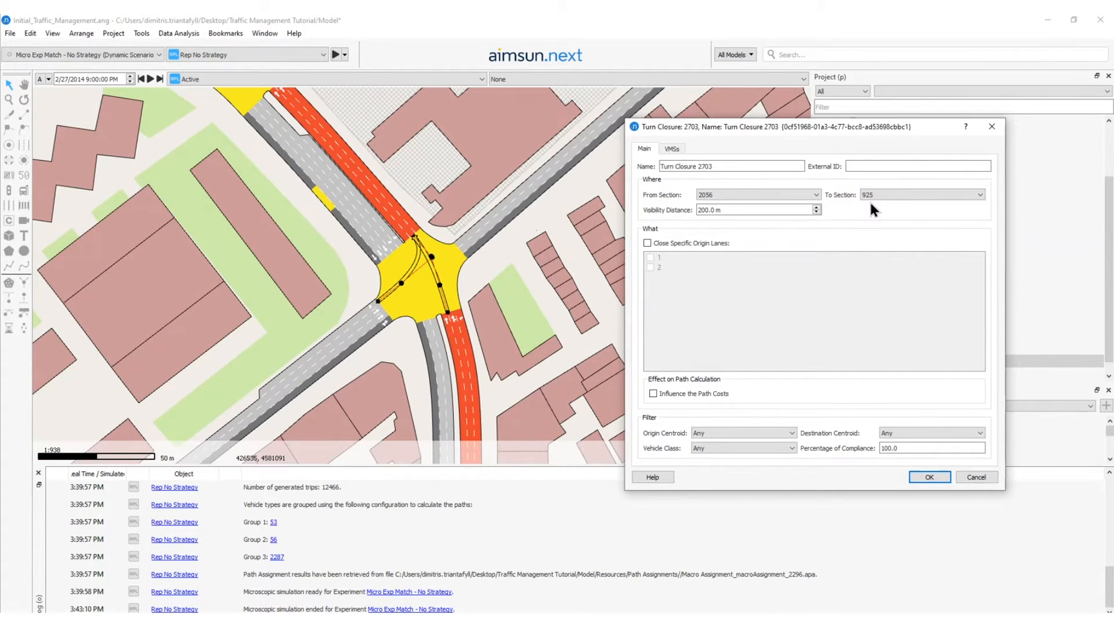
Set the turn closure's visibility distance to 50 m.
left_click(701, 210)
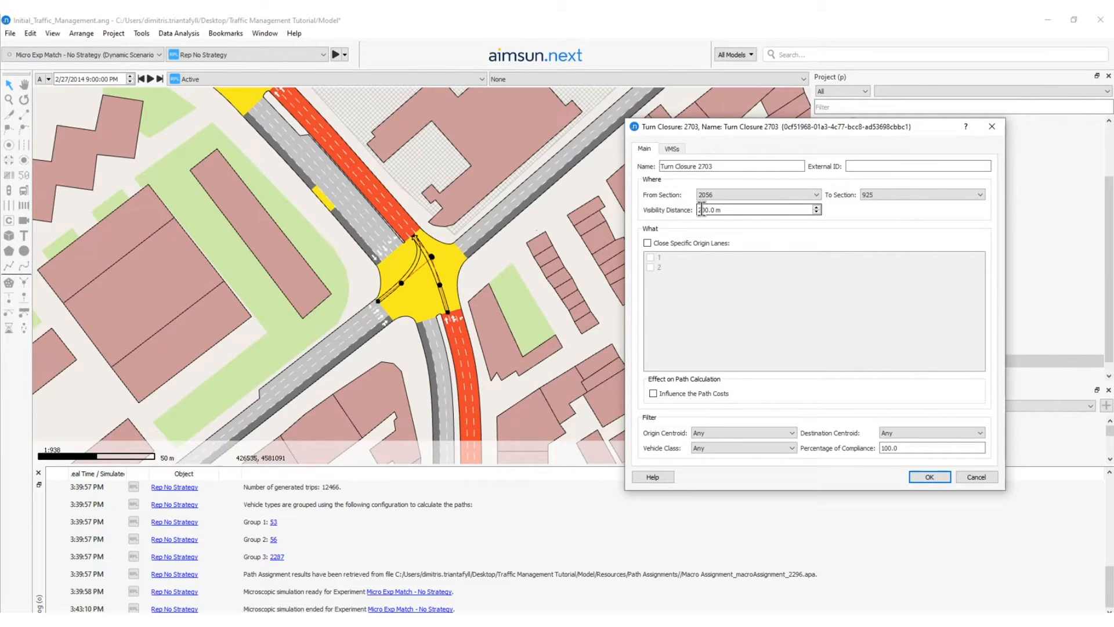
double_click(701, 210)
type("50")
scroll(521, 371, "down", 2)
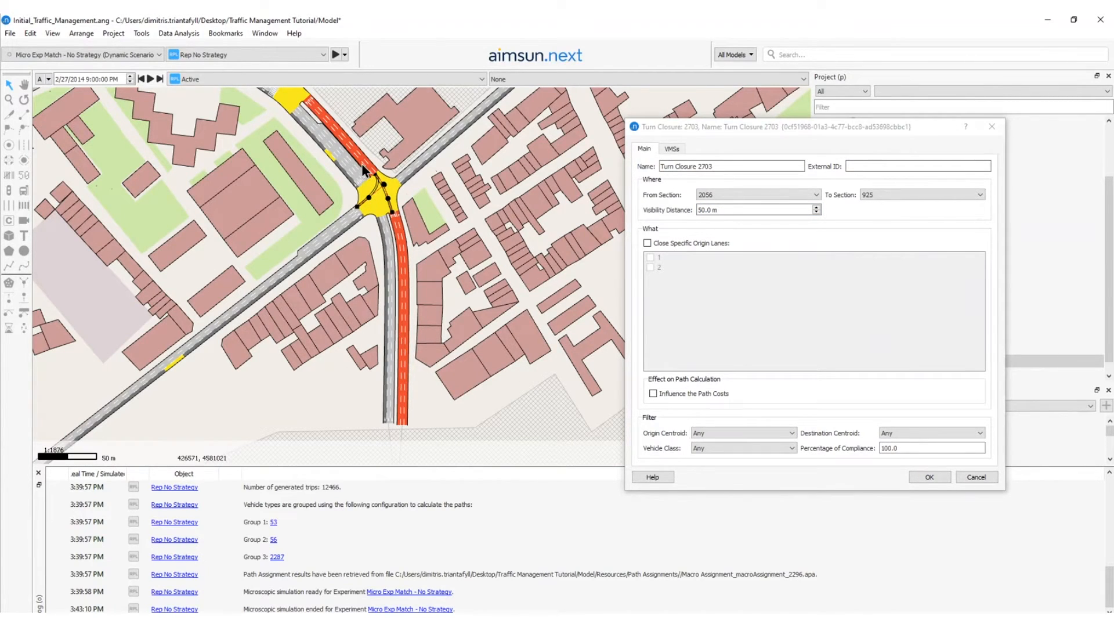
scroll(407, 211, "up", 2)
scroll(440, 296, "down", 1)
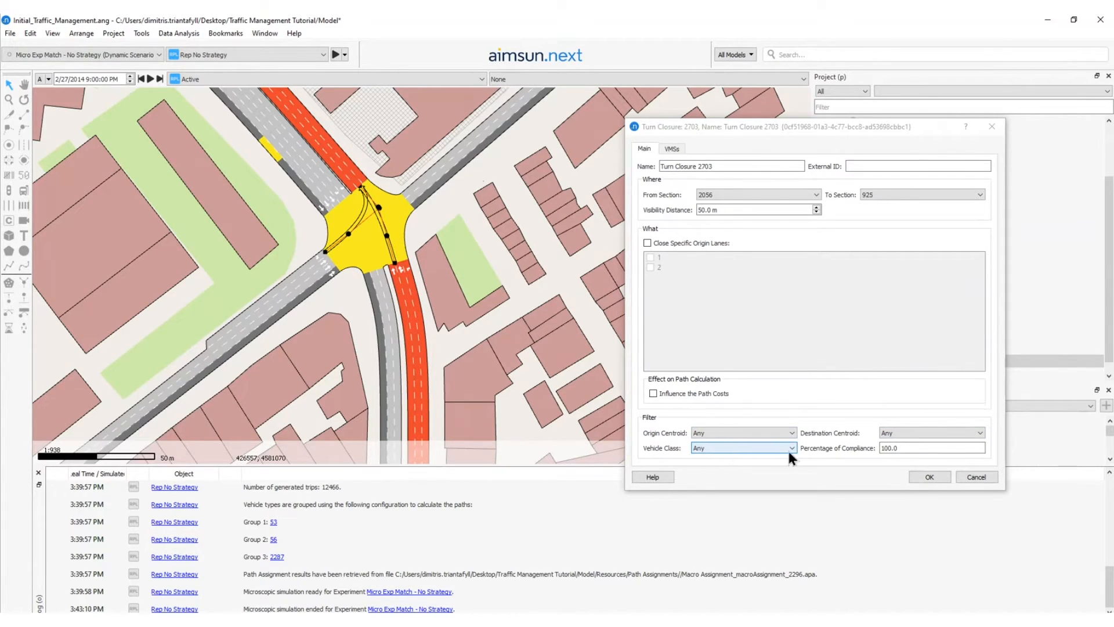
left_click(894, 448)
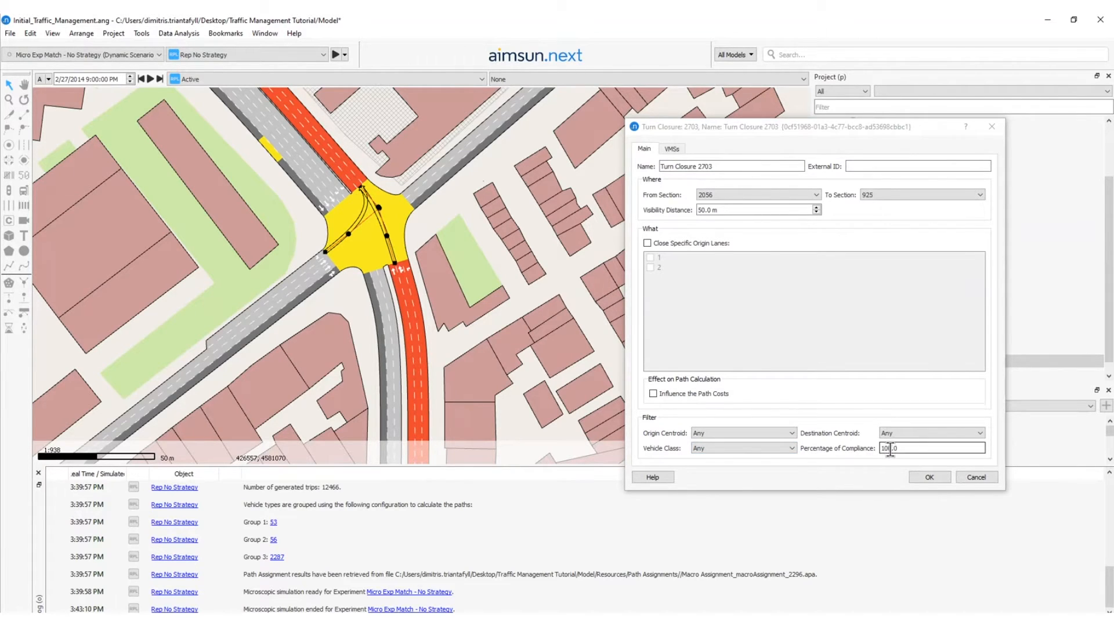
Accept the first turn closure's settings and add a second turn closure action to Policy 1 - Police.
left_click(930, 476)
left_click(892, 348)
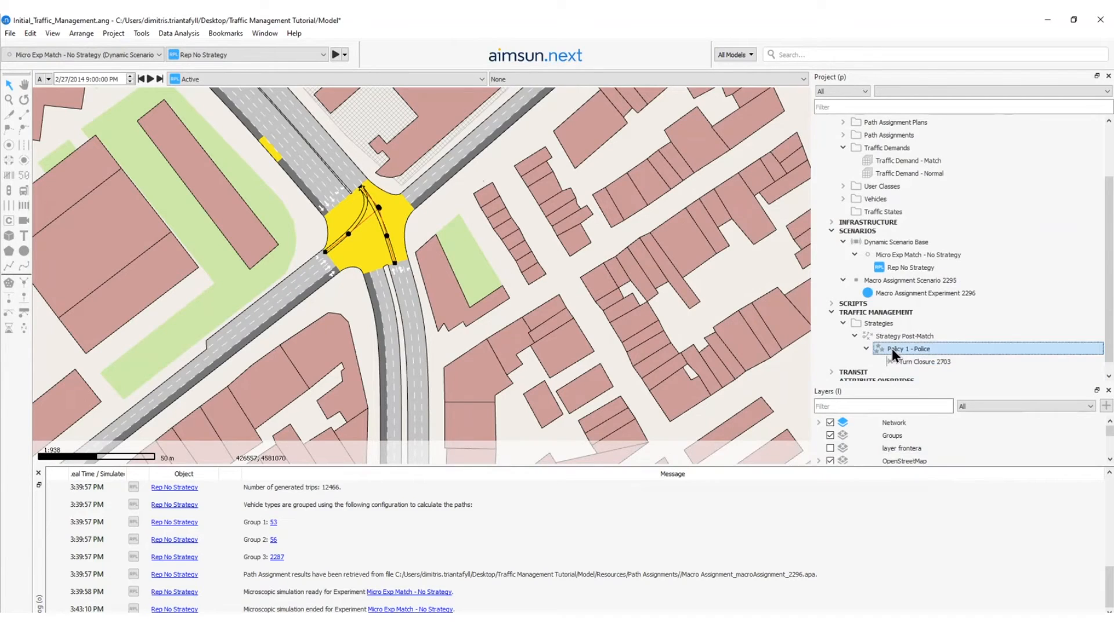
right_click(892, 348)
mouse_move(906, 354)
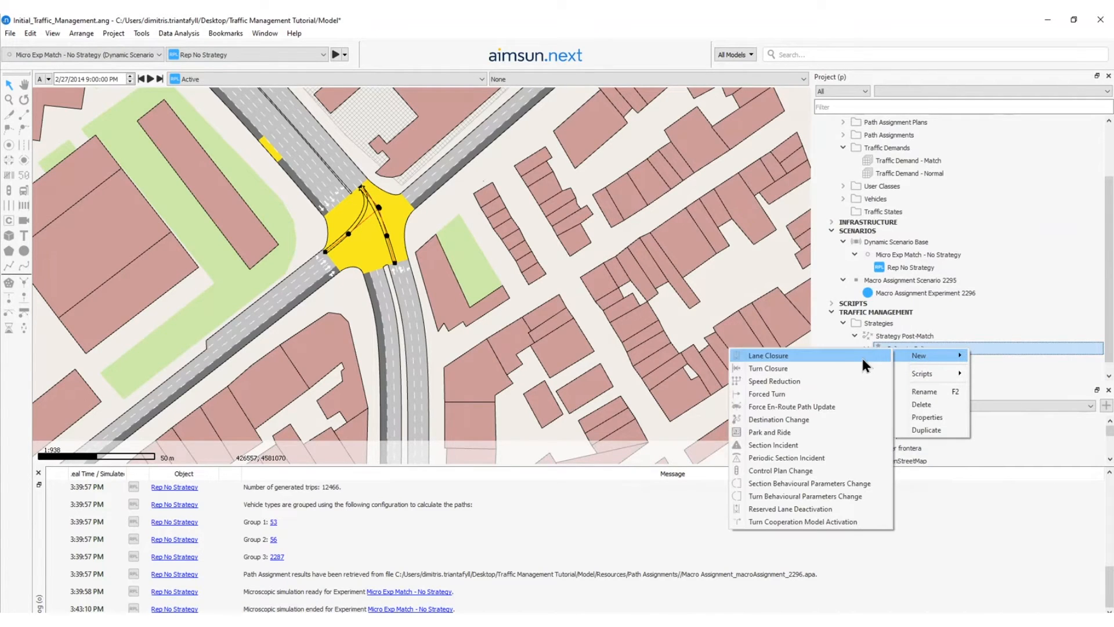
left_click(830, 368)
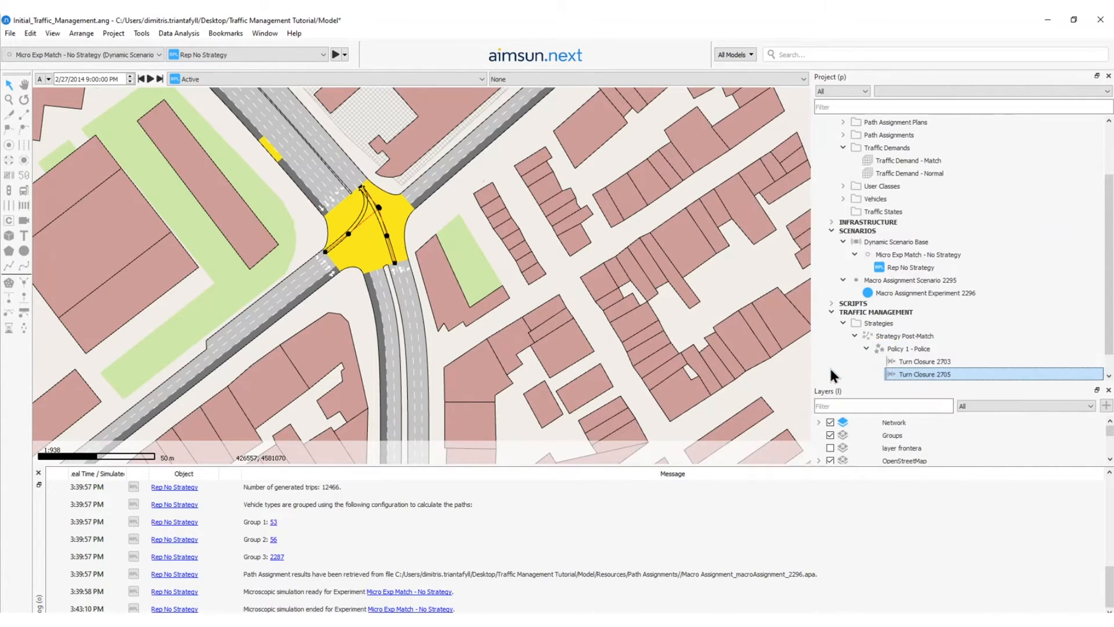
Define the second turn closure from section 2053 to section 925 with a visibility distance of 50 m.
double_click(912, 375)
left_click_drag(486, 131, 559, 137)
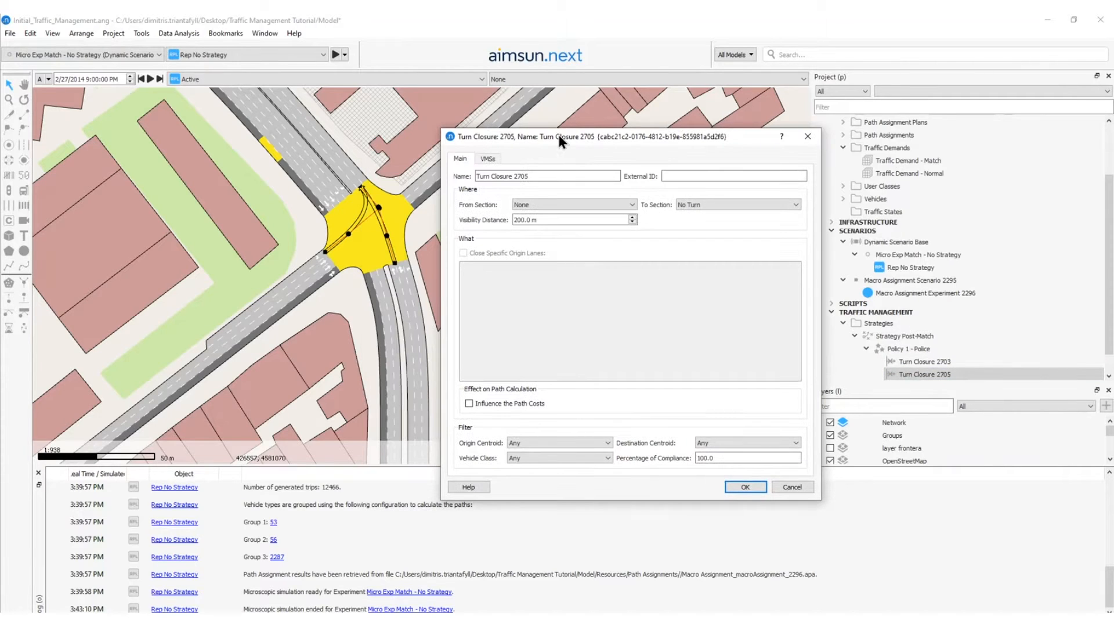
left_click(307, 277)
left_click(693, 204)
left_click(691, 219)
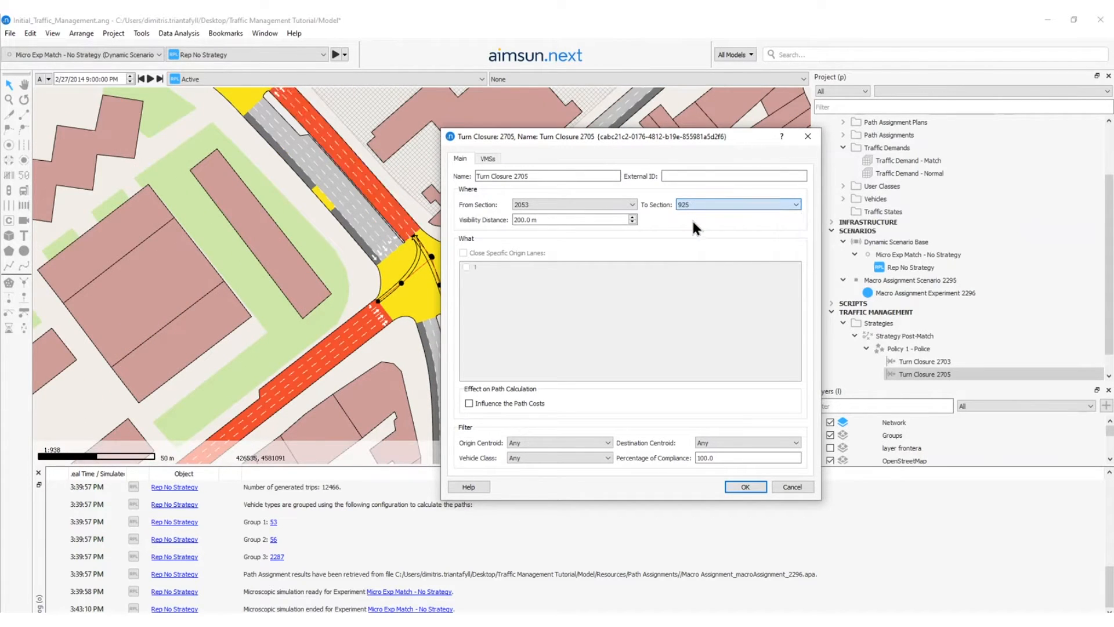
double_click(521, 220)
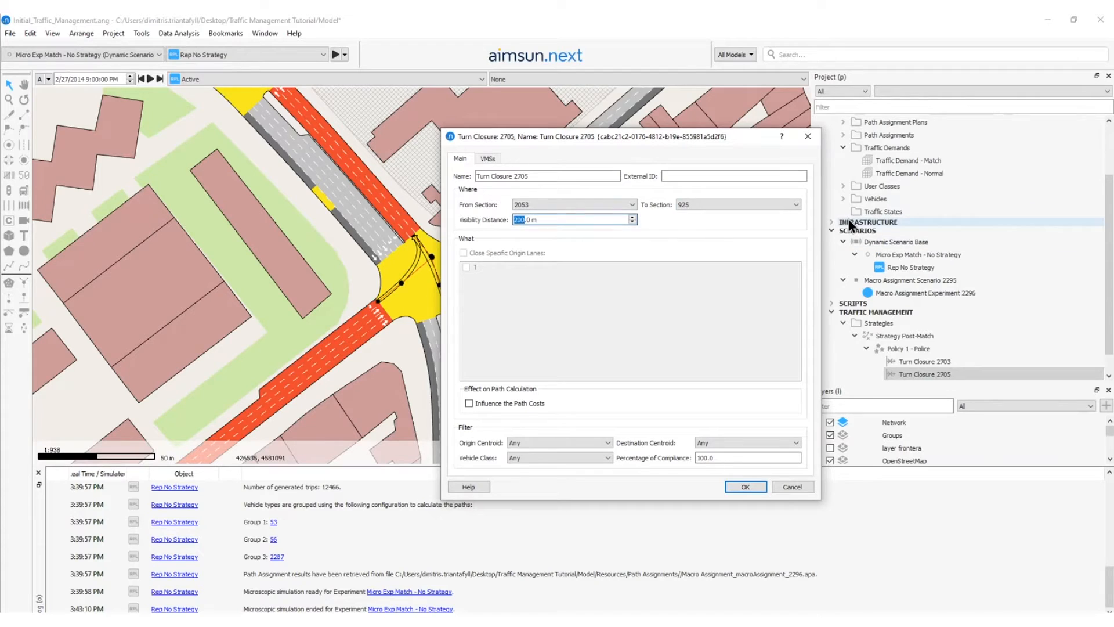
type("50")
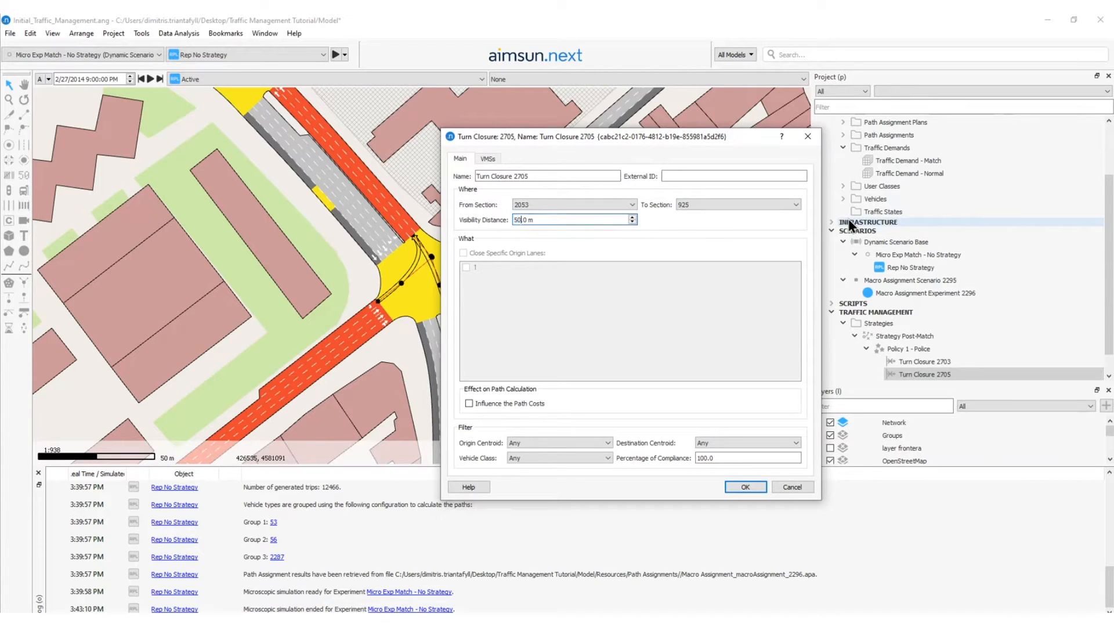
left_click(745, 487)
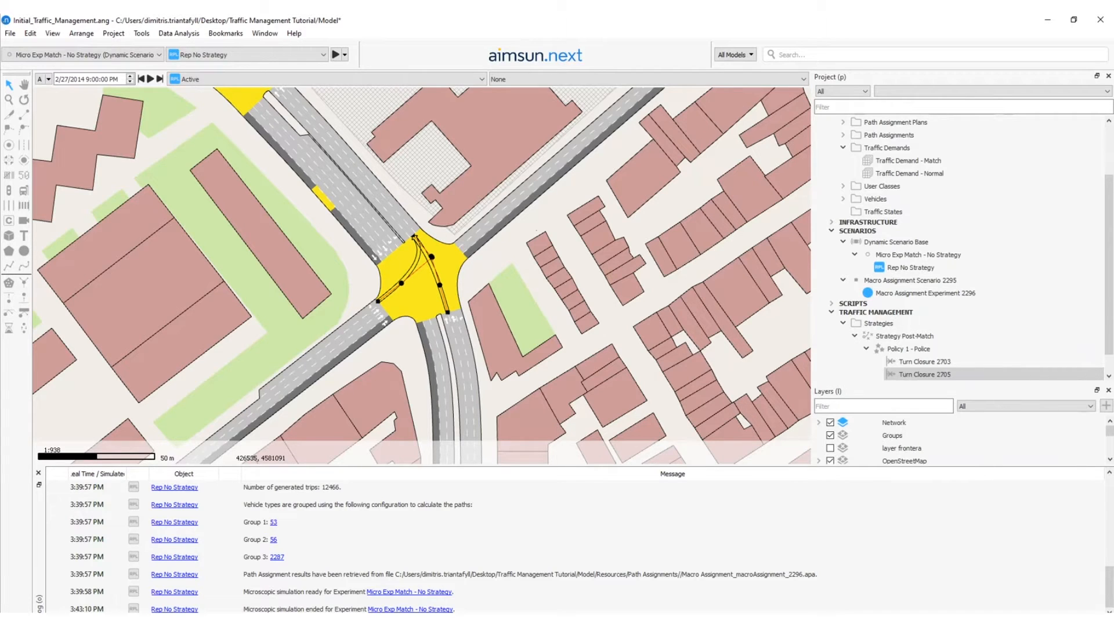
Enable the Strategy Post-Match strategy in the Dynamic Scenario Base.
double_click(896, 240)
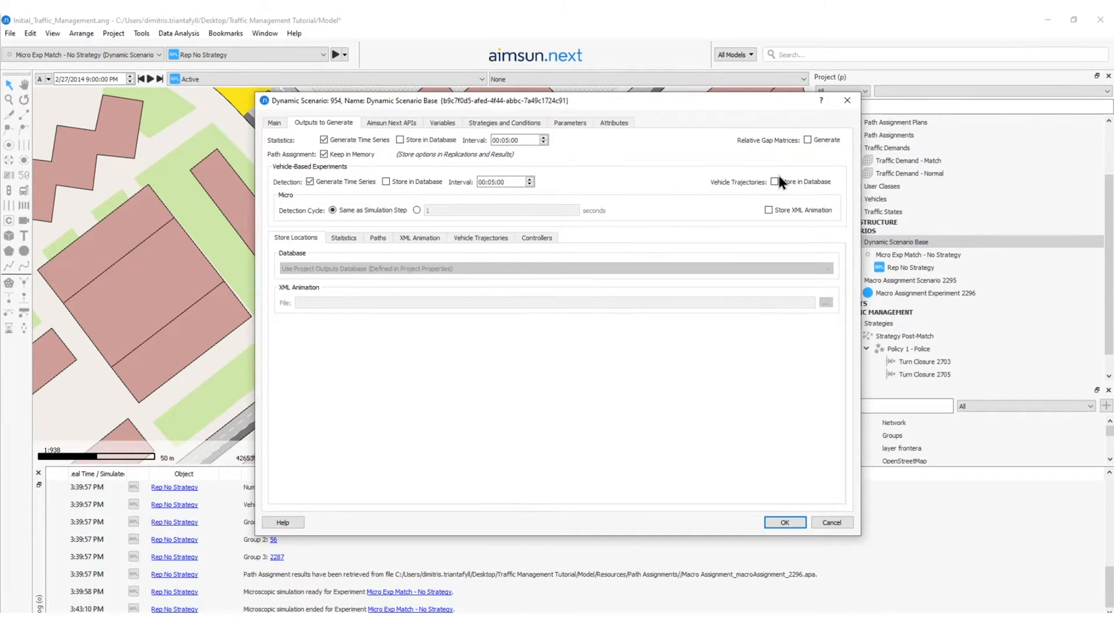
left_click(517, 123)
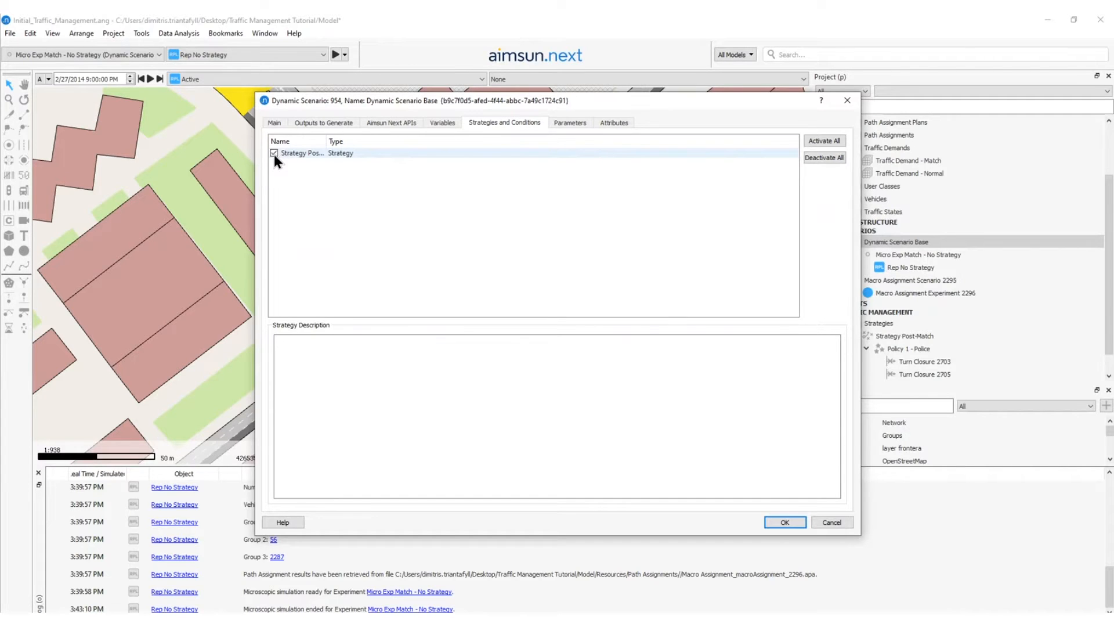
left_click(274, 155)
left_click(785, 521)
Copy the Micro Exp Match - No Strategy experiment within Dynamic Scenario Base, keeping the replication seeds.
left_click(883, 254)
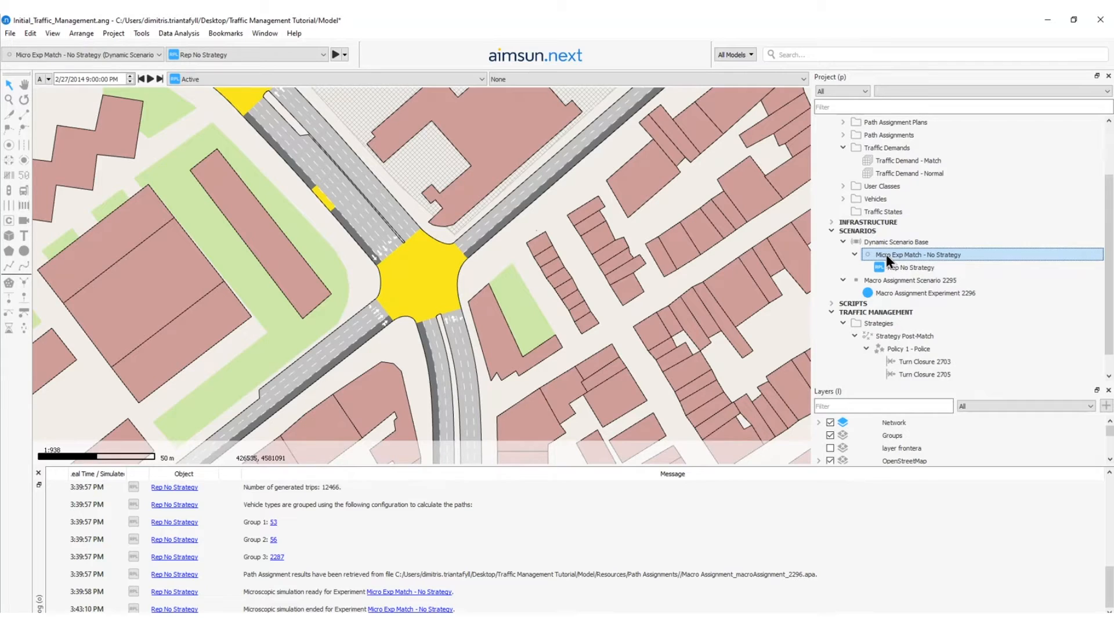
left_click_drag(886, 254, 886, 243)
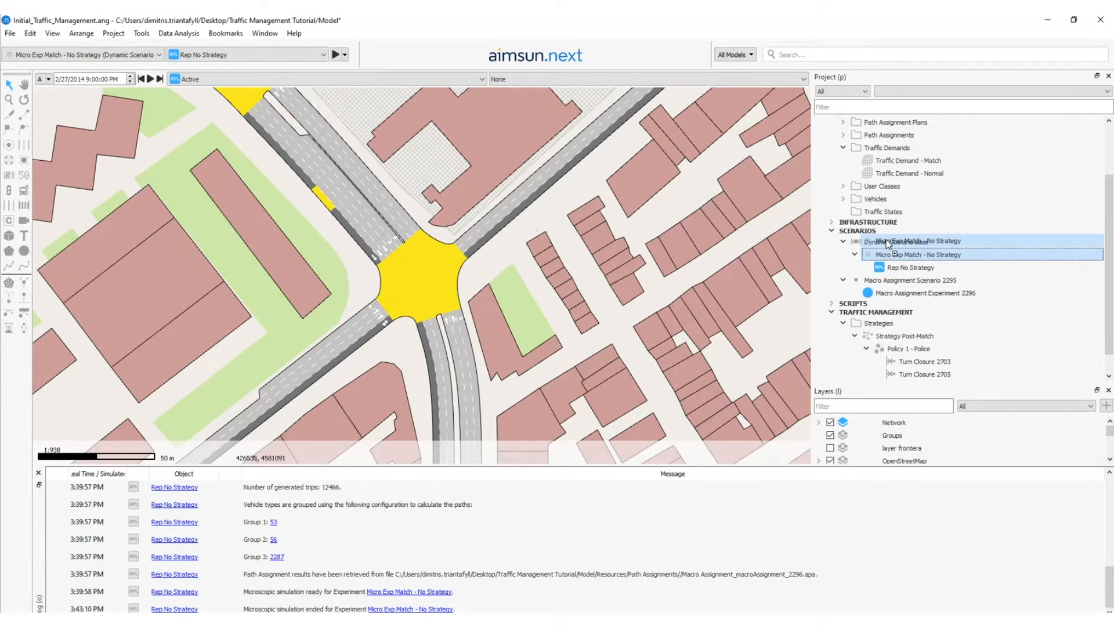
left_click_drag(886, 243, 886, 240)
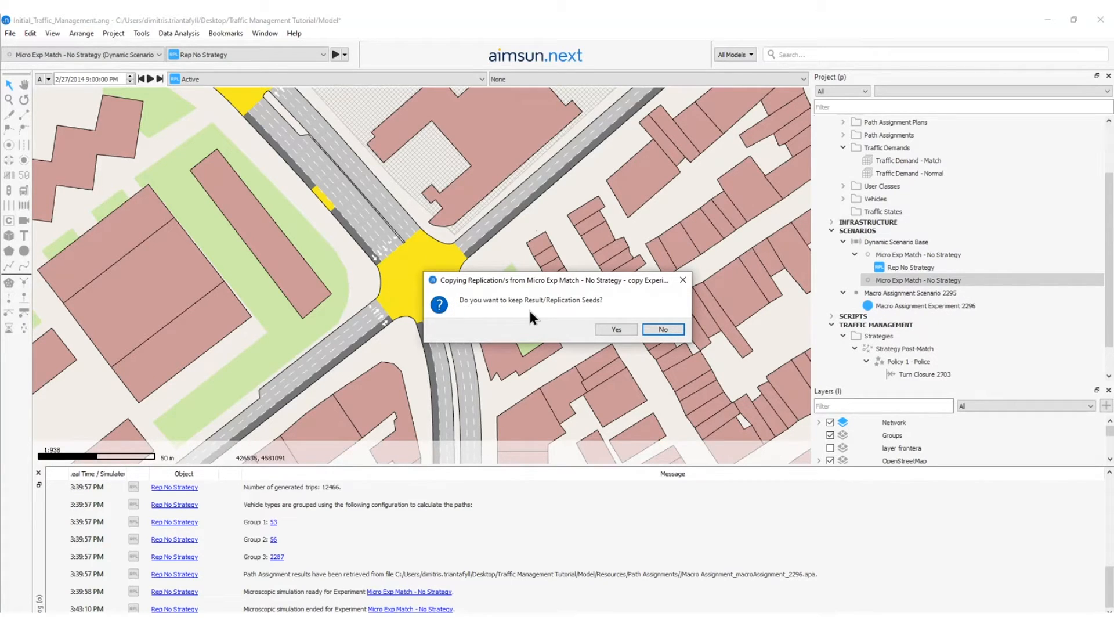
left_click(616, 329)
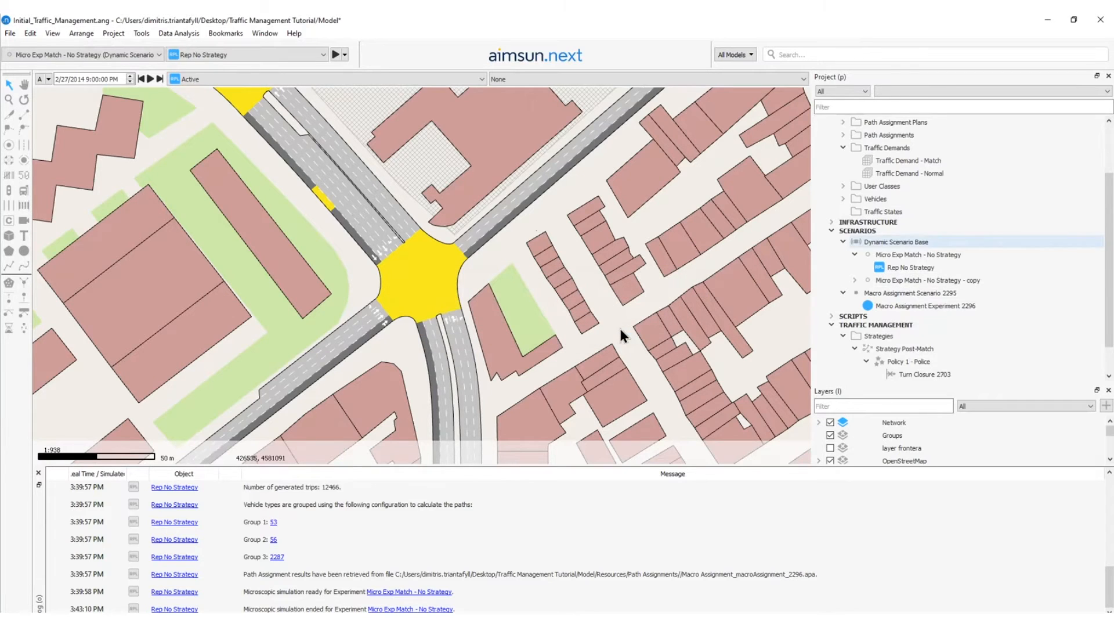
Rename the copied experiment as Micro Exp Match - Policies and activate Policy 1 - Police in it.
left_click(900, 280)
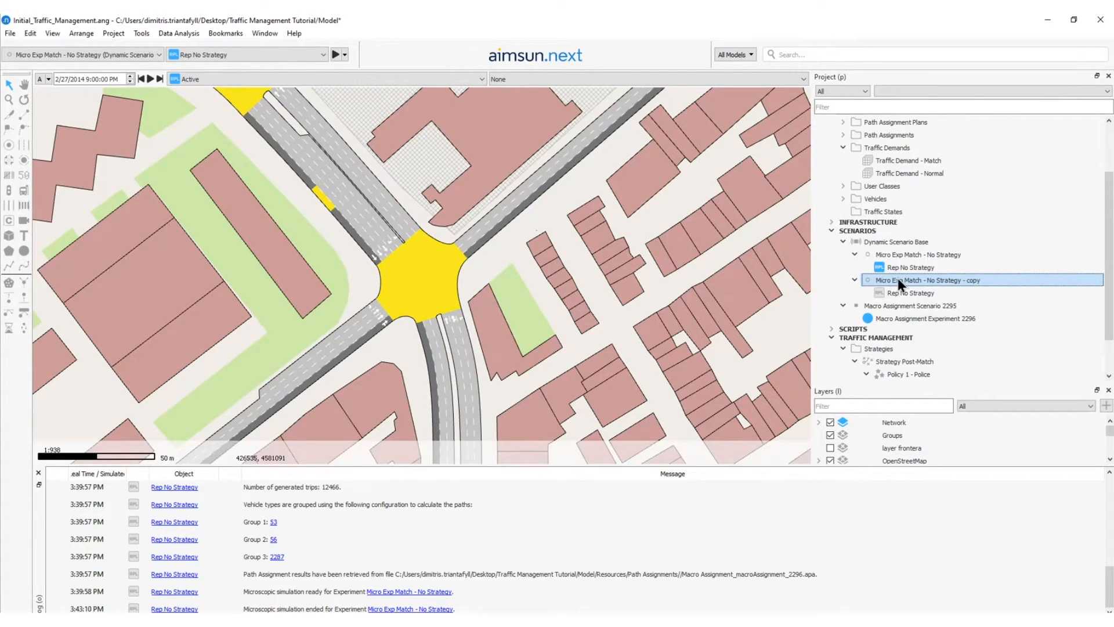
double_click(897, 278)
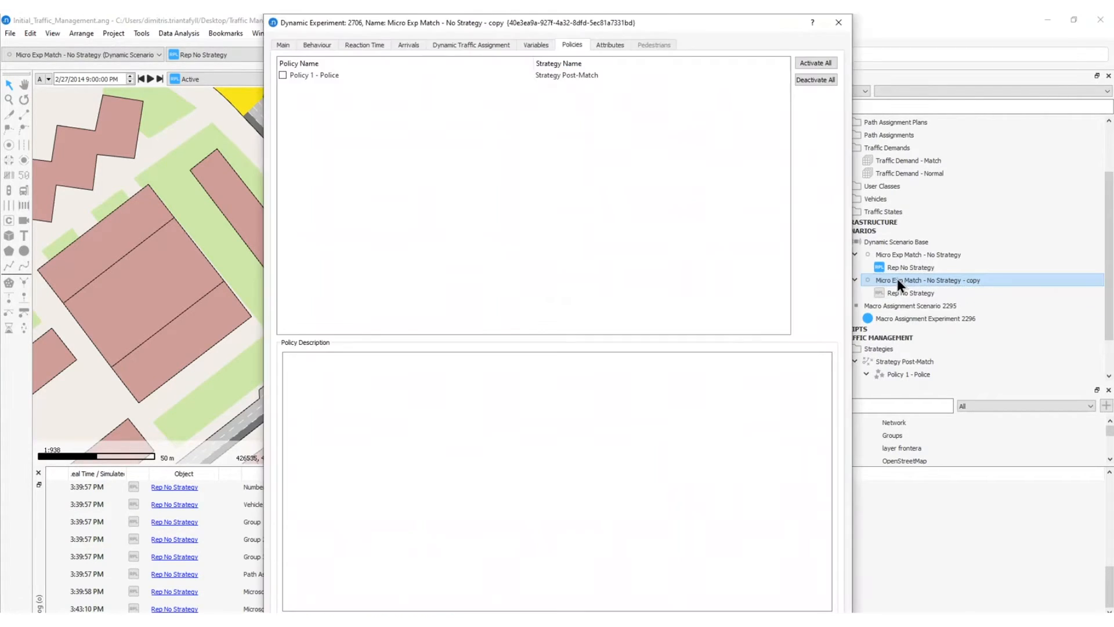
left_click(281, 45)
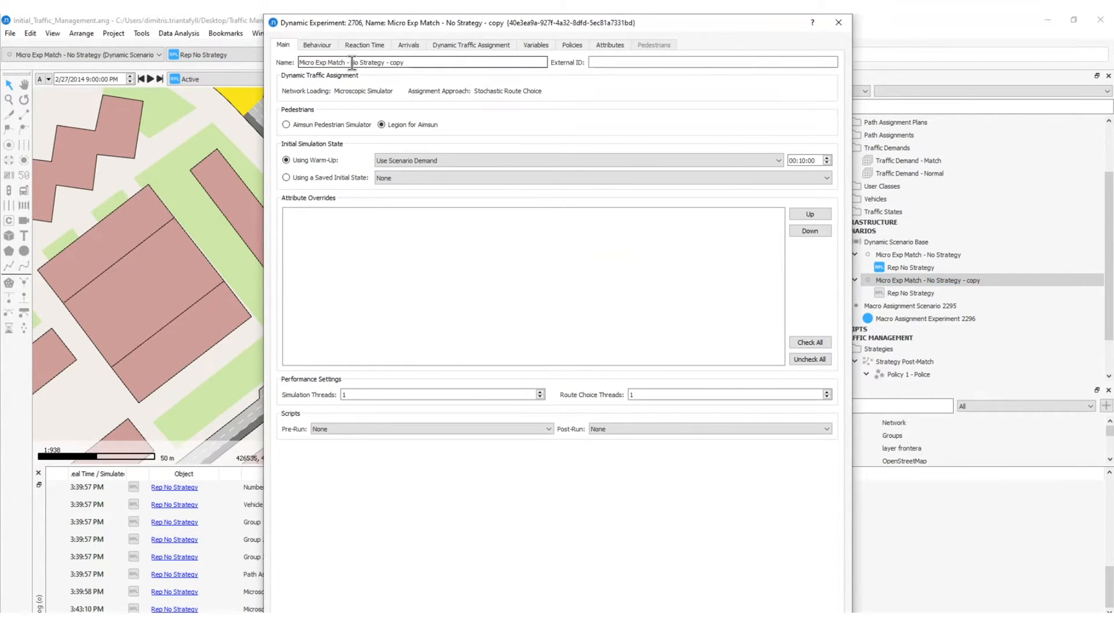
left_click_drag(351, 63, 477, 60)
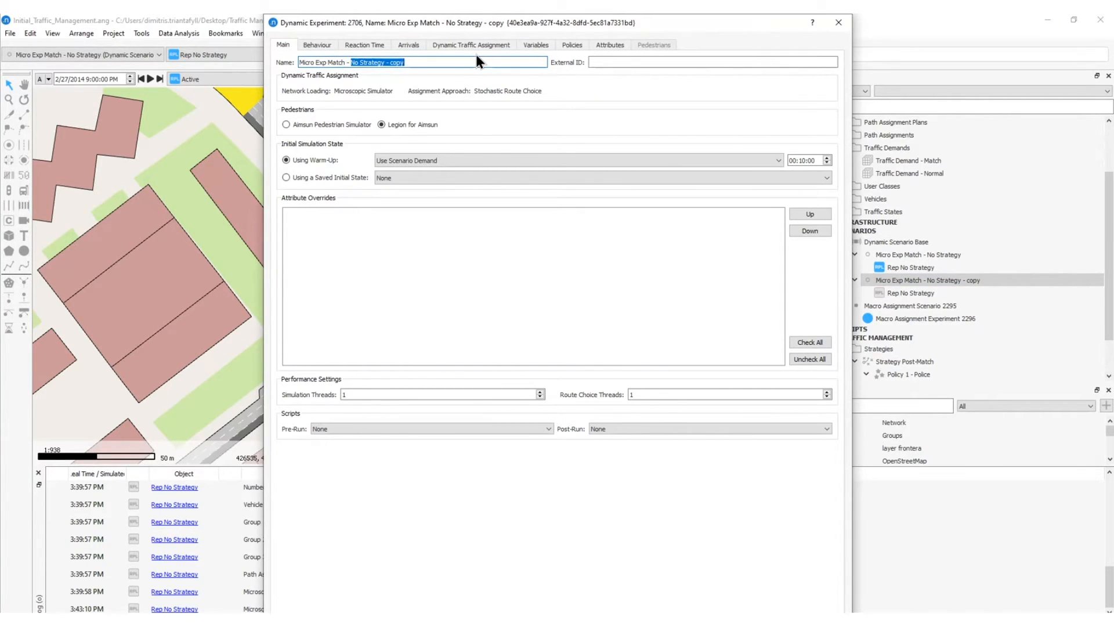
type("Policies")
left_click(571, 46)
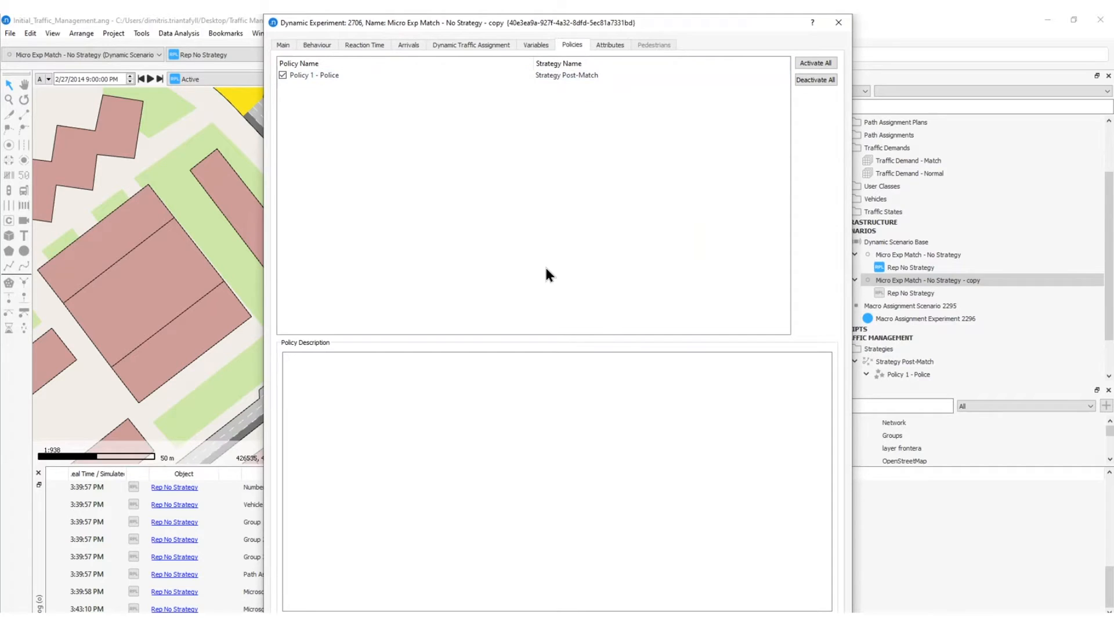
key("Return")
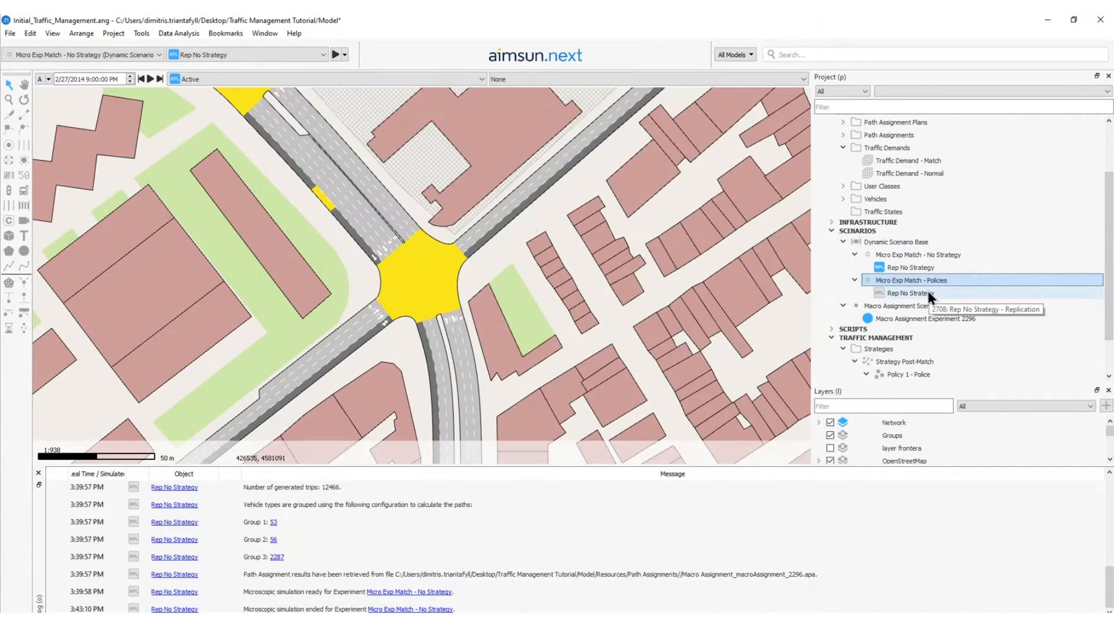
Rename the replication under Micro Exp Match - Policies as Rep Policies.
double_click(928, 293)
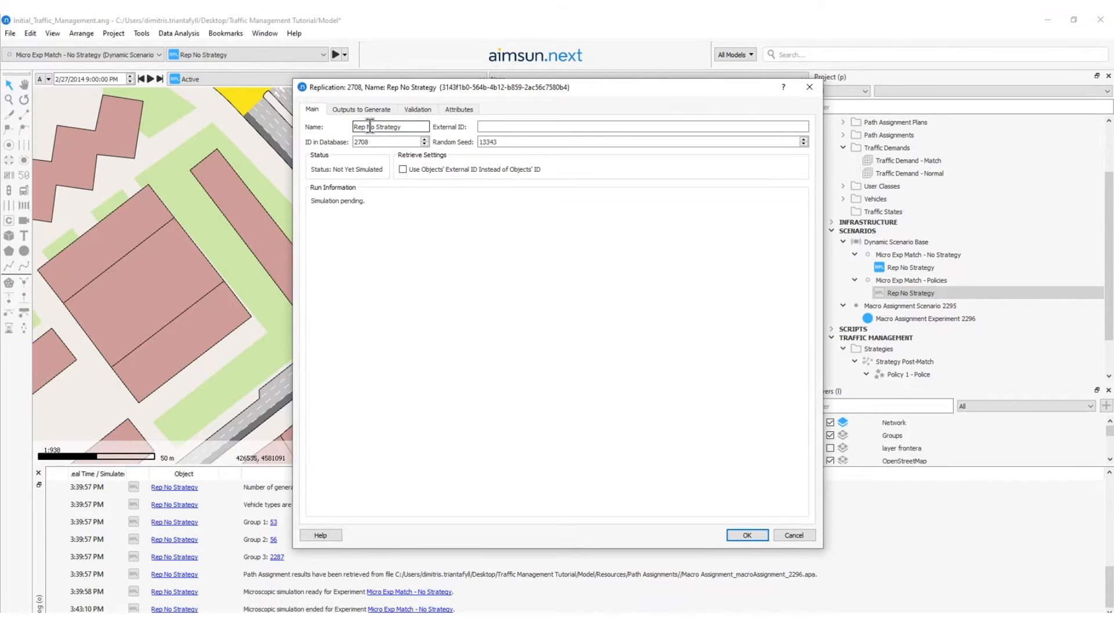
left_click_drag(370, 125, 452, 125)
key("BackSpace")
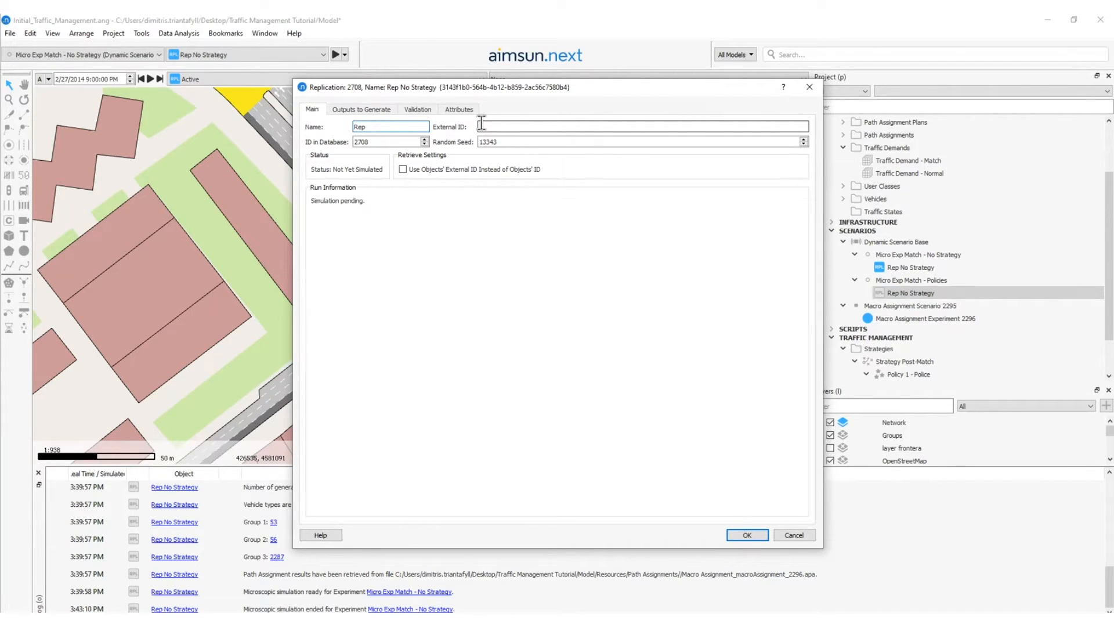
type("Policies")
key("Return")
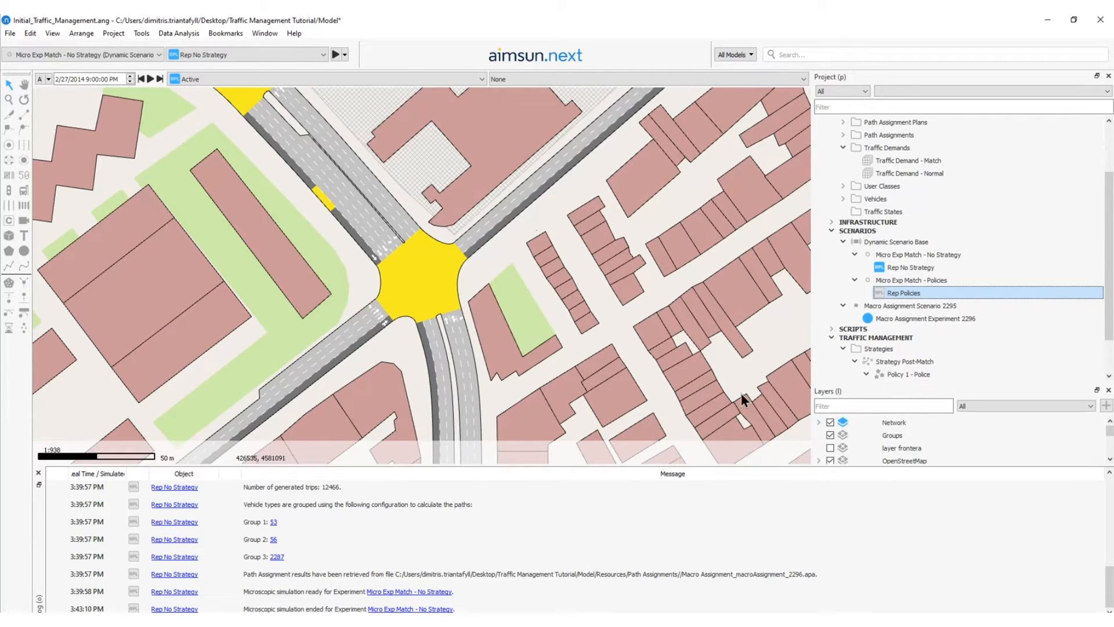
Run the animated autorun simulation of Rep Policies and fast-forward it to a stop time of 8:09:00 PM.
right_click(909, 293)
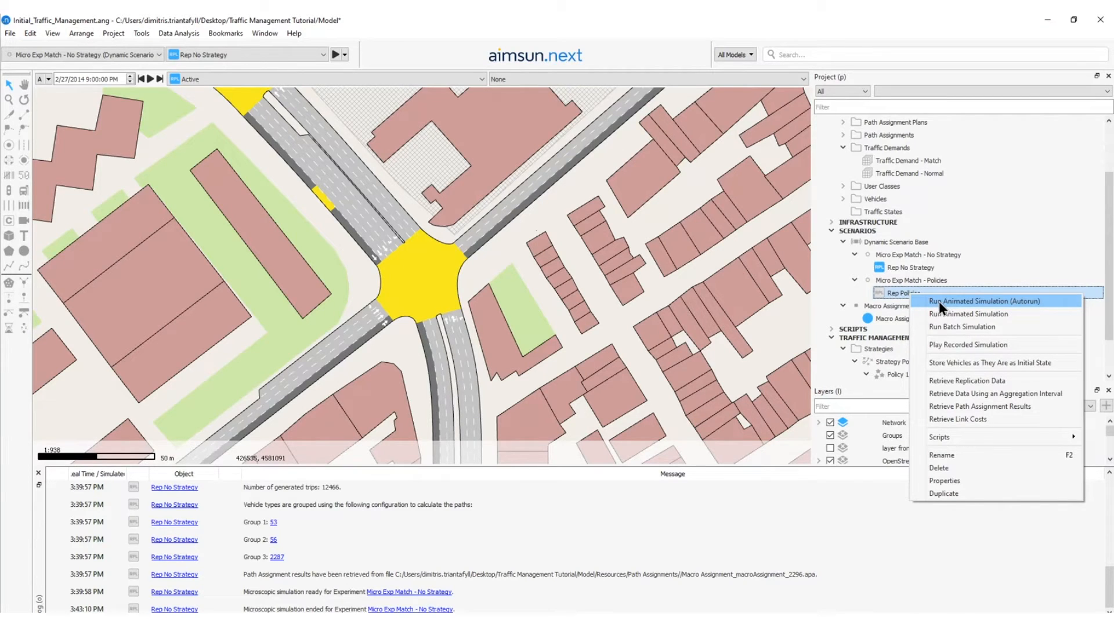
left_click(938, 301)
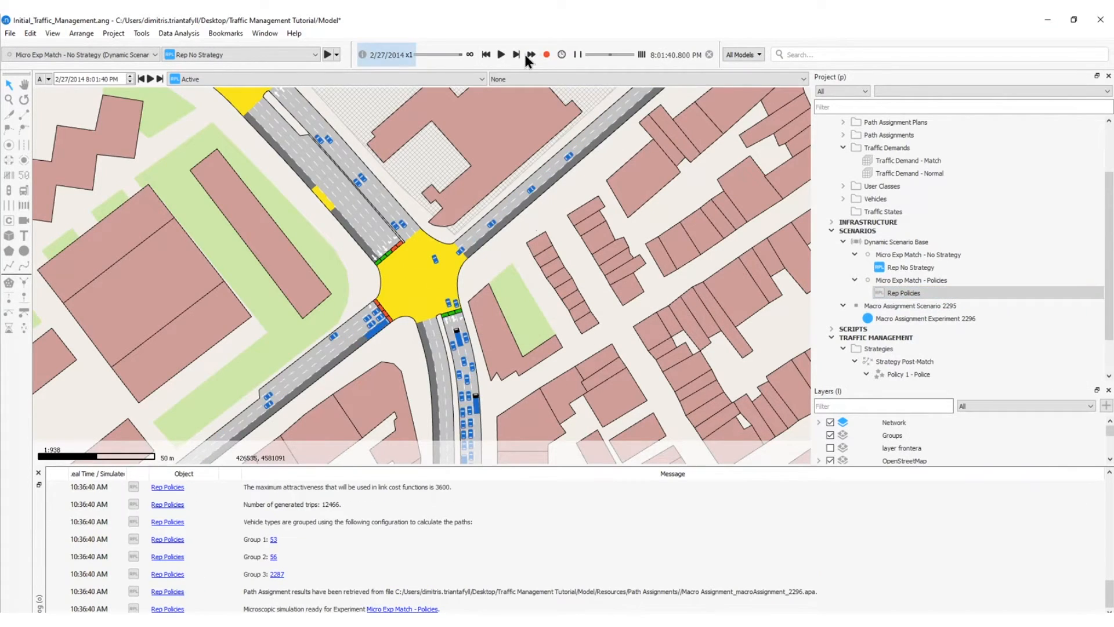
left_click(561, 54)
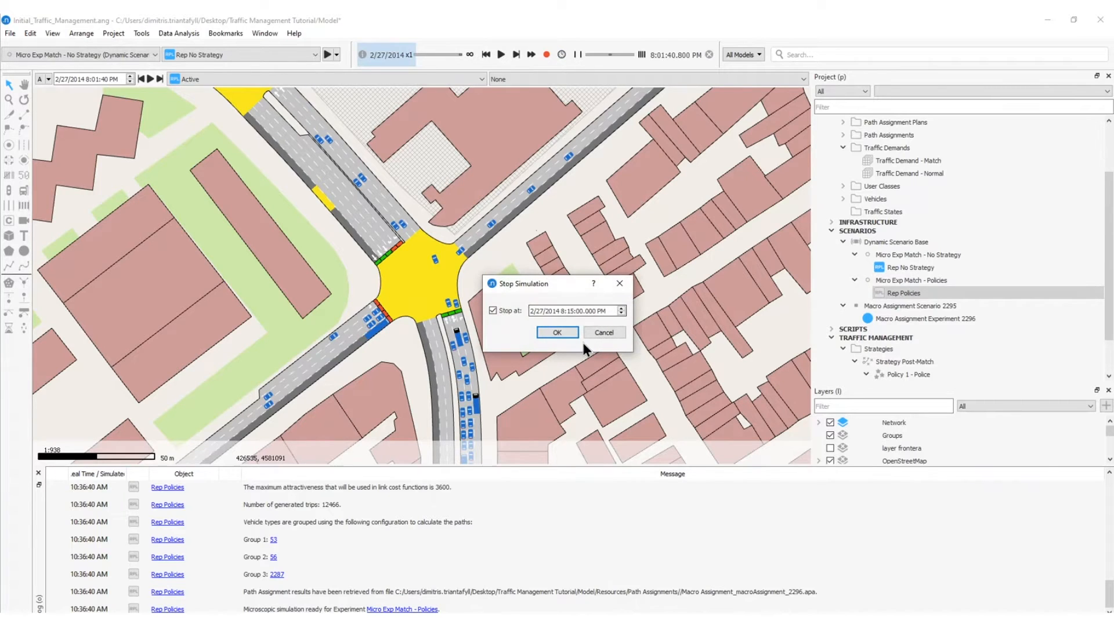
double_click(571, 310)
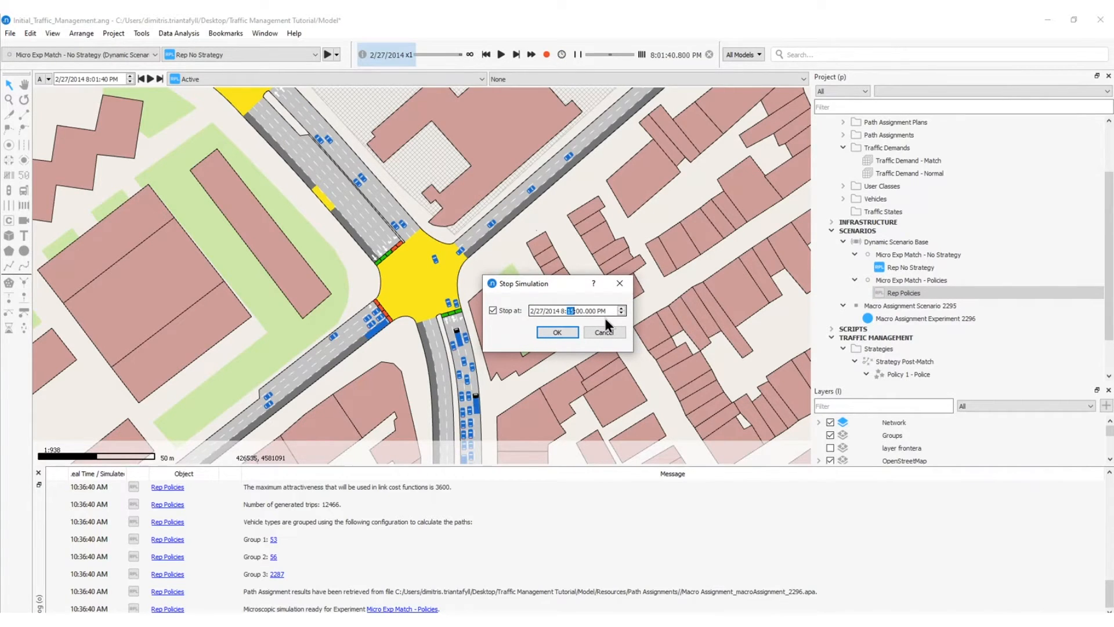
type("0930")
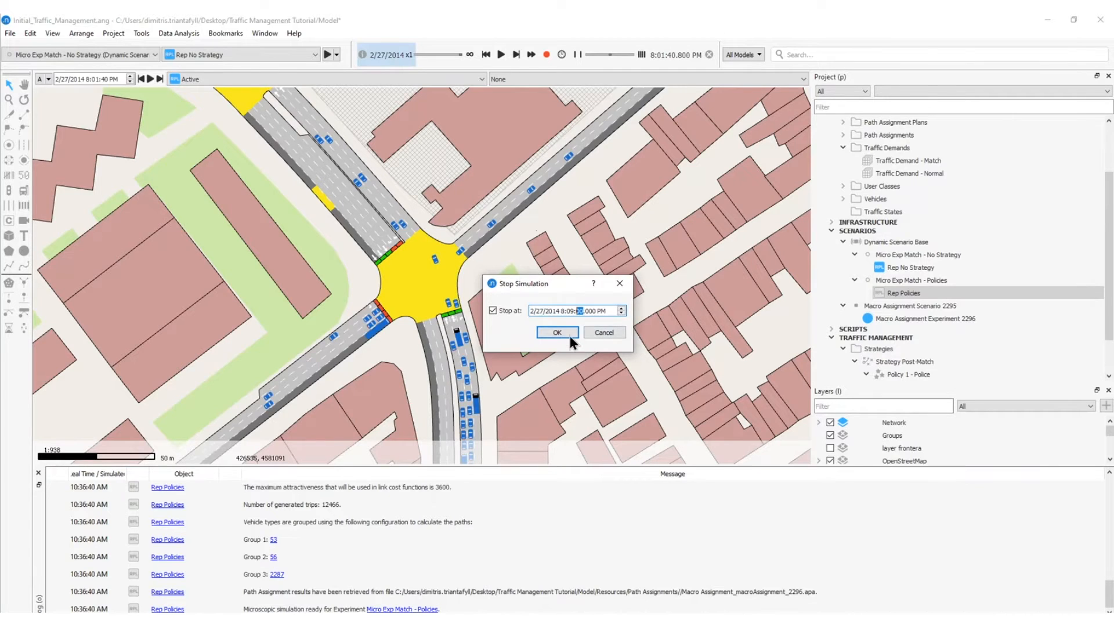
left_click(557, 331)
left_click(531, 54)
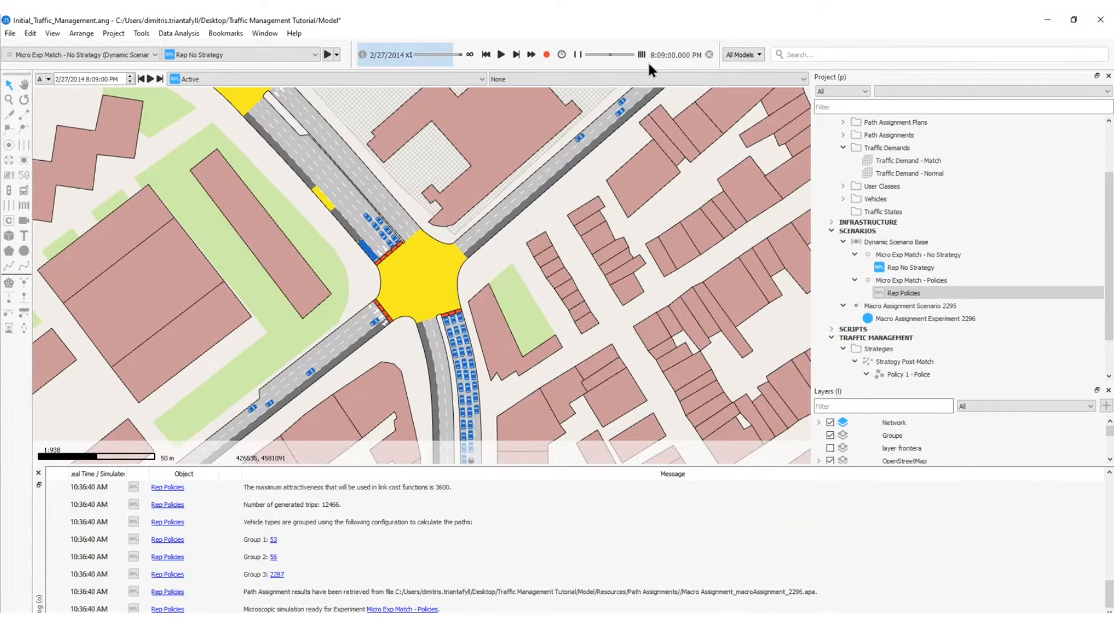
Continue the simulation past the policy's activation time with the Traffic Management Affected view mode, and halt it after observing the affected vehicles.
left_click(500, 54)
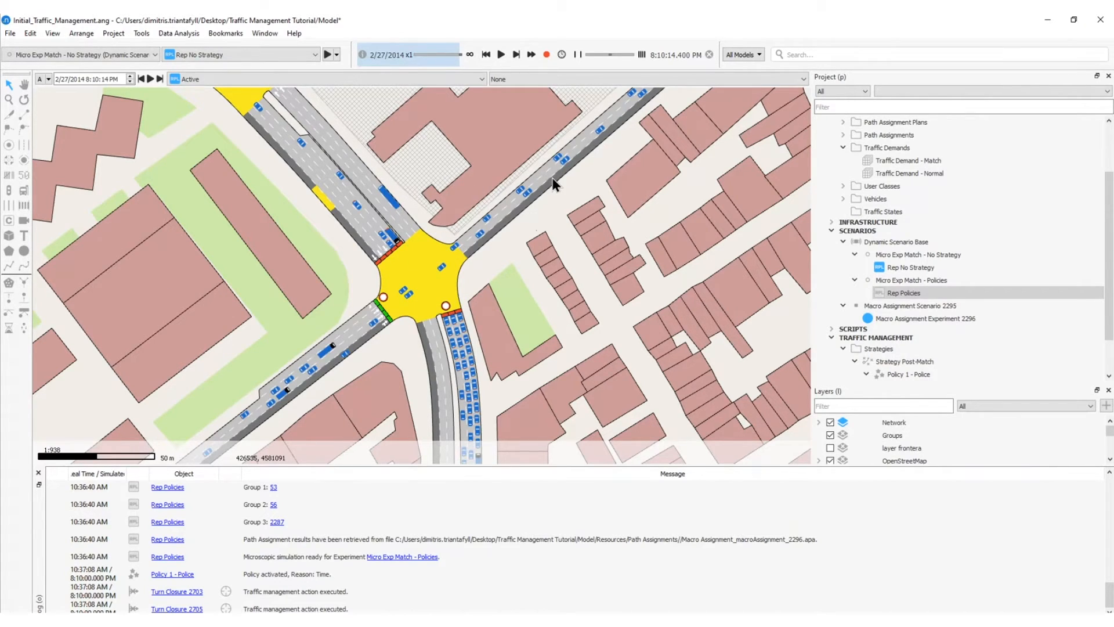
left_click(563, 79)
scroll(562, 119, "down", 5)
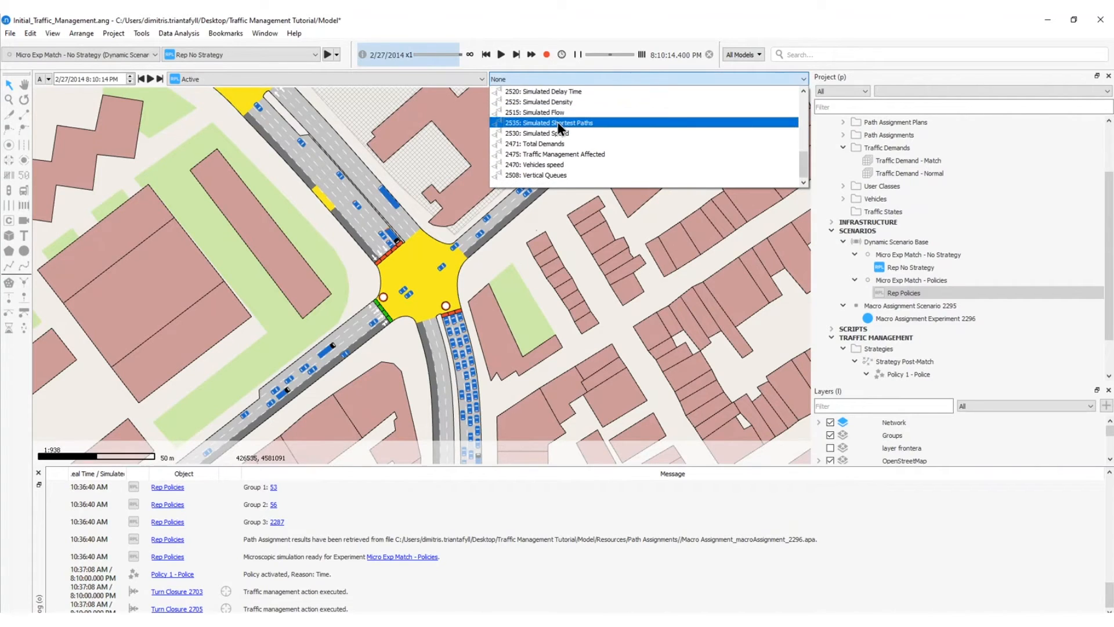
left_click(557, 121)
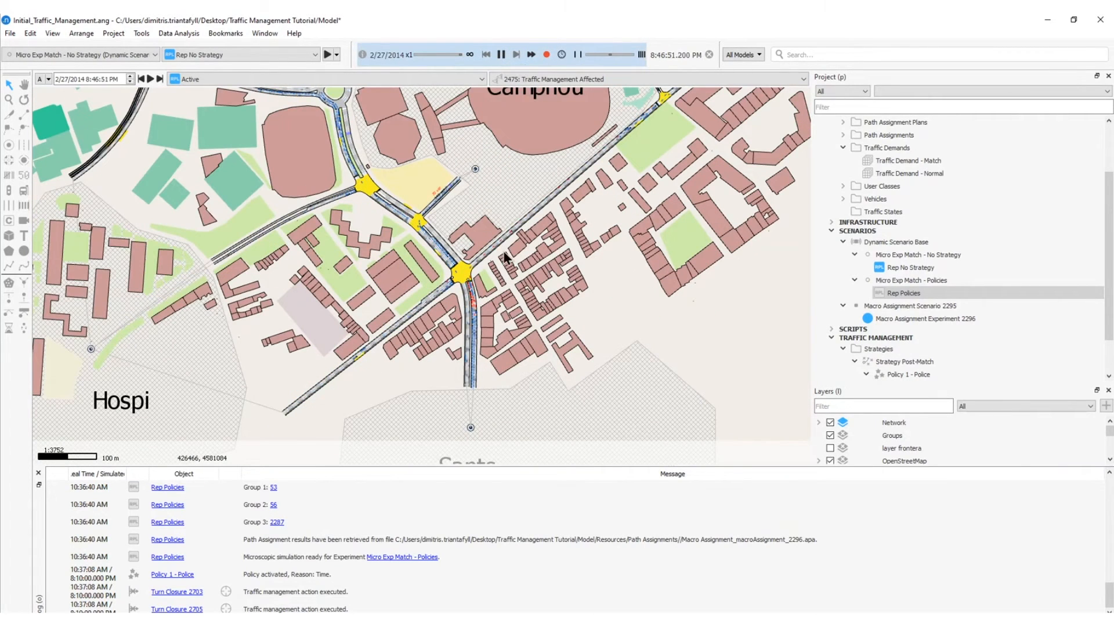
left_click(501, 54)
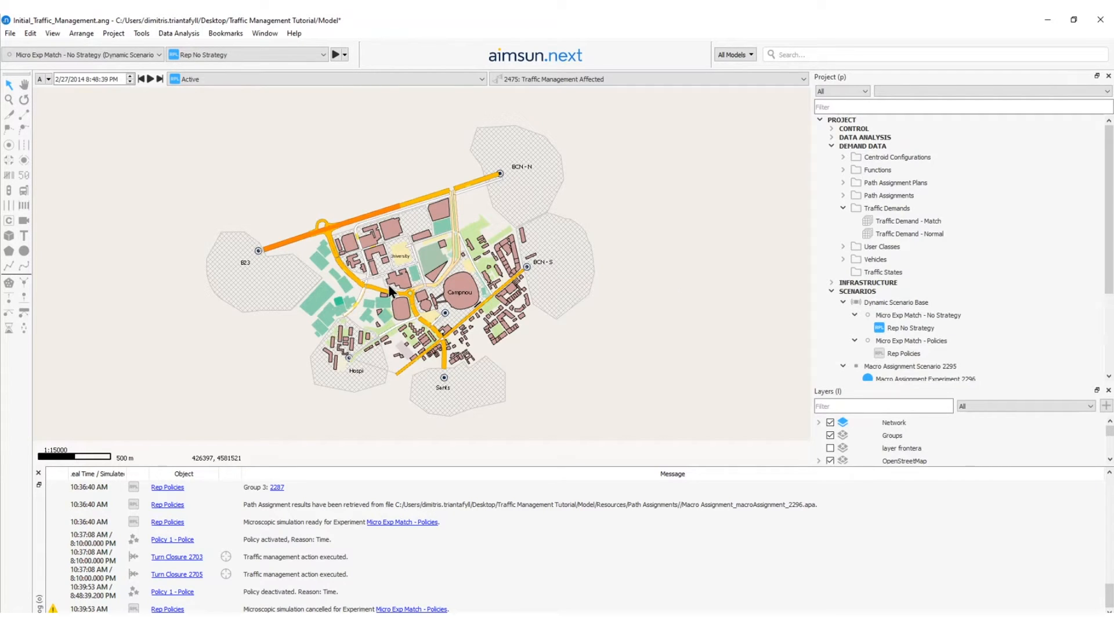
Examine the message sign's location on the curved road between the B23 junction and the roundabout near Campnou.
mouse_move(391, 293)
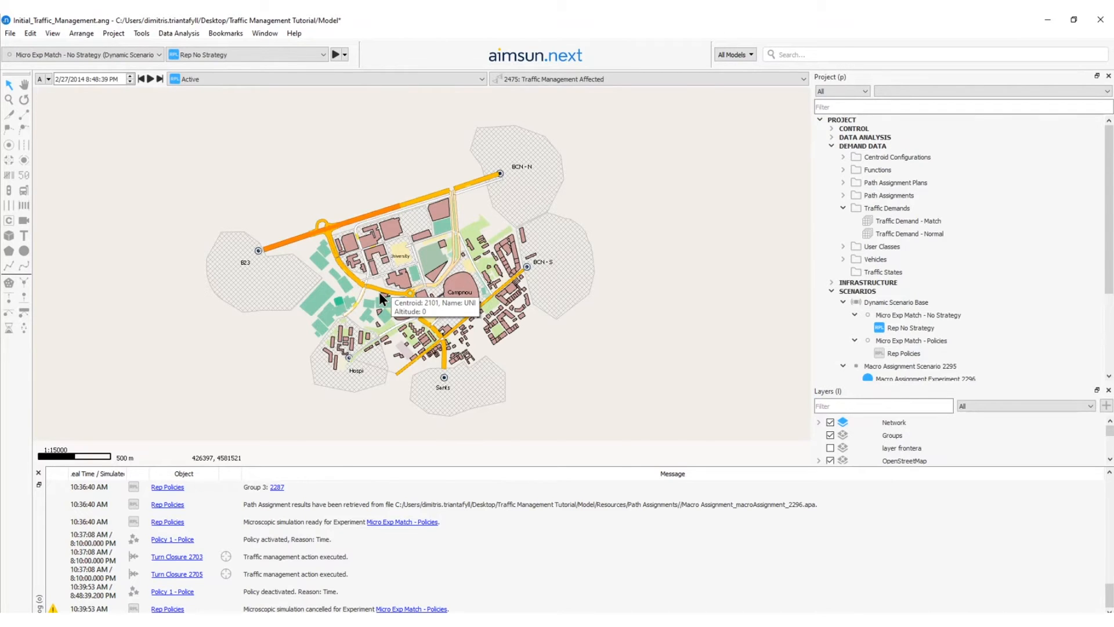
scroll(378, 291, "up", 3)
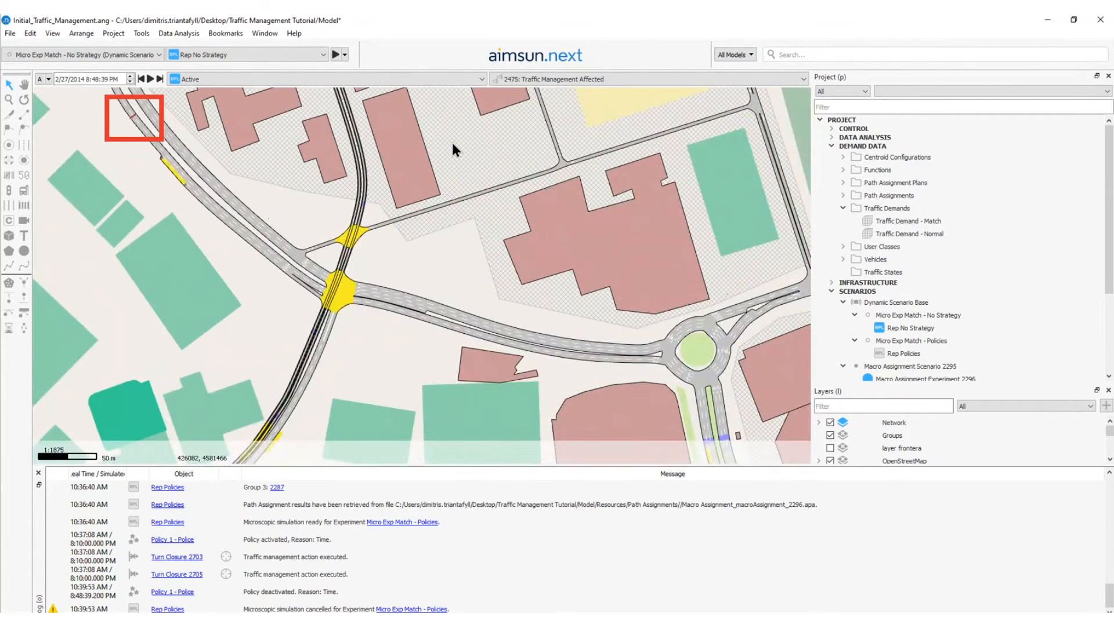
scroll(235, 276, "down", 2)
scroll(214, 226, "up", 4)
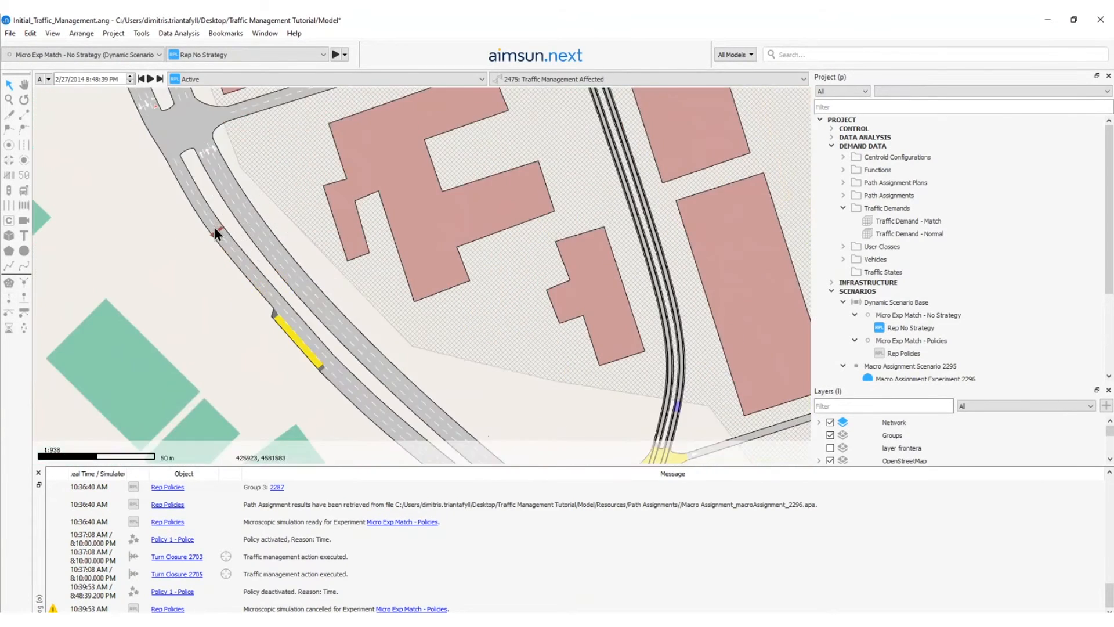
scroll(214, 222, "down", 5)
mouse_move(359, 243)
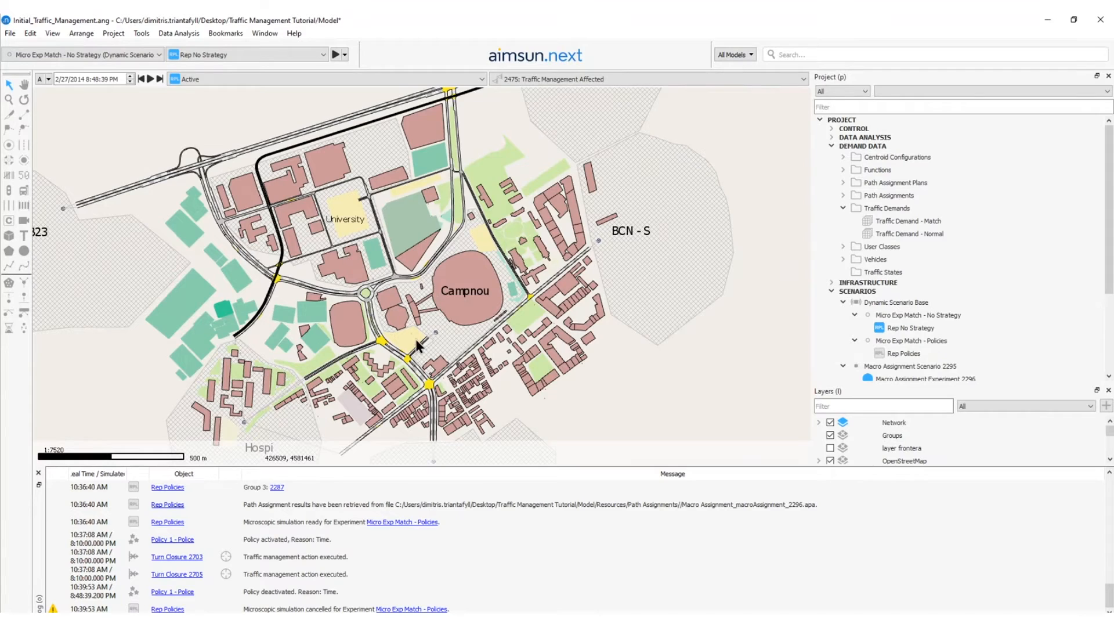
Review the Sants, Hospi, BCN-S and BCN-N centroid areas on the map as possible destinations around Campnou.
scroll(415, 339, "down", 2)
left_click(432, 411)
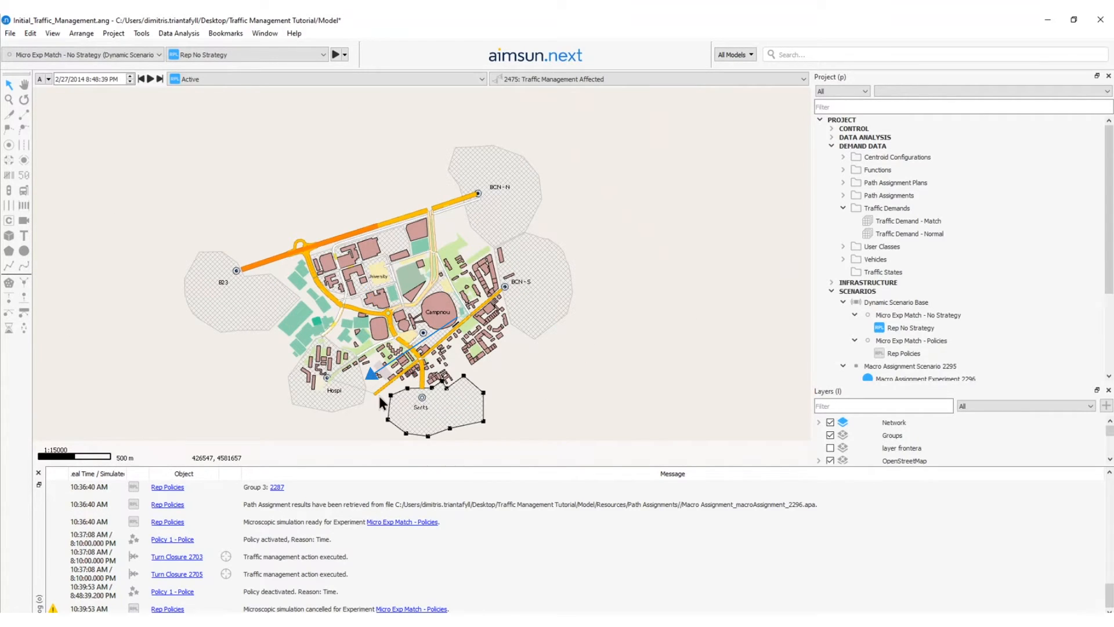
left_click(353, 394)
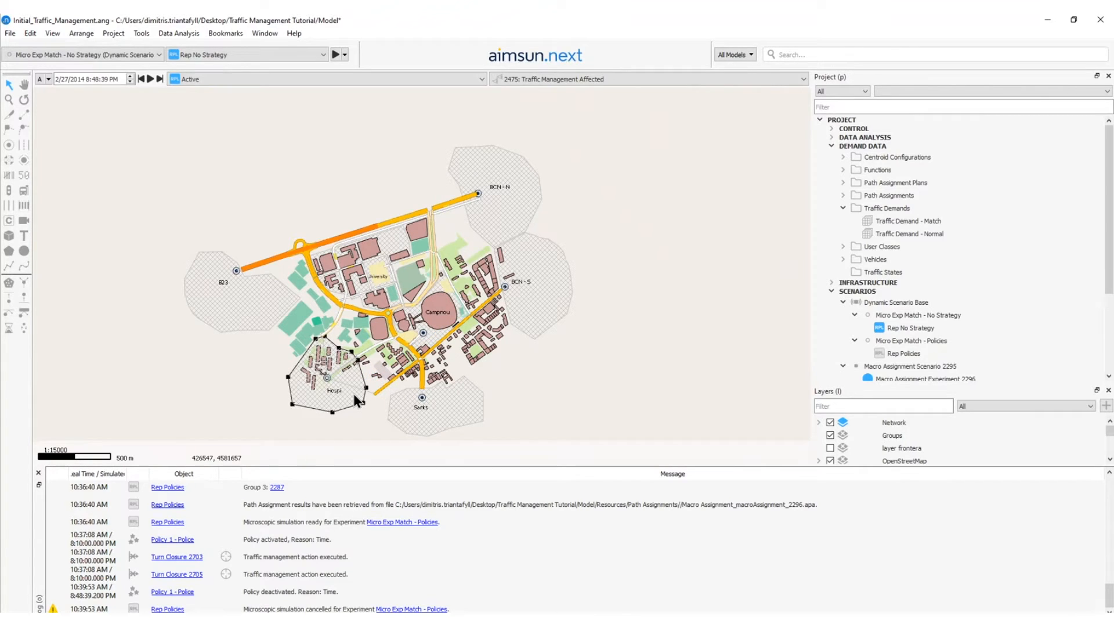
left_click(421, 293)
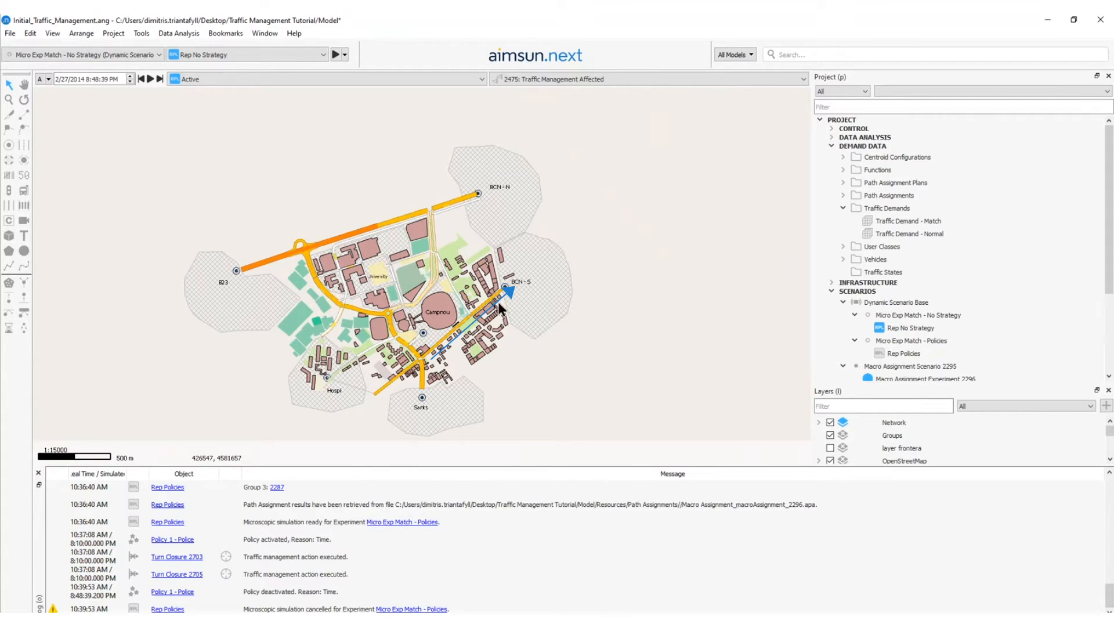
left_click(530, 309)
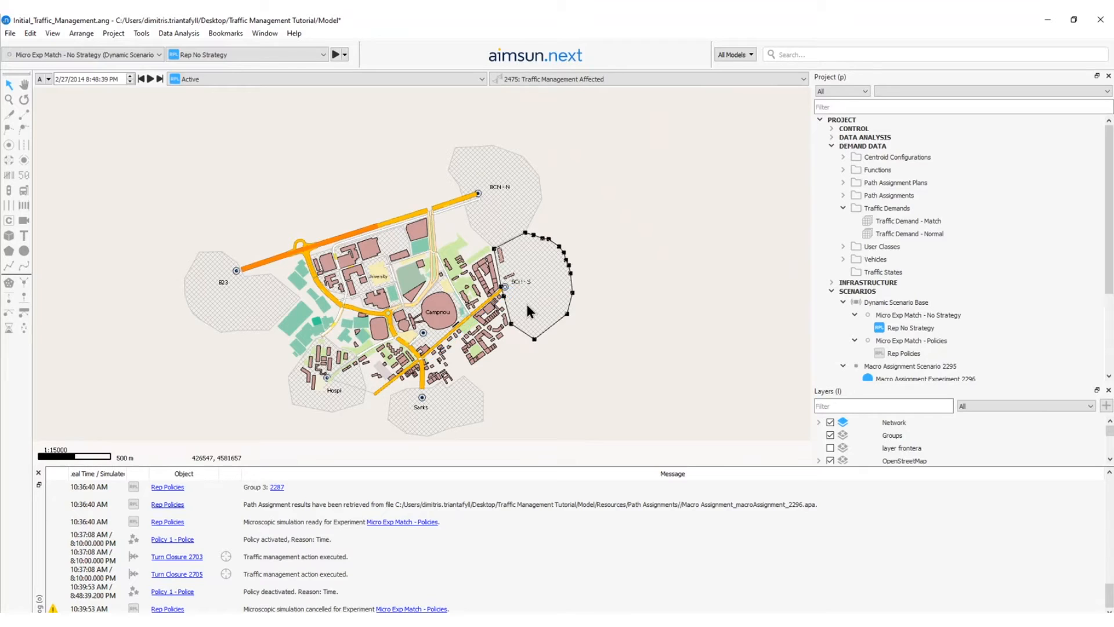
left_click(499, 224)
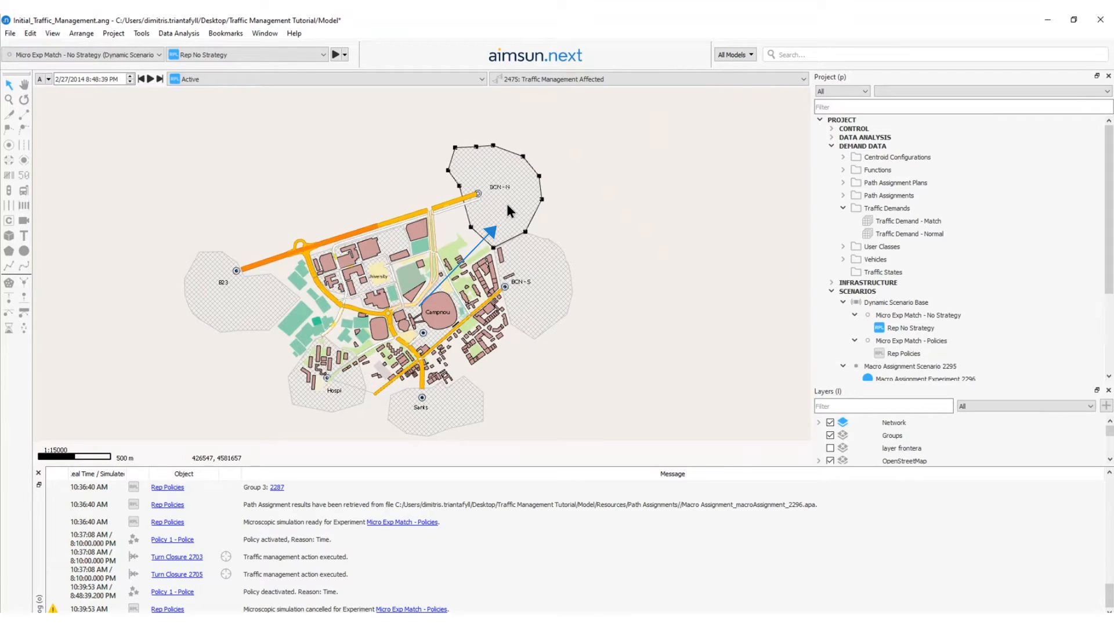
left_click(464, 229)
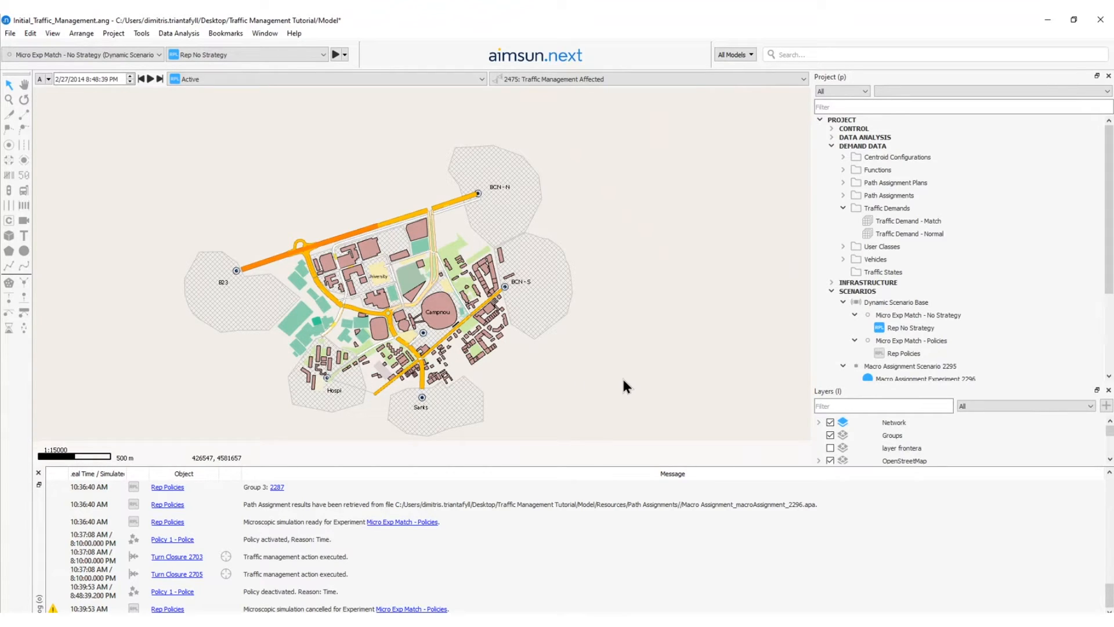
Create a new policy under Strategy Post-Match and name it Policy 2-VMS.
scroll(896, 329, "down", 3)
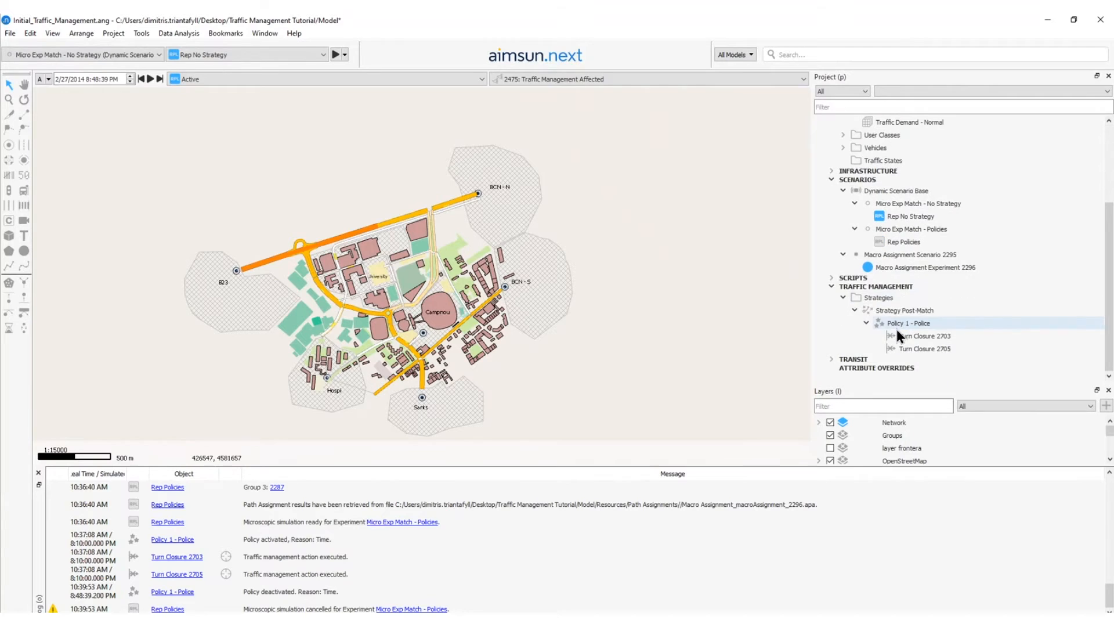
right_click(910, 312)
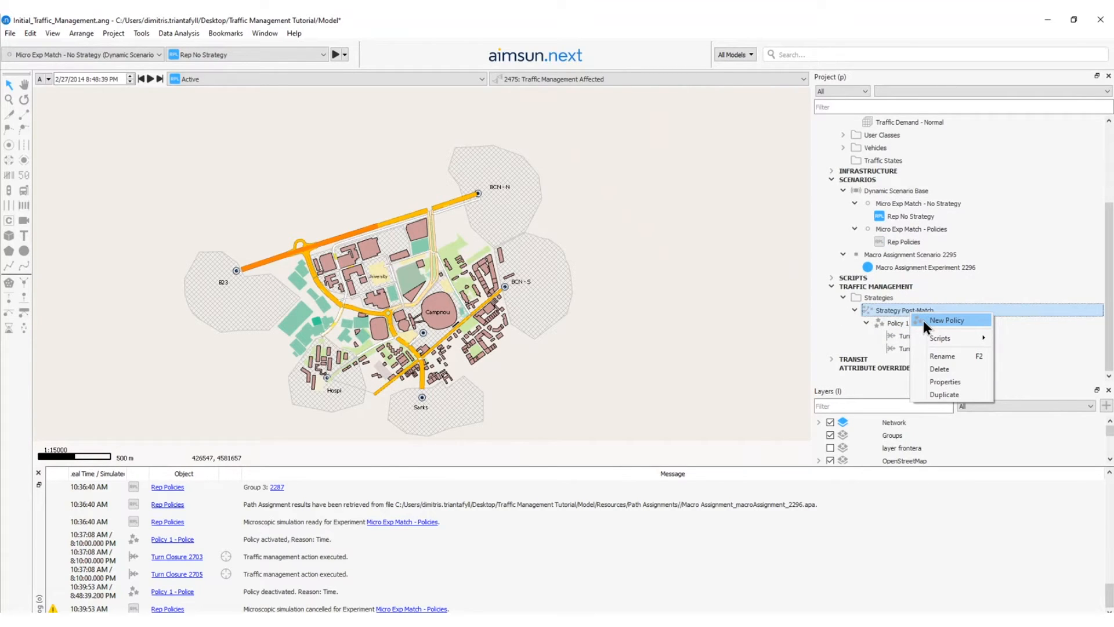
left_click(927, 323)
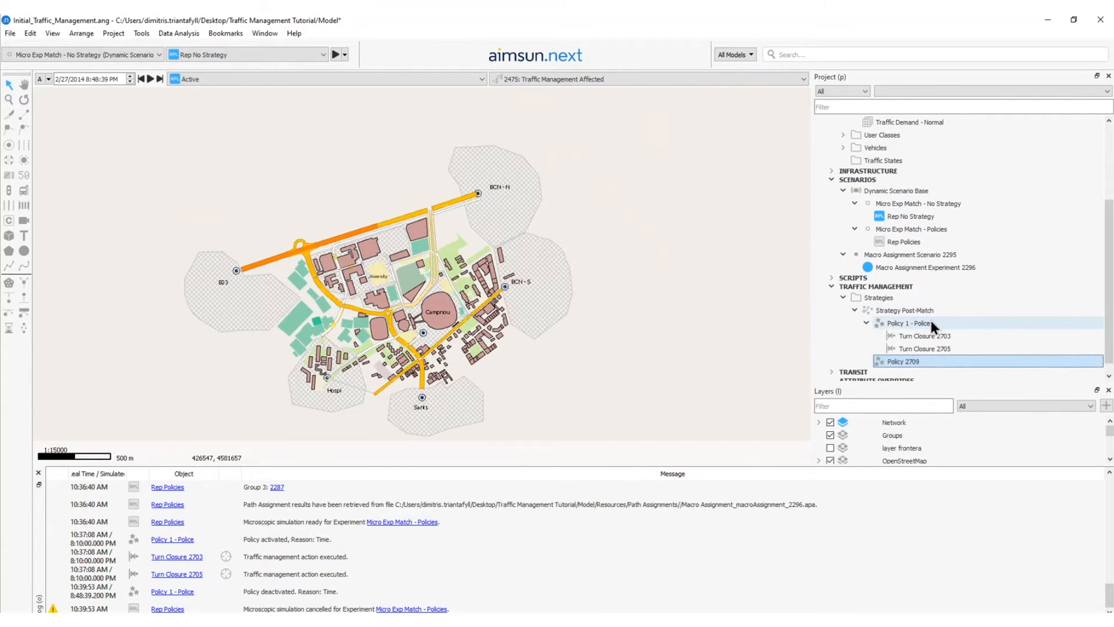
double_click(930, 362)
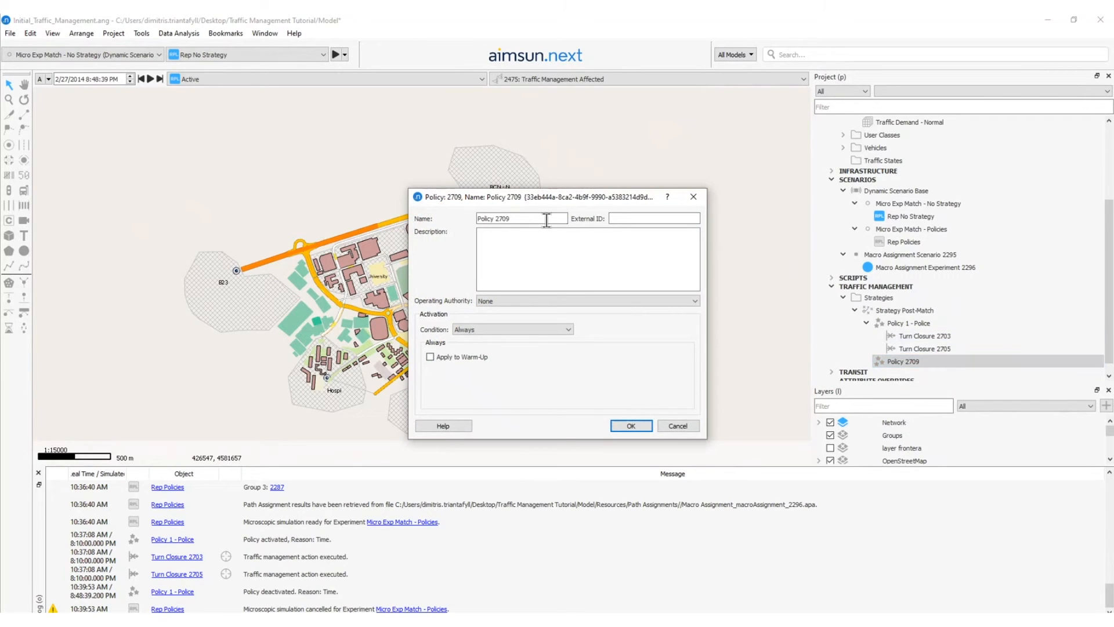
double_click(508, 219)
type("2-VMS")
left_click(628, 426)
Set Policy 2-VMS to activate by time, from 8:10:00 PM for a duration of 50 minutes.
right_click(897, 361)
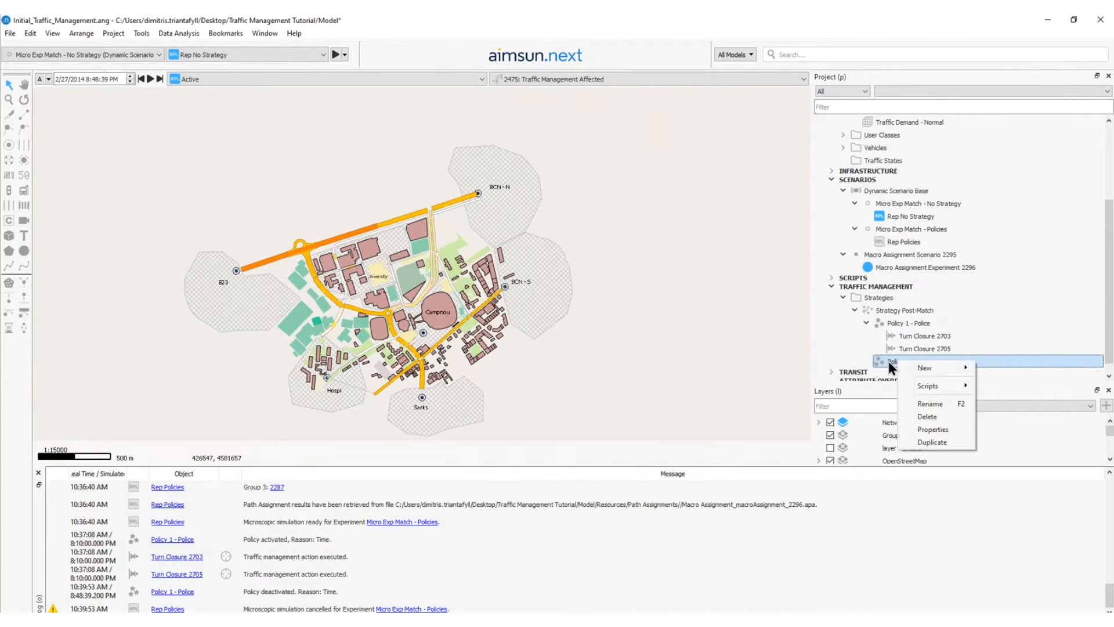
double_click(889, 361)
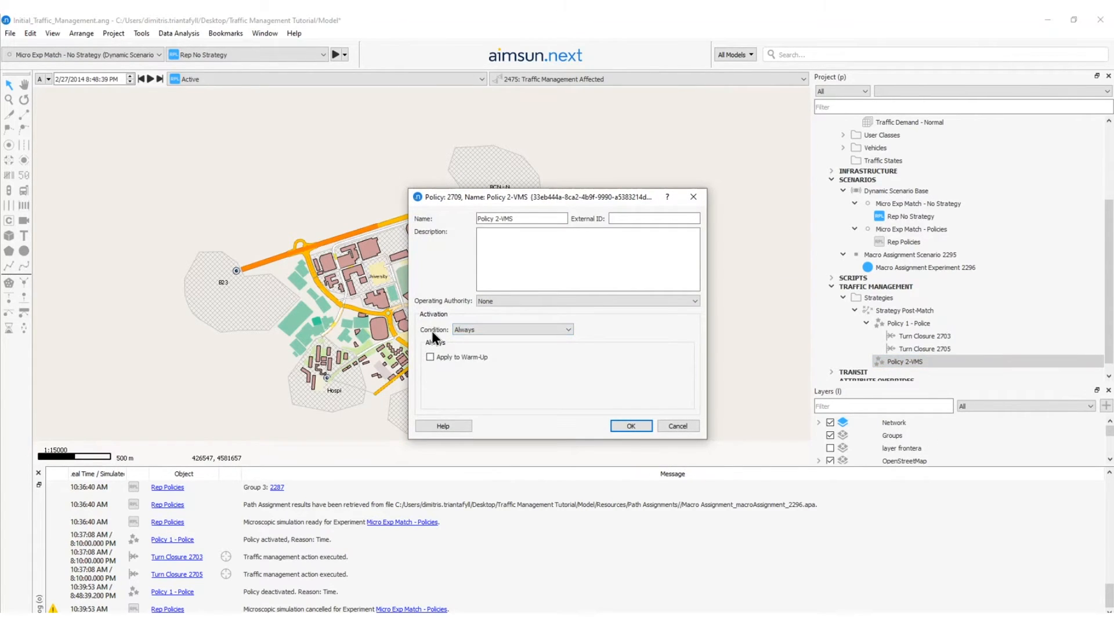
left_click(529, 219)
left_click(472, 328)
left_click(475, 346)
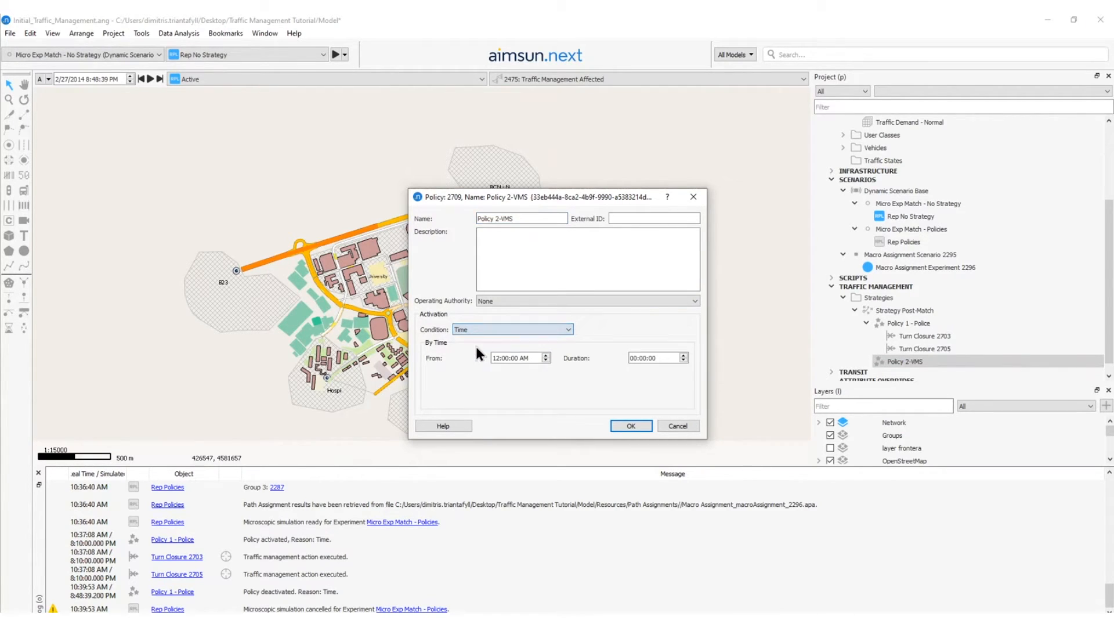
double_click(505, 358)
type("1000")
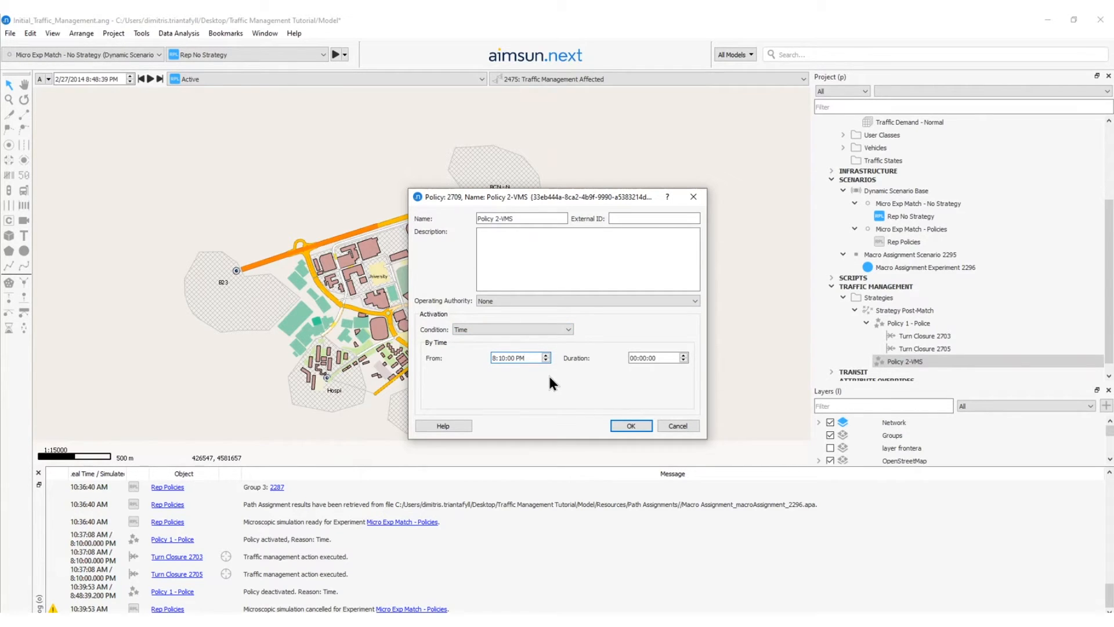
double_click(641, 358)
type("50")
left_click(635, 426)
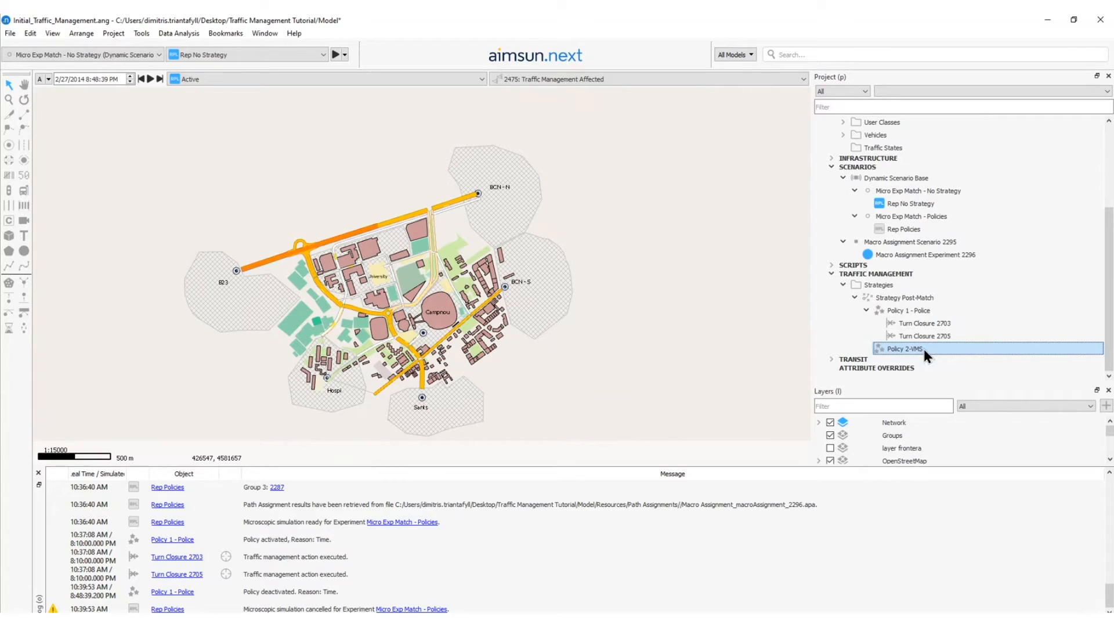
Add two destination change actions, one a copy of the other, and a forced turn action to Policy 2-VMS.
right_click(922, 346)
mouse_move(944, 357)
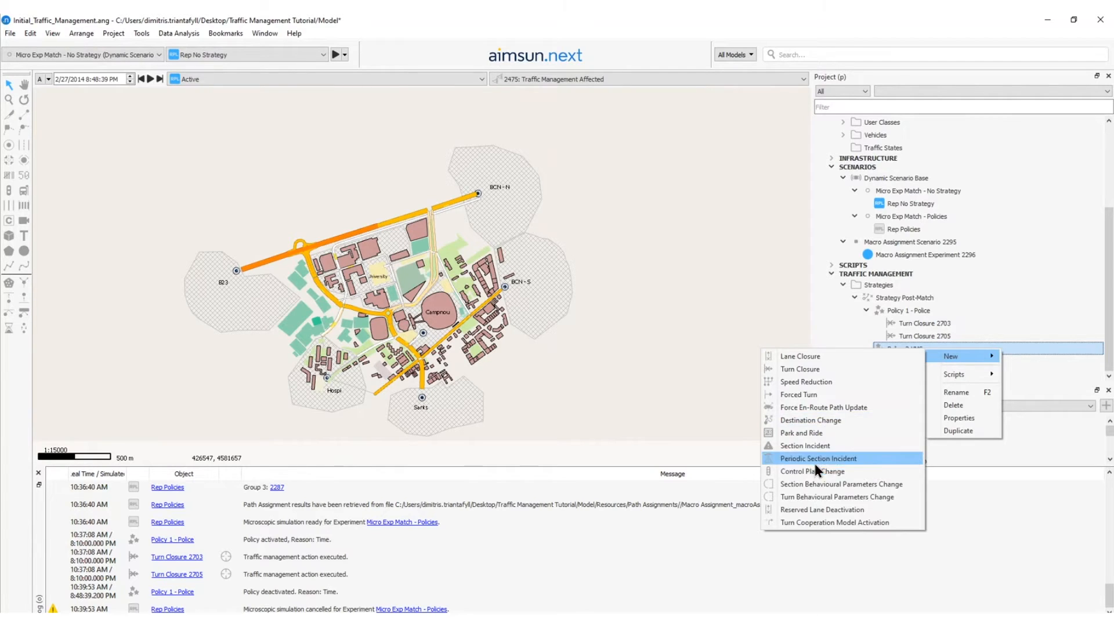
left_click(811, 420)
left_click_drag(908, 360, 908, 350)
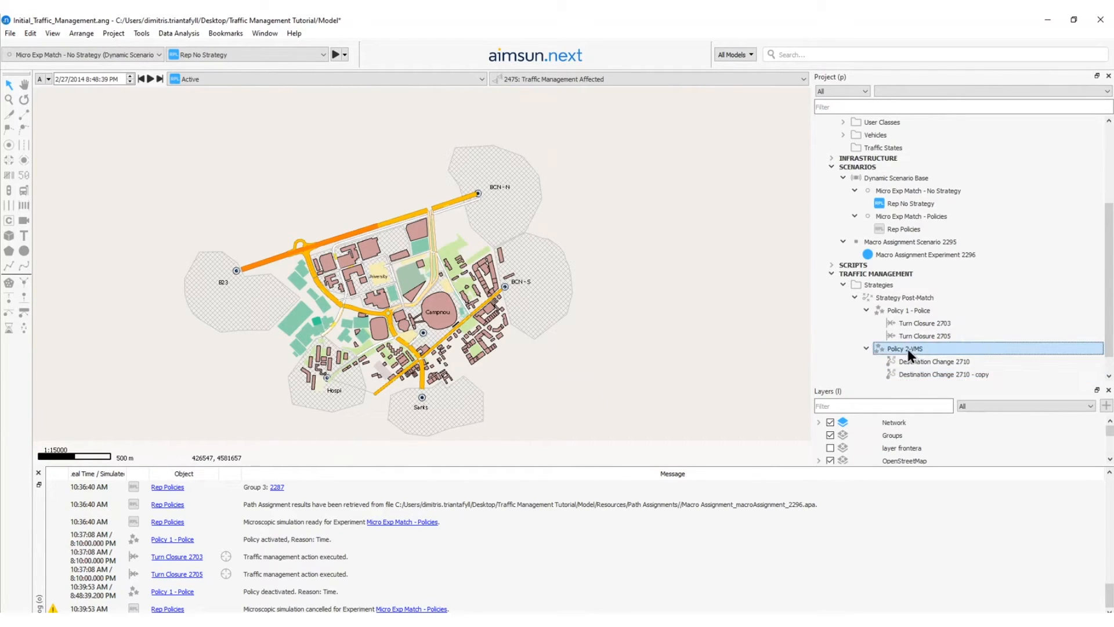
right_click(908, 349)
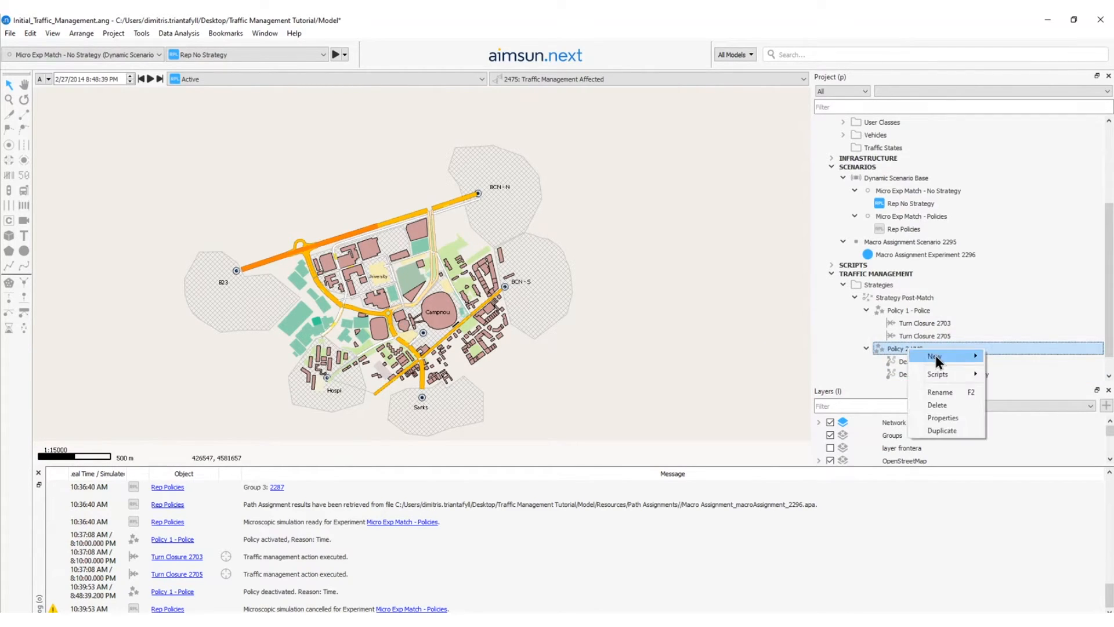
mouse_move(935, 355)
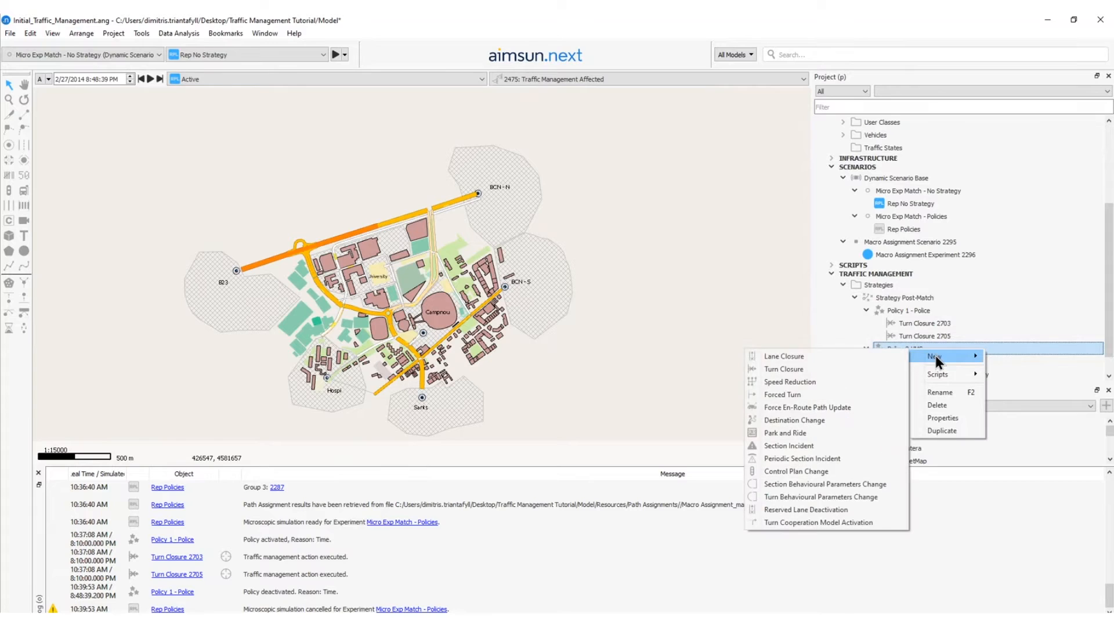
left_click(803, 394)
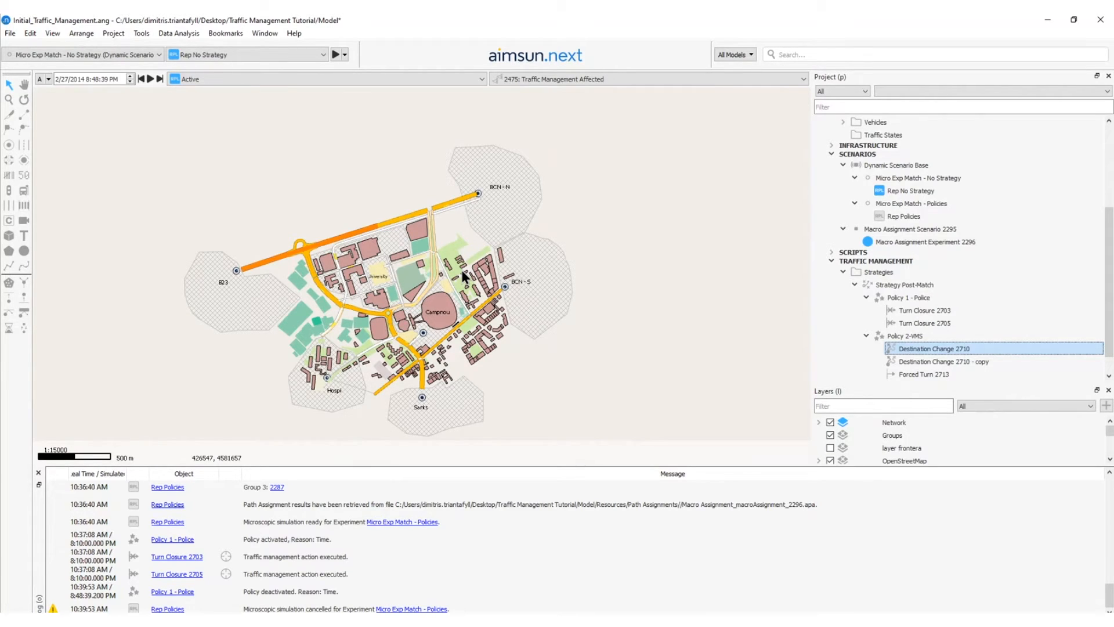
Assign road section 1932, just before the tram crossing, as the location of Destination Change 2710.
double_click(945, 347)
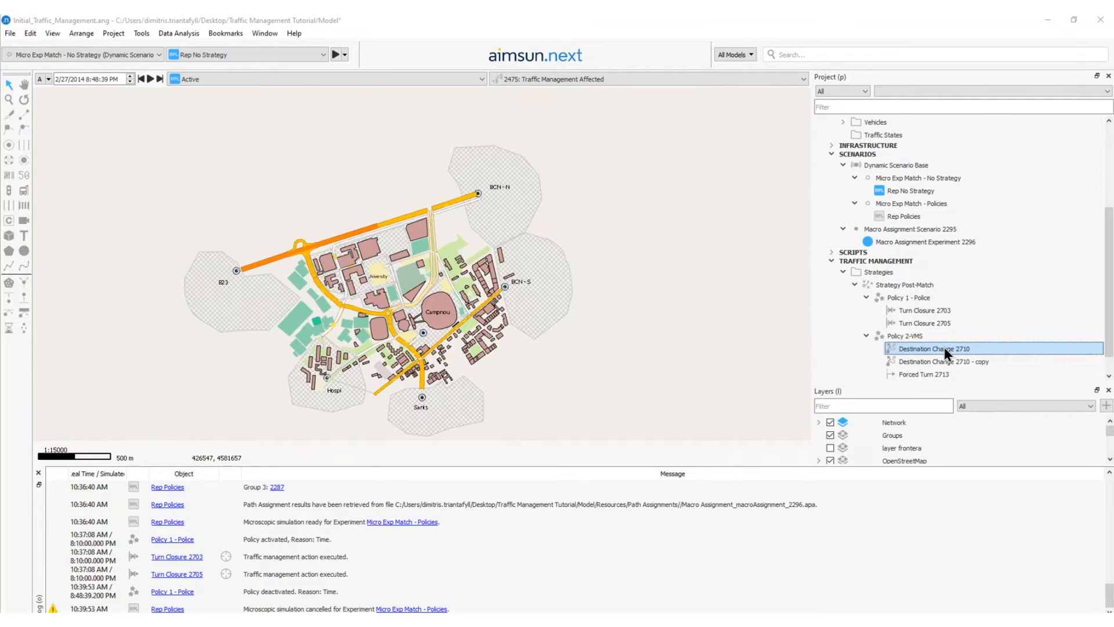
left_click_drag(507, 160, 710, 141)
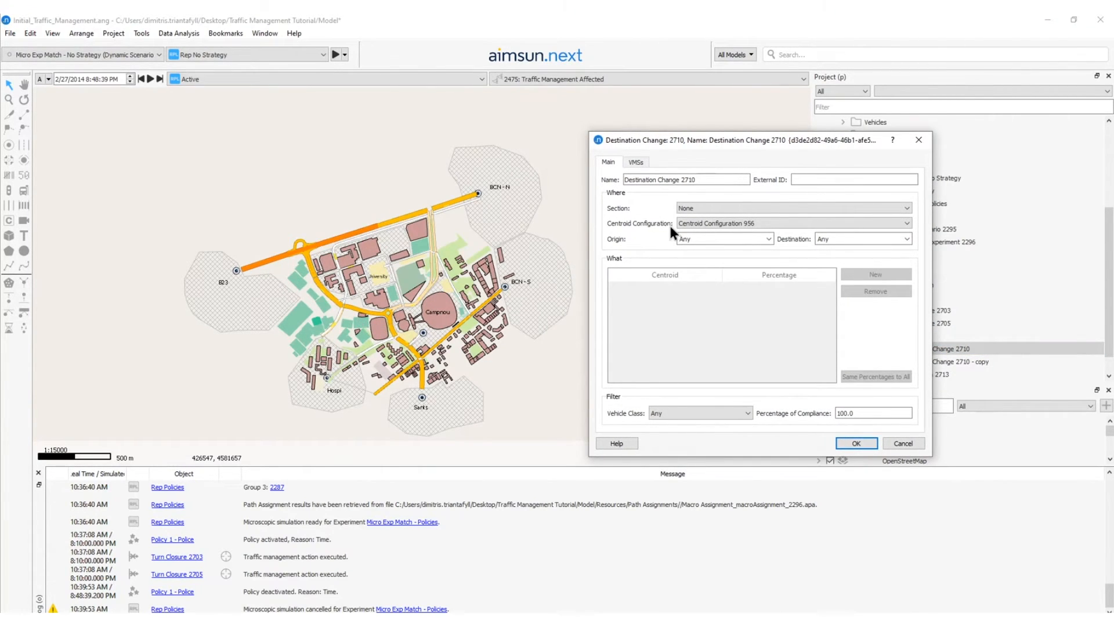
left_click(687, 212)
scroll(312, 255, "up", 5)
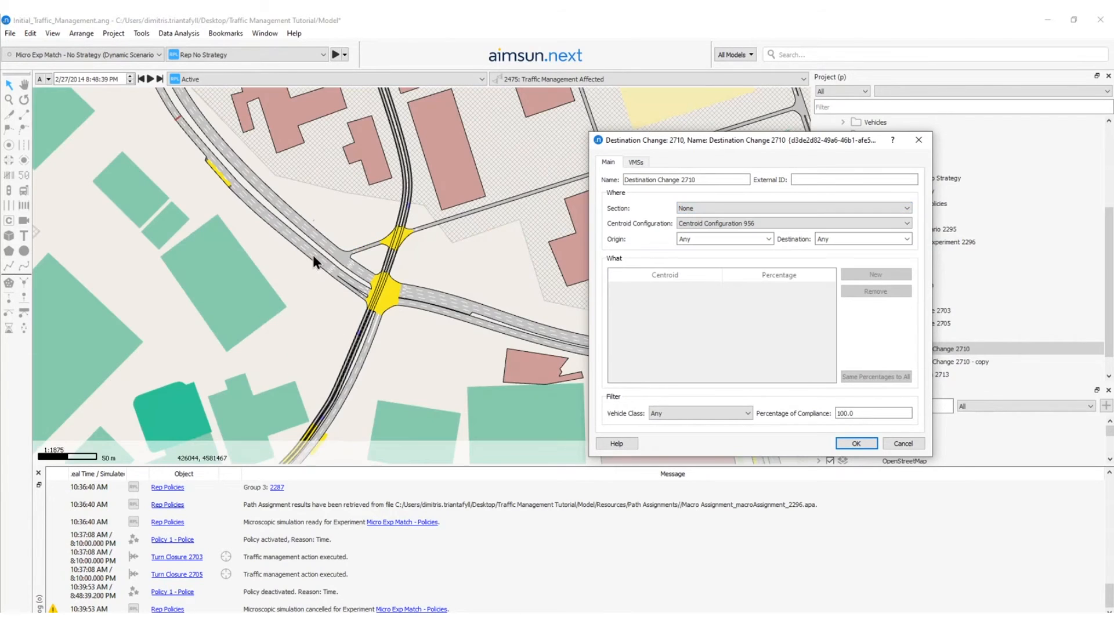
left_click(272, 221)
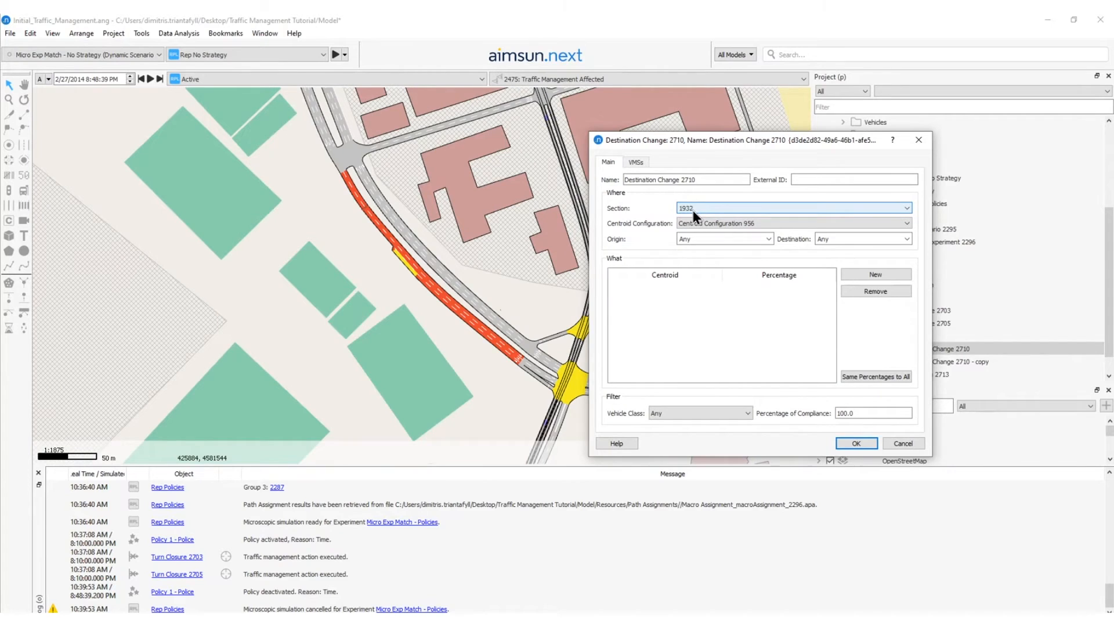
Apply the destination change to trips bound for BCN-N and redirect 100 percent of them to centroid BCN-S.
scroll(434, 234, "down", 4)
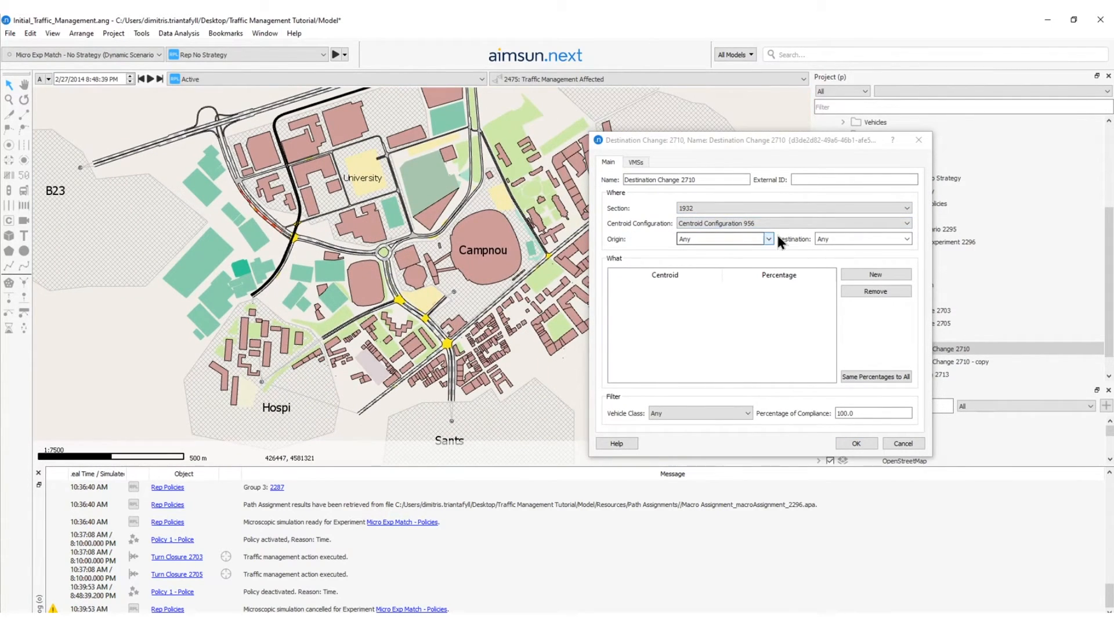
left_click(906, 239)
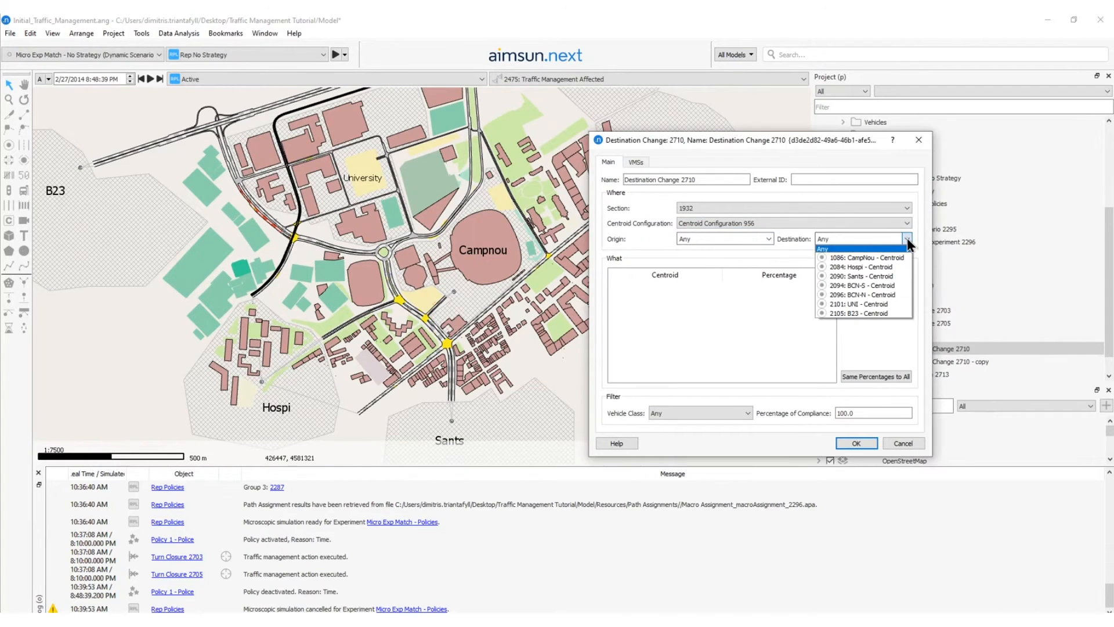
left_click(864, 295)
left_click(866, 278)
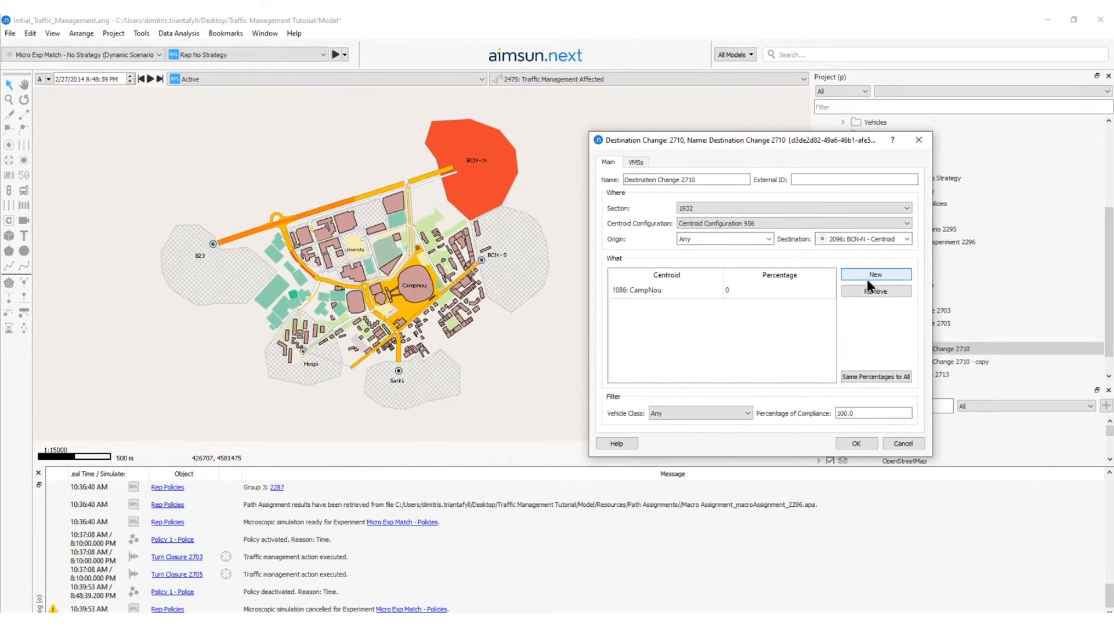
double_click(650, 288)
left_click(662, 335)
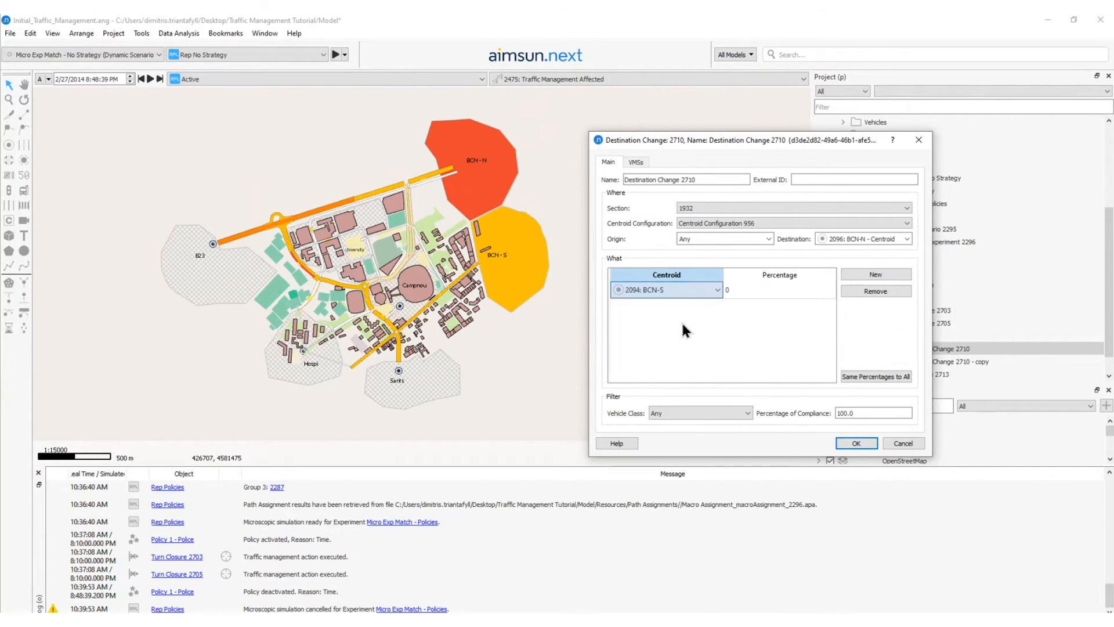
double_click(739, 291)
type("100")
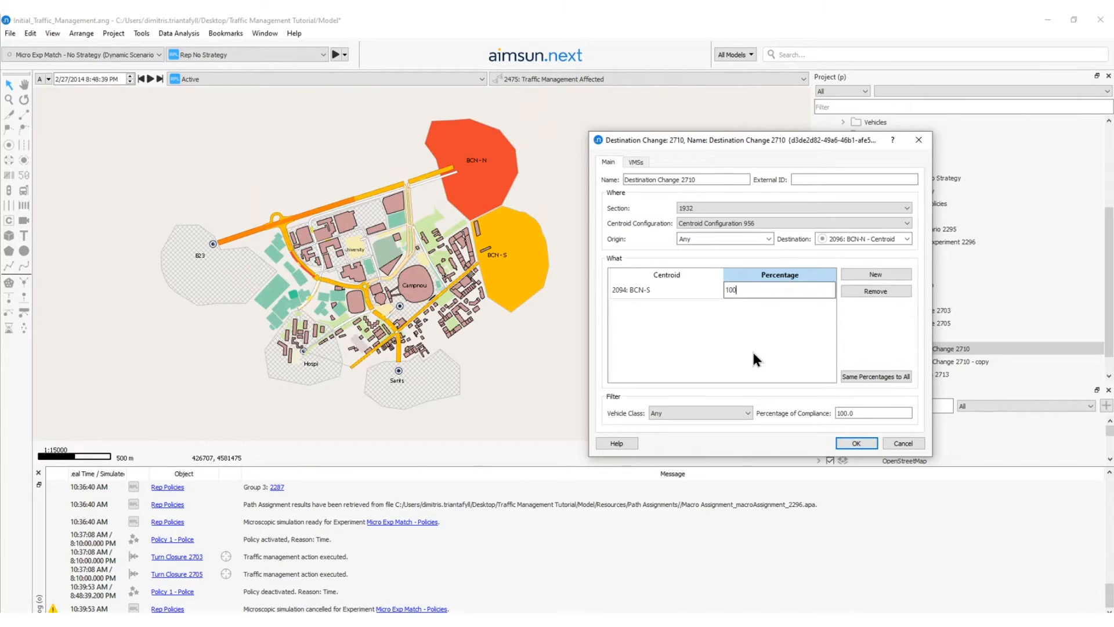
Rename the edited action as Destination Change from BCN-S to BCN-N and save its settings.
double_click(721, 181)
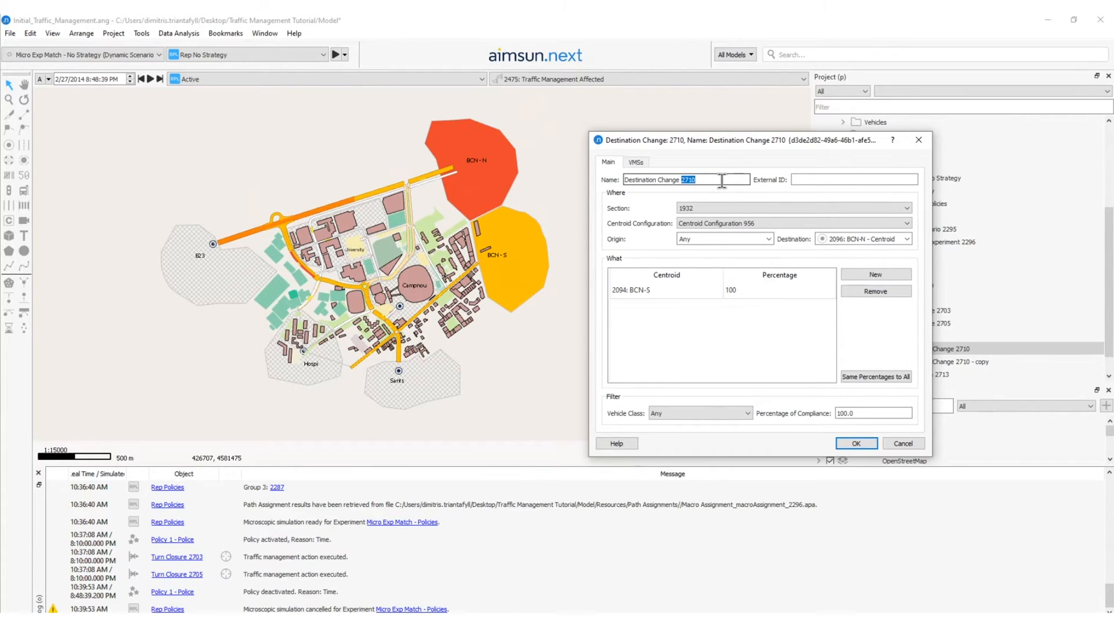
type("ffrom BCN-S to BCN-N")
key("Return")
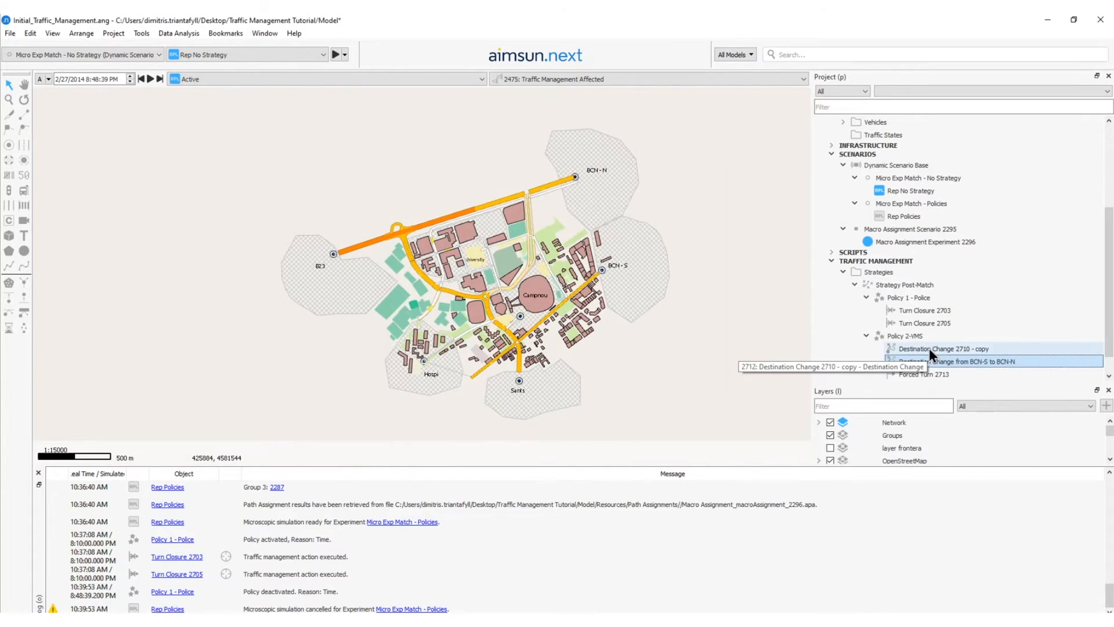
Assign road section 939, the curved road beside Campnou, as the location of Destination Change 2710 - copy.
double_click(928, 348)
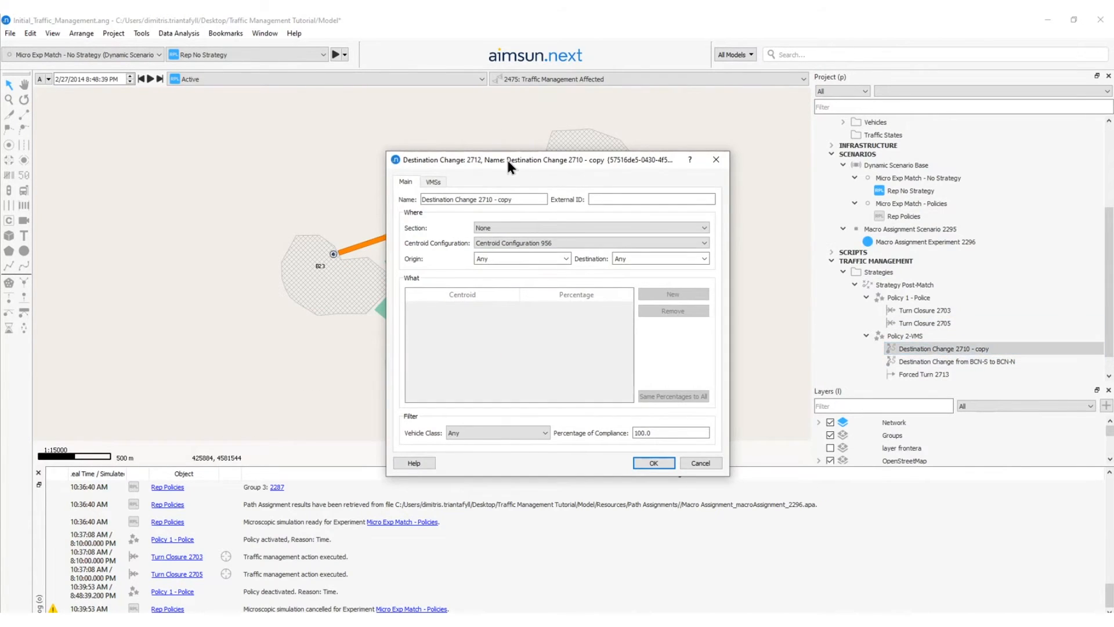
left_click_drag(507, 161, 680, 135)
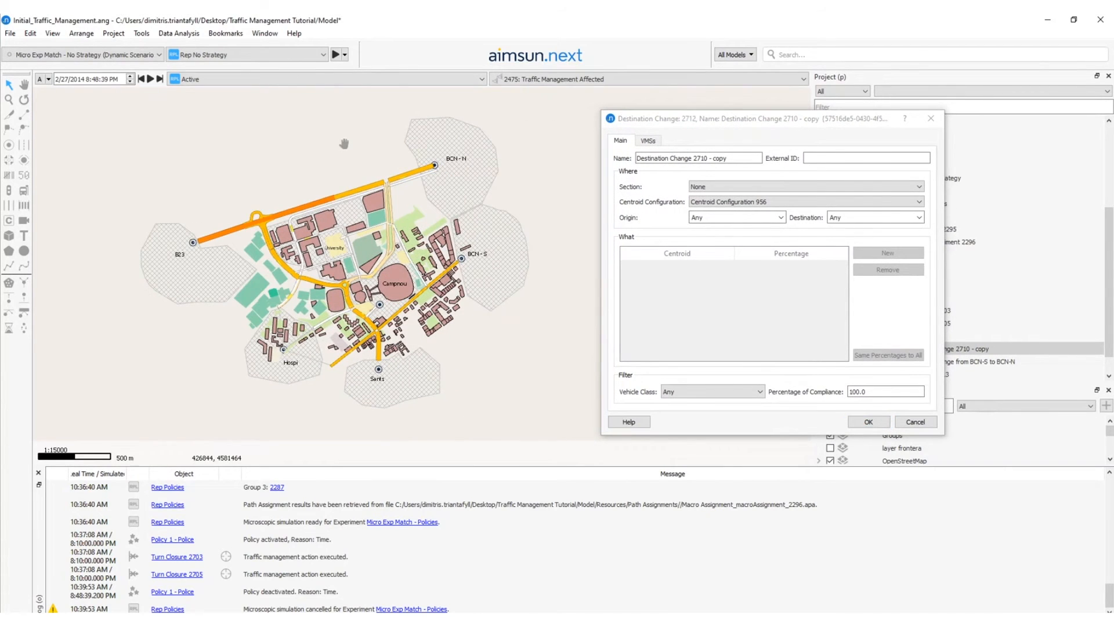
scroll(367, 271, "up", 5)
scroll(383, 282, "down", 1)
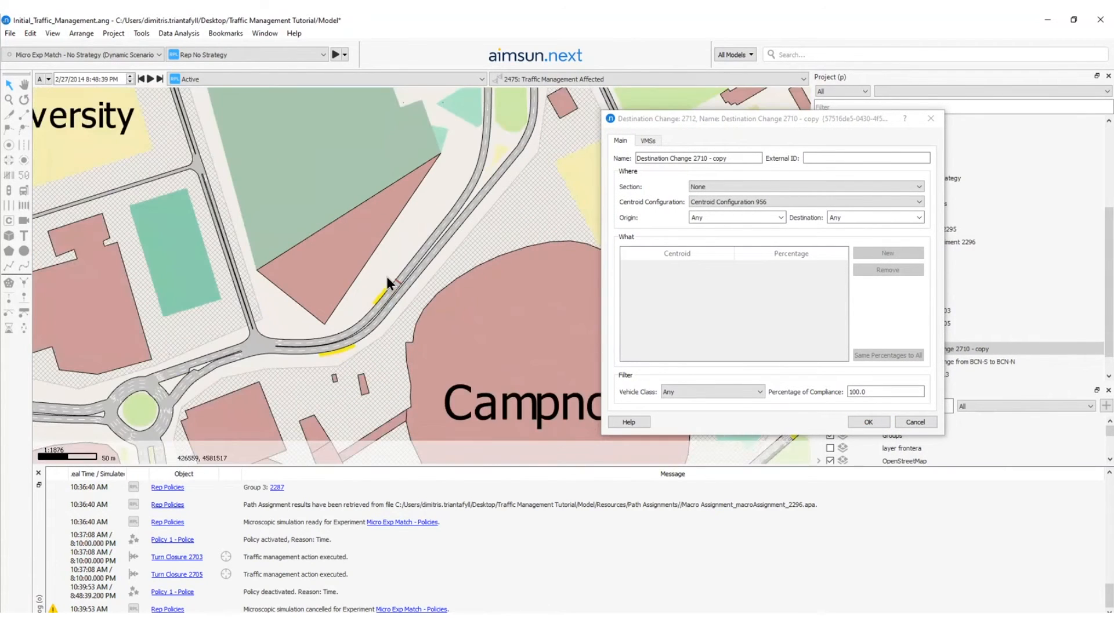
left_click(751, 190)
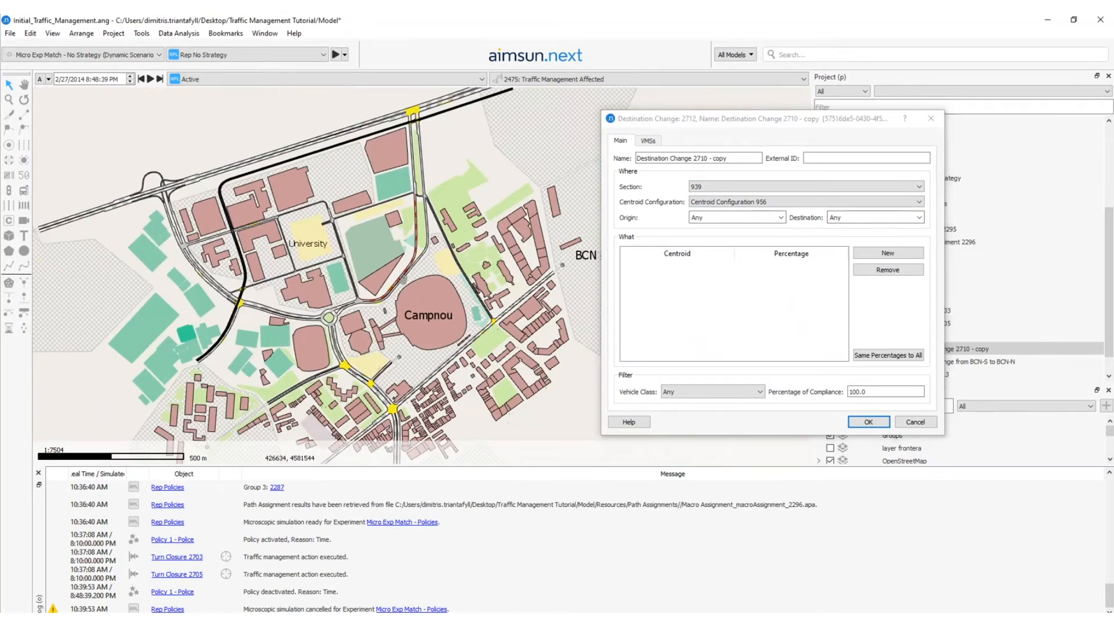
Apply the copied destination change to trips bound for Sants and redirect 100 percent of them to centroid Hospi.
scroll(380, 157, "down", 1)
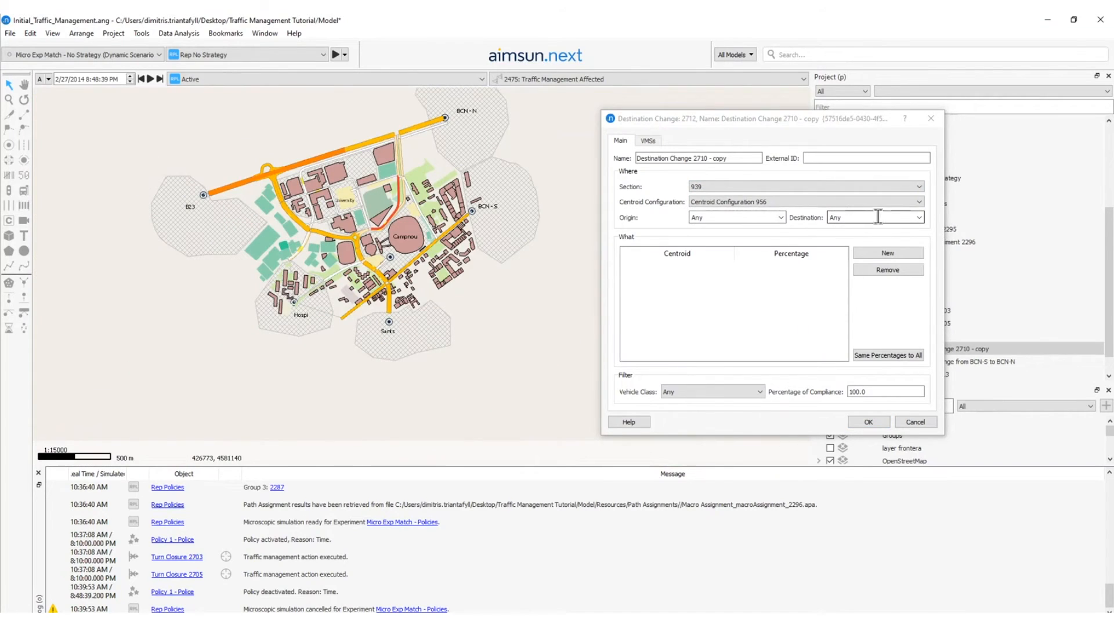
left_click(918, 217)
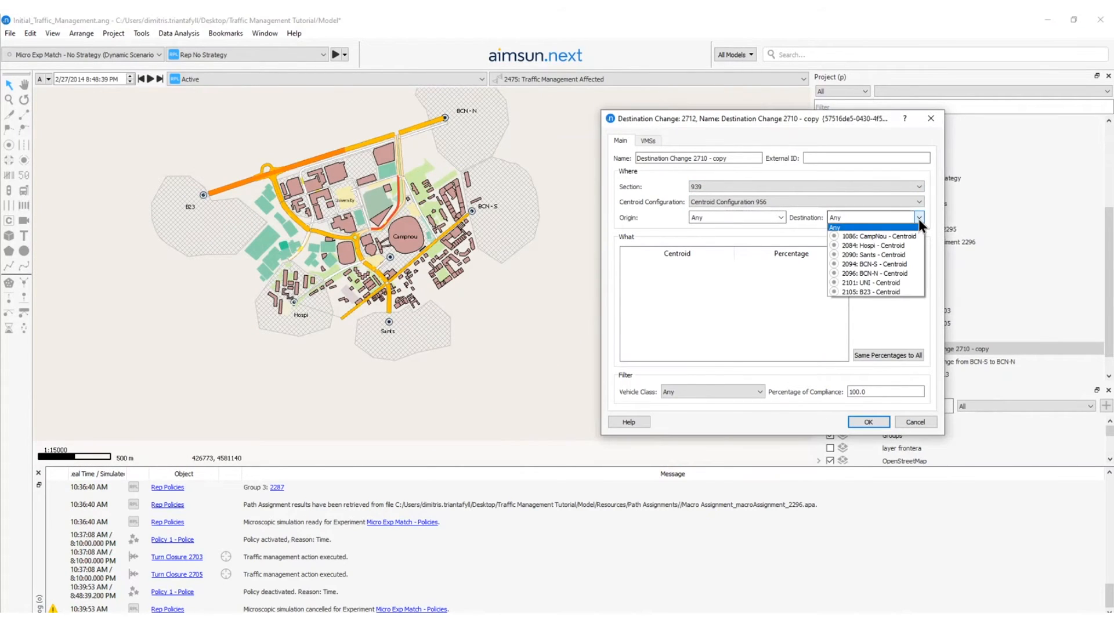
left_click(882, 256)
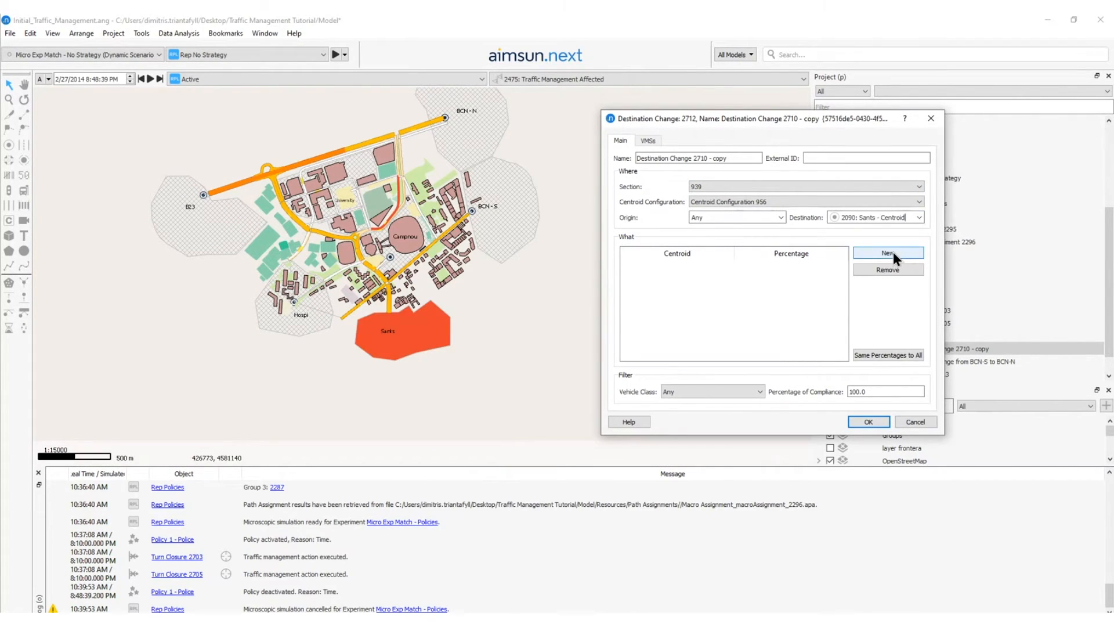
left_click(893, 252)
left_click(669, 274)
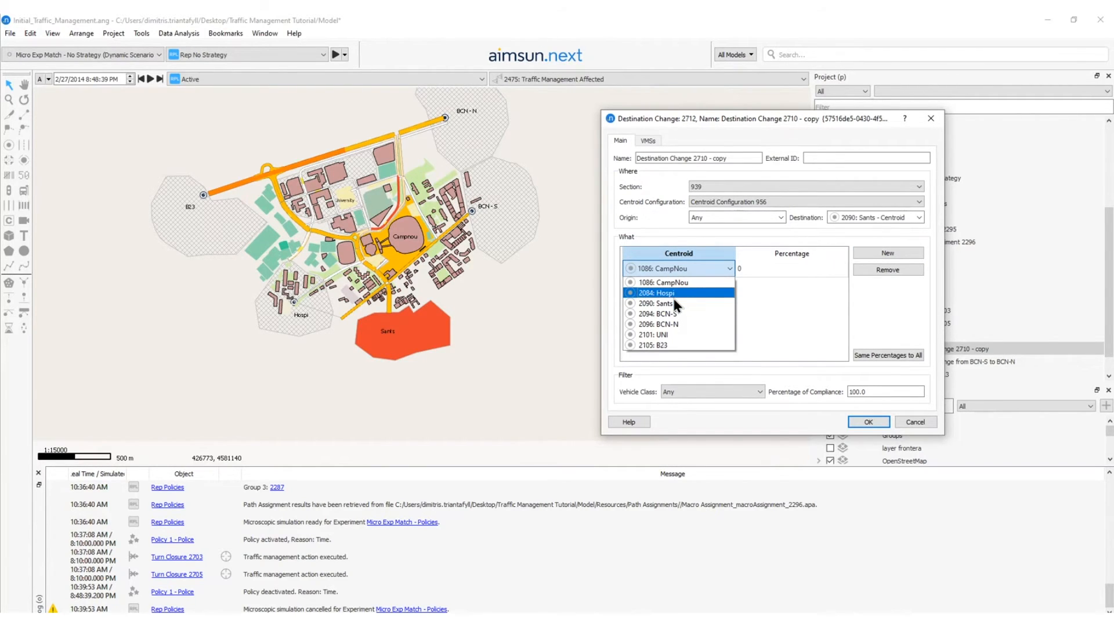
left_click(673, 294)
left_click(807, 274)
type("100")
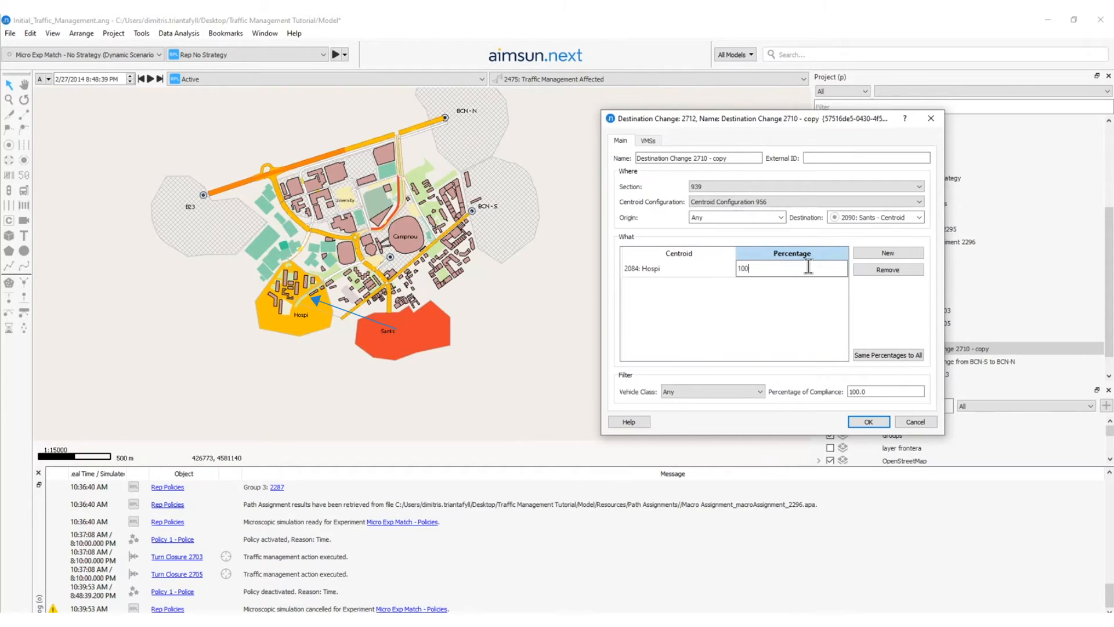
left_click(803, 319)
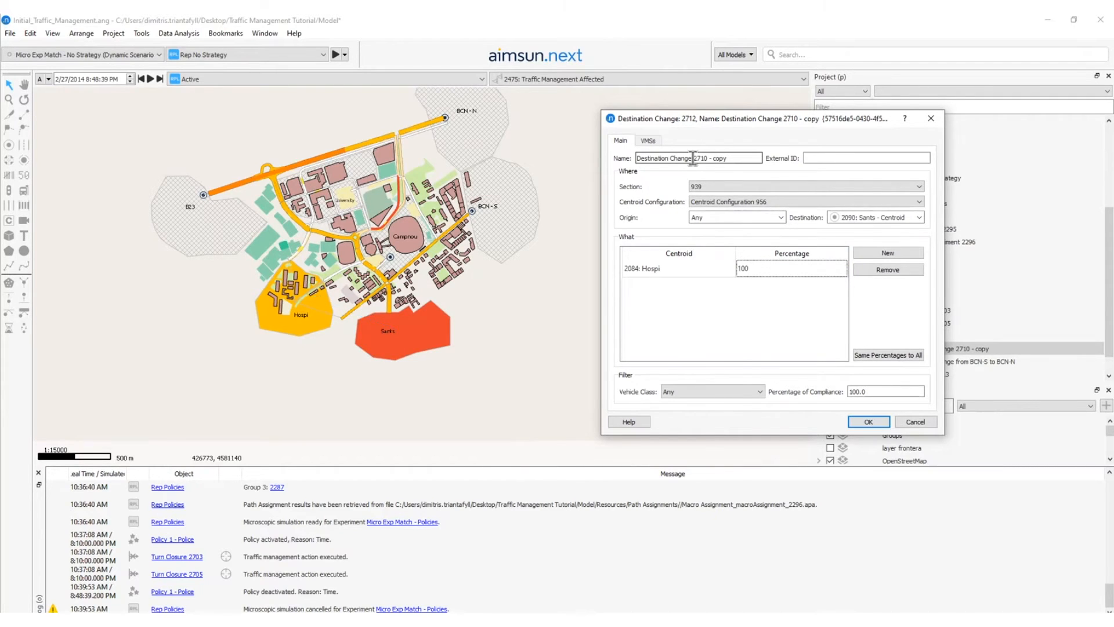
Rename the copied action as Destination Change from Sants to Hospi and save its settings.
left_click_drag(693, 158, 770, 165)
type("fr")
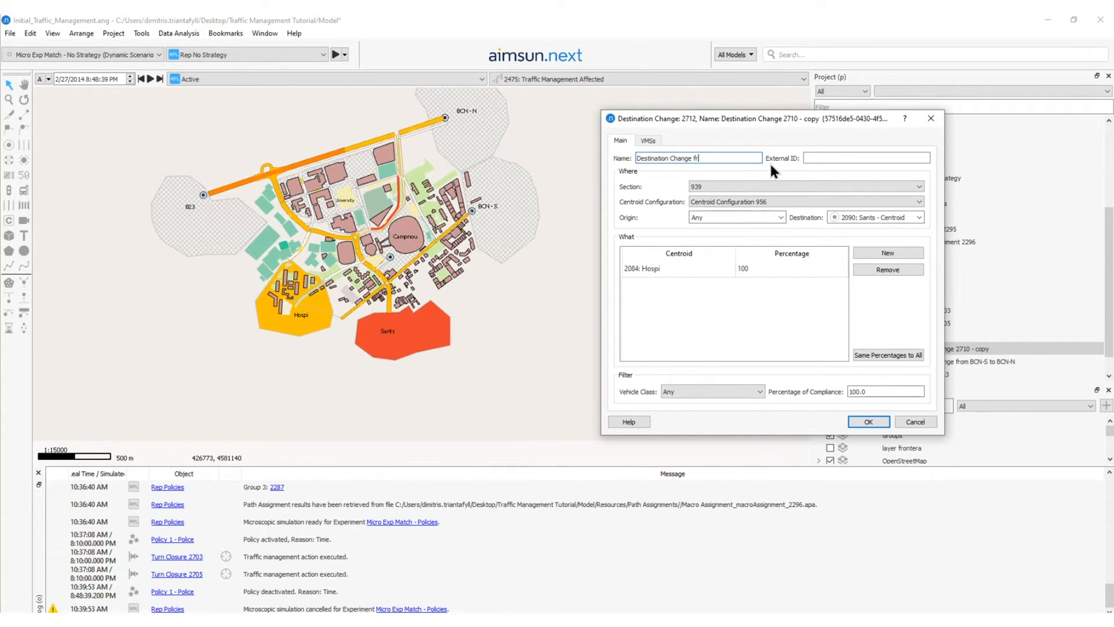
type("om Sants to Hospi")
key("Return")
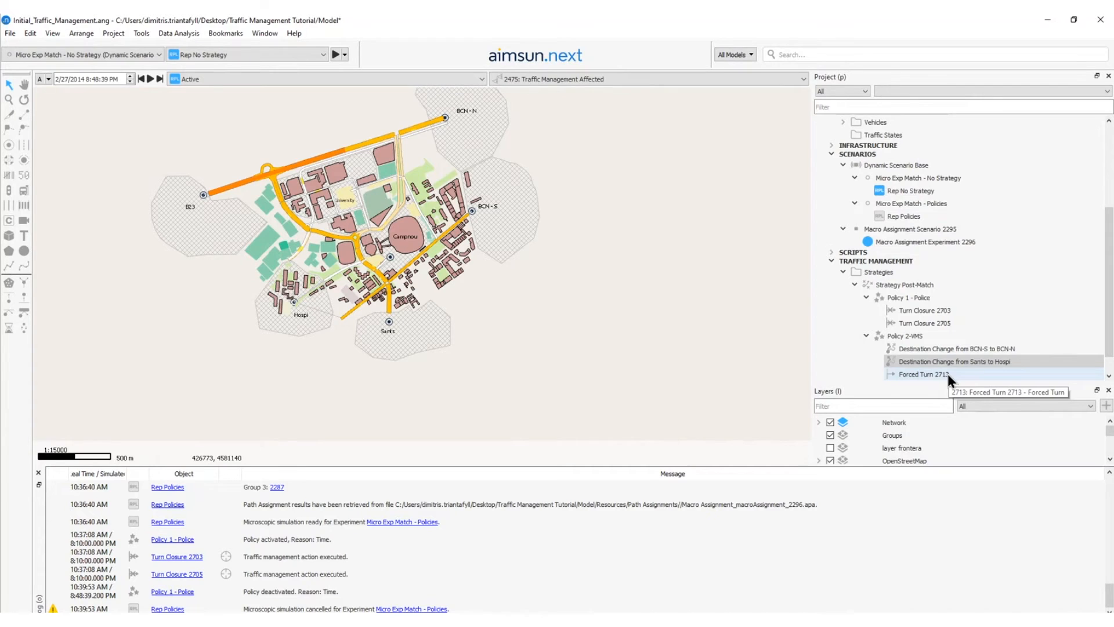
Assign road section 1932, just before the tram crossing, as the location of Forced Turn 2713.
scroll(325, 189, "up", 4)
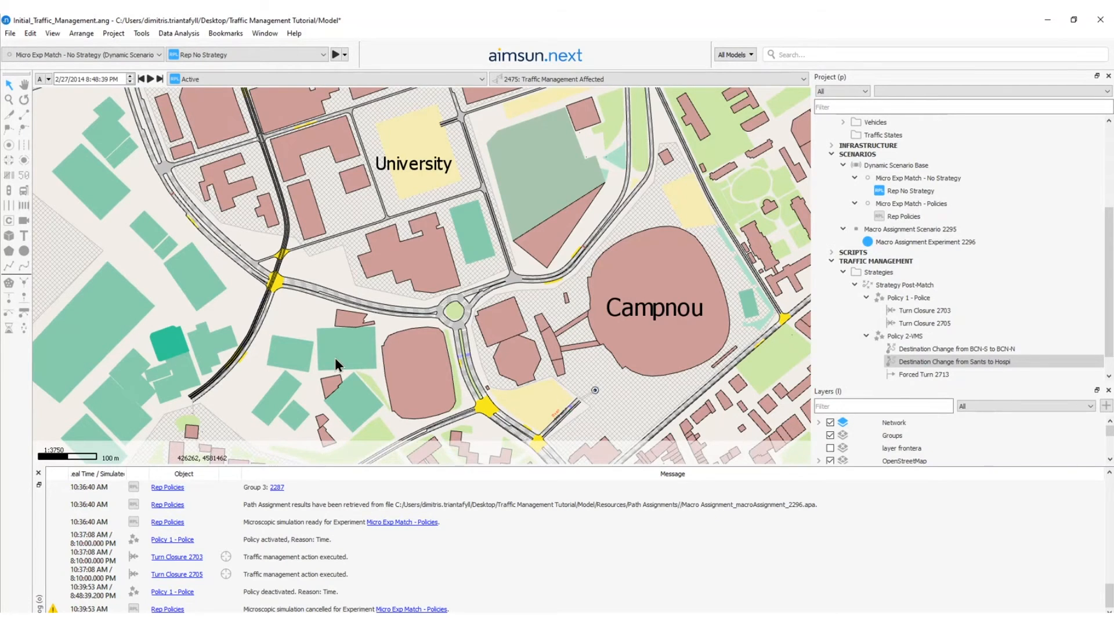
scroll(336, 358, "down", 4)
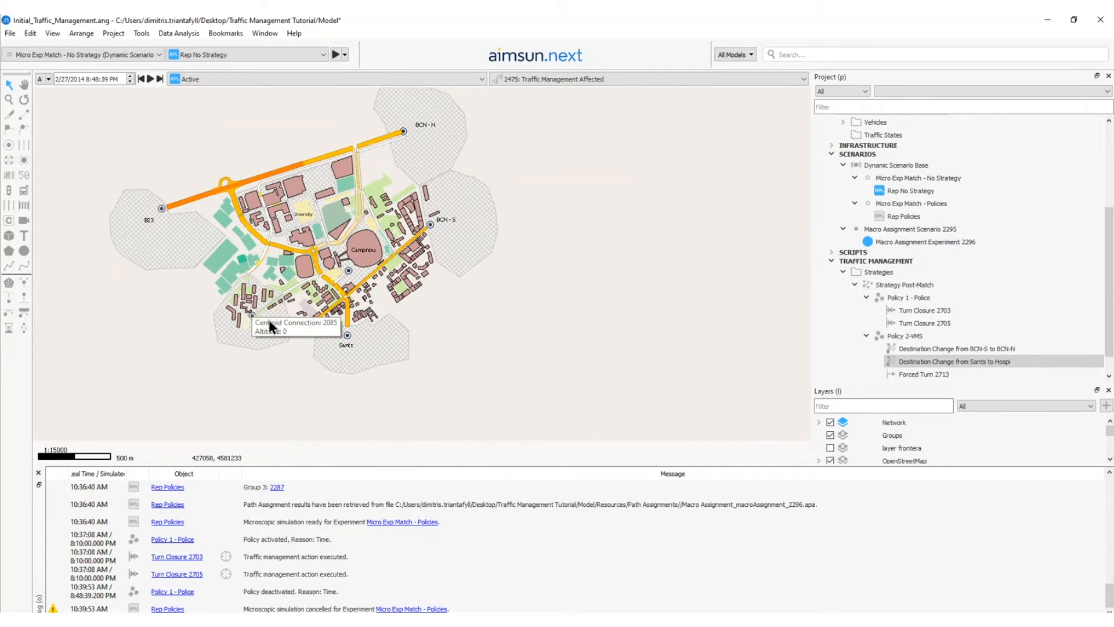
scroll(267, 229, "up", 6)
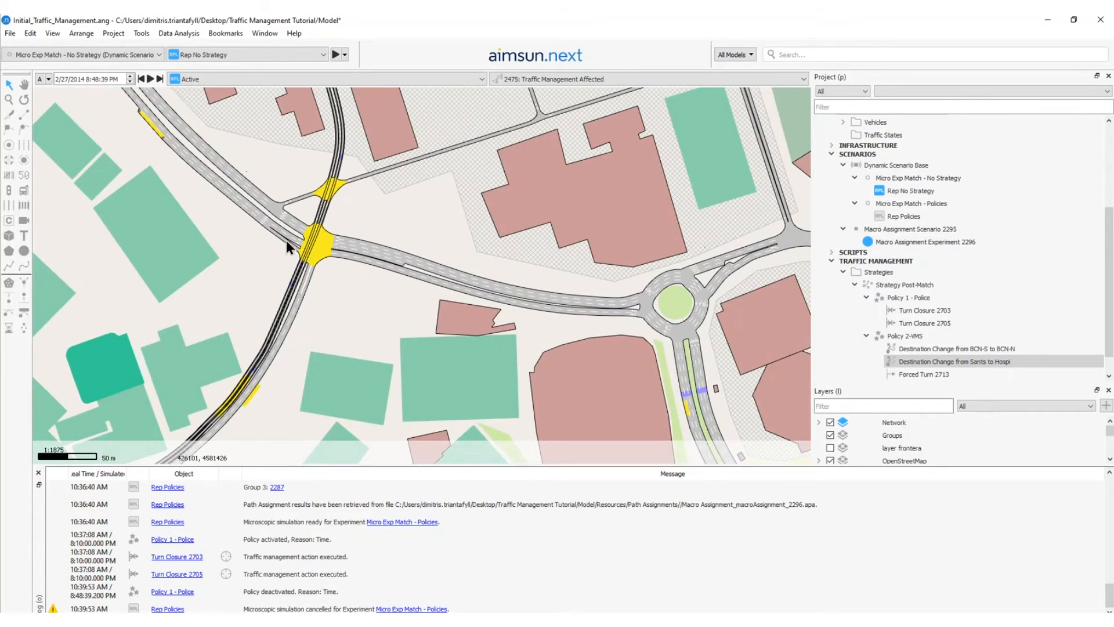
scroll(287, 241, "up", 4)
scroll(208, 180, "down", 6)
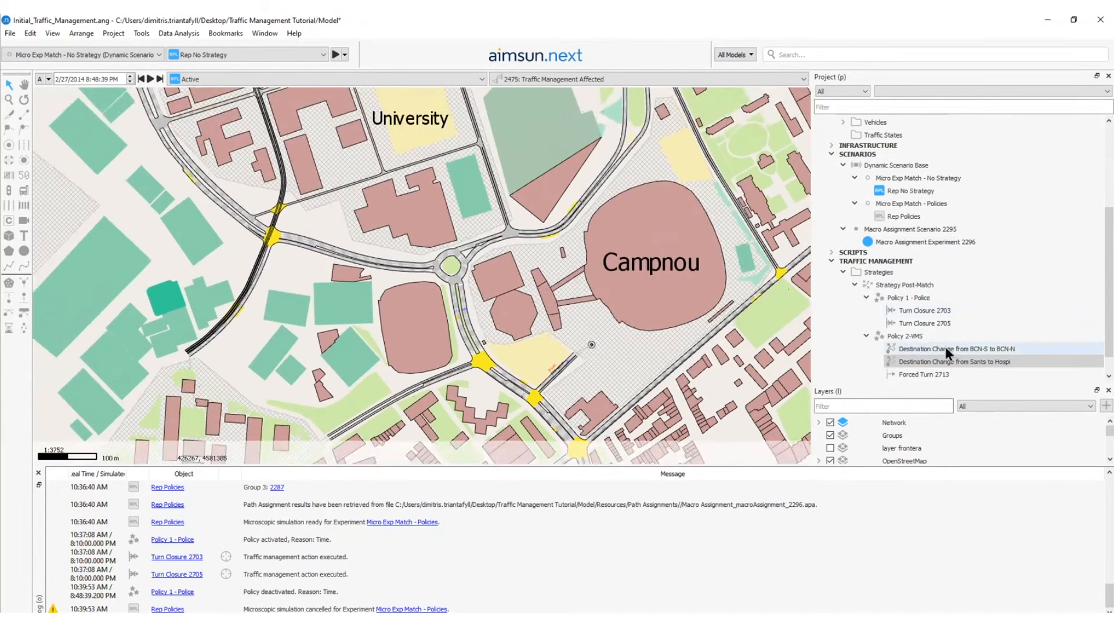
left_click(940, 373)
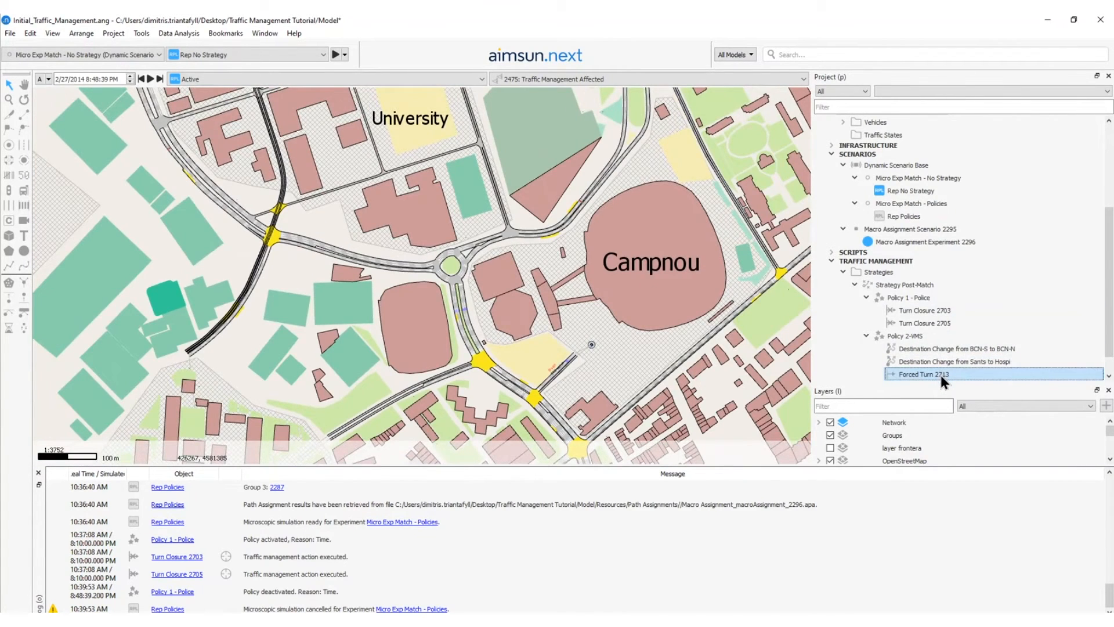
double_click(942, 372)
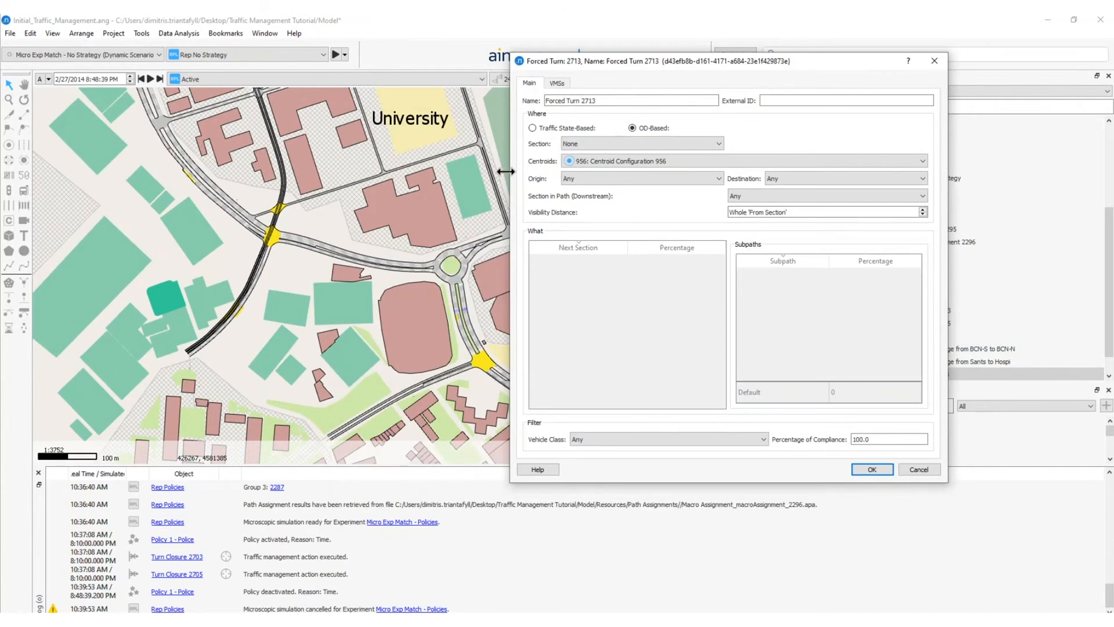
double_click(626, 102)
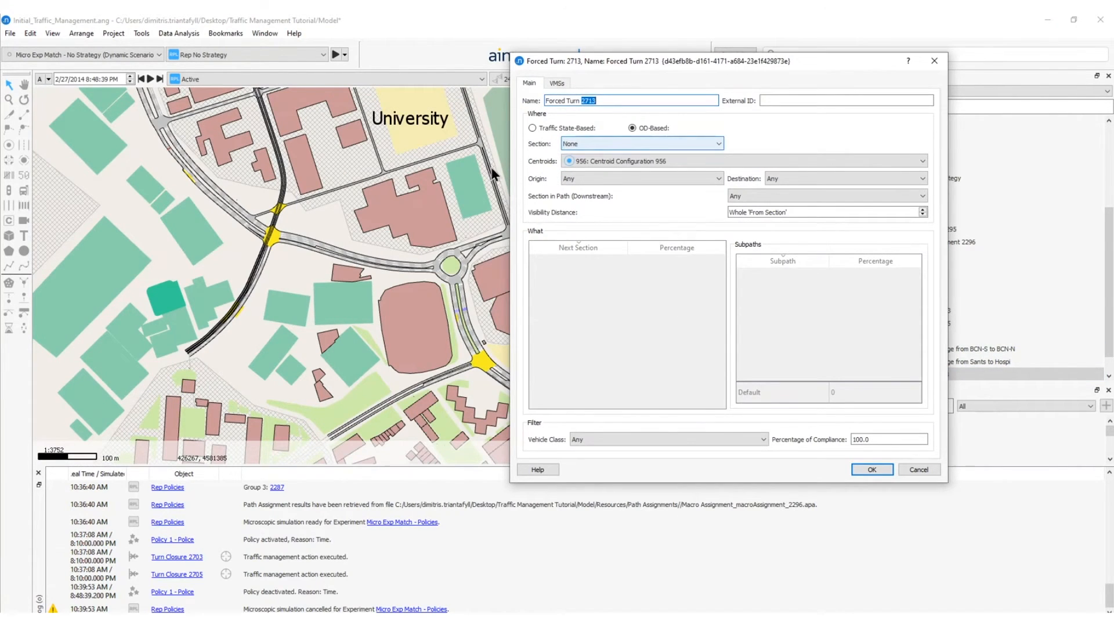
left_click(197, 184)
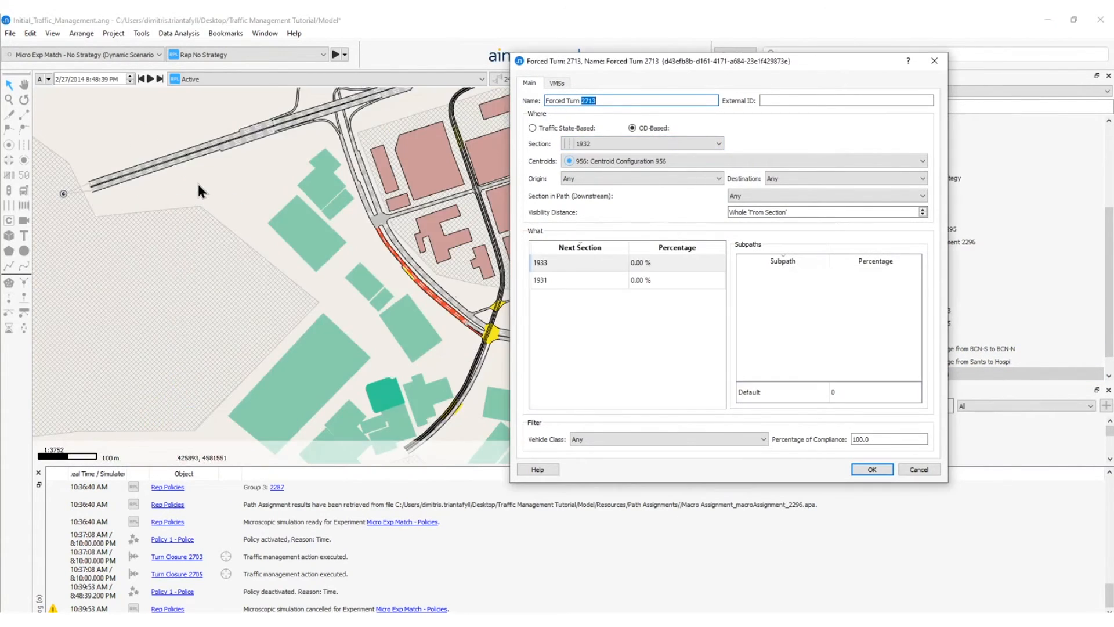
left_click_drag(470, 317, 317, 283)
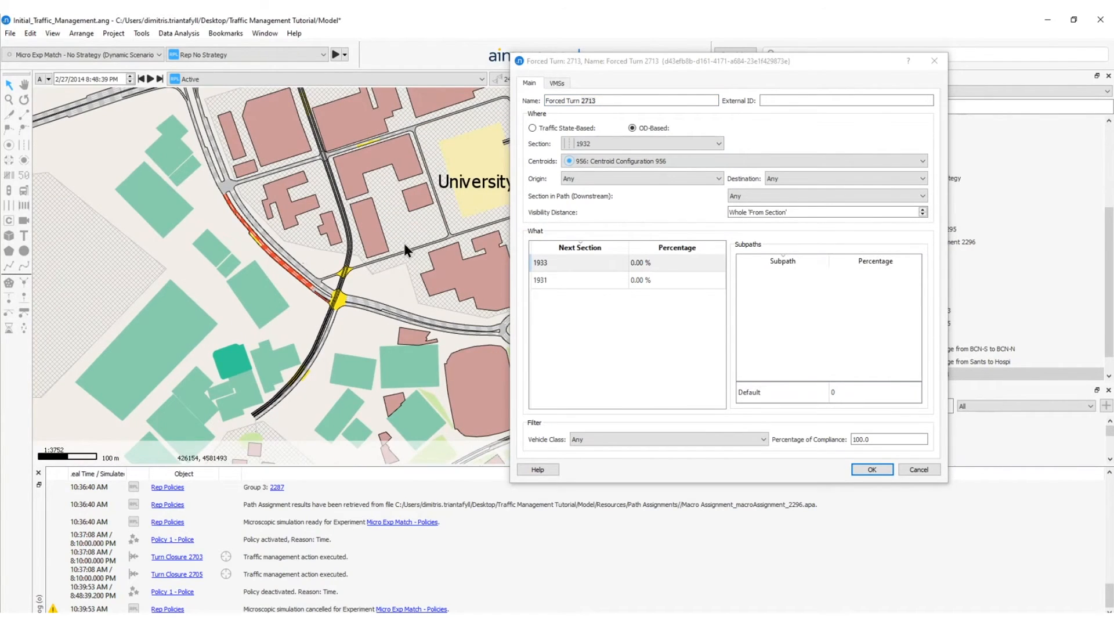
Apply the forced turn to trips bound for Sants and send 100 percent of them to next section 1933.
left_click(778, 179)
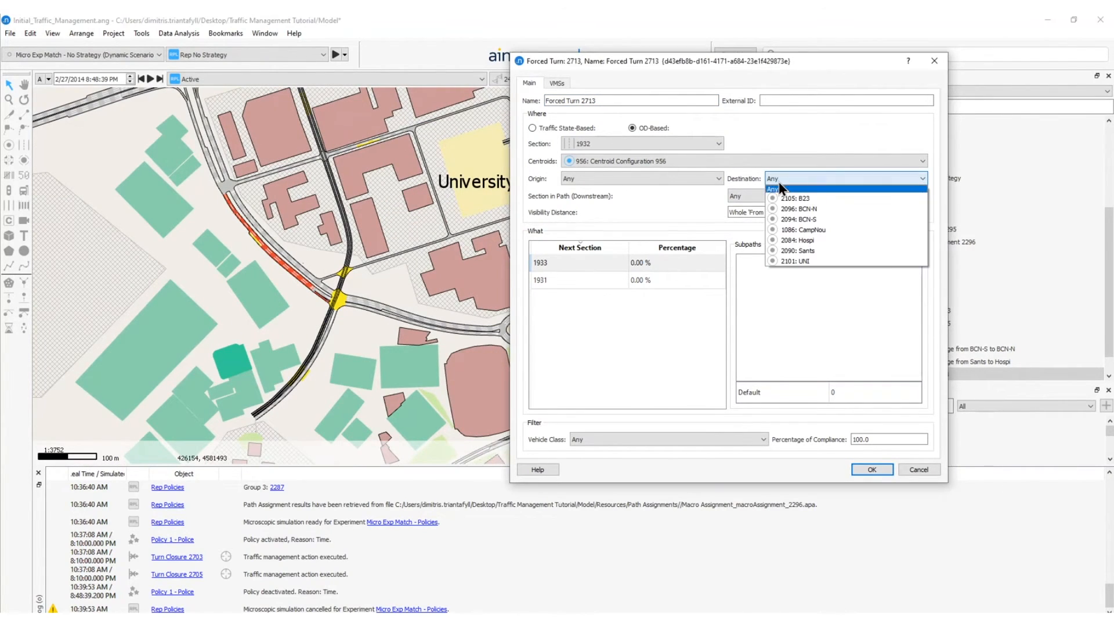
left_click(798, 250)
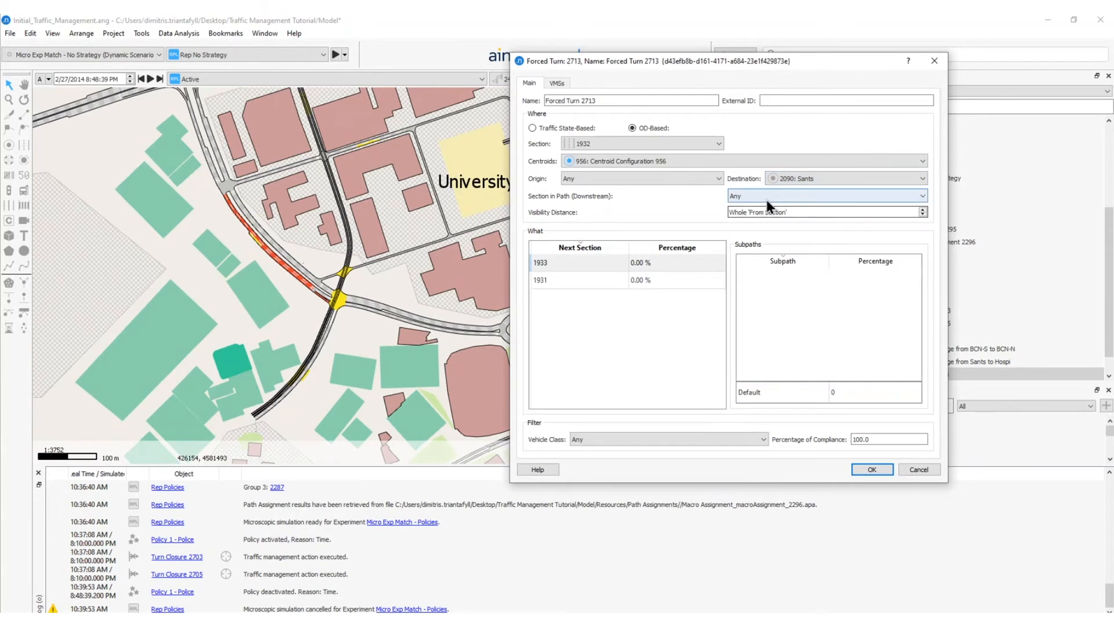
left_click(719, 262)
double_click(682, 266)
type("100")
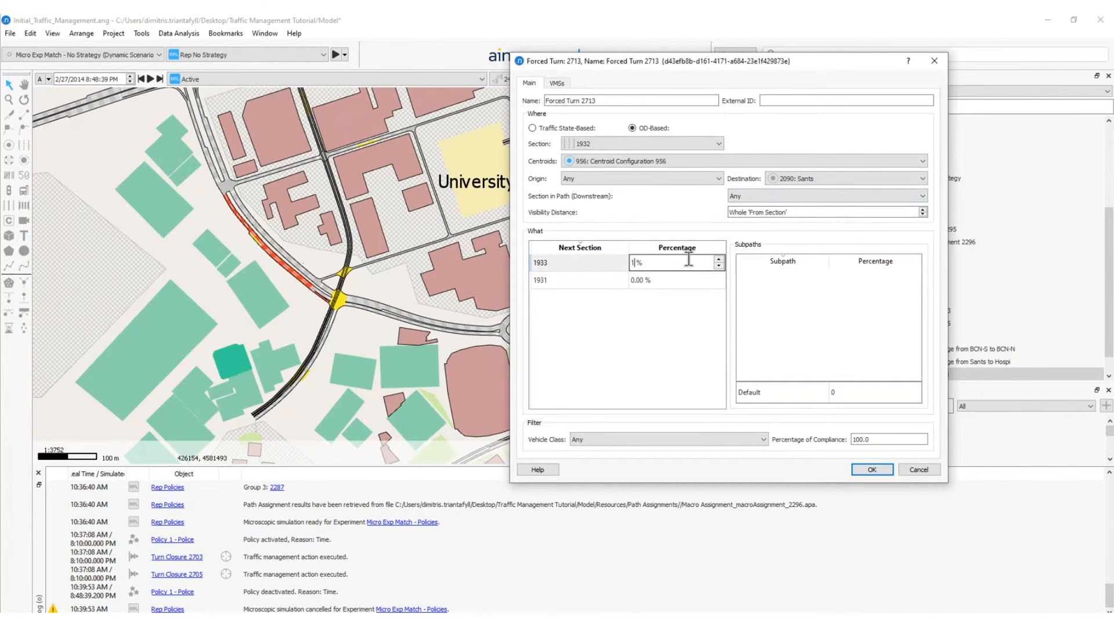
scroll(317, 308, "up", 2)
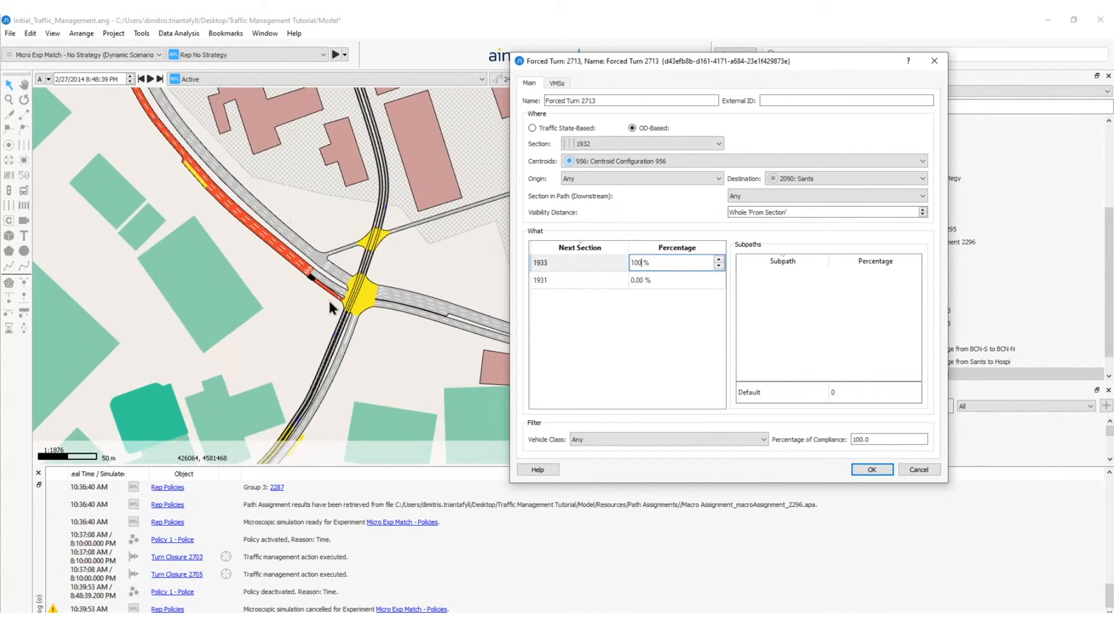
left_click(540, 267)
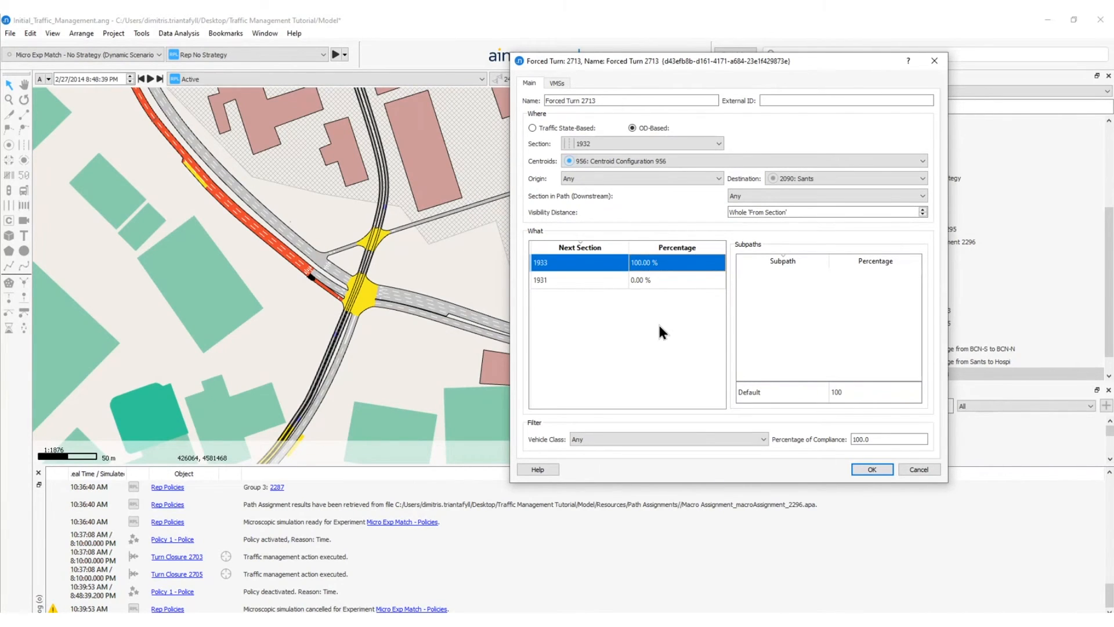
Set the forced turn's visibility distance to 200 m and save the action.
left_click(825, 210)
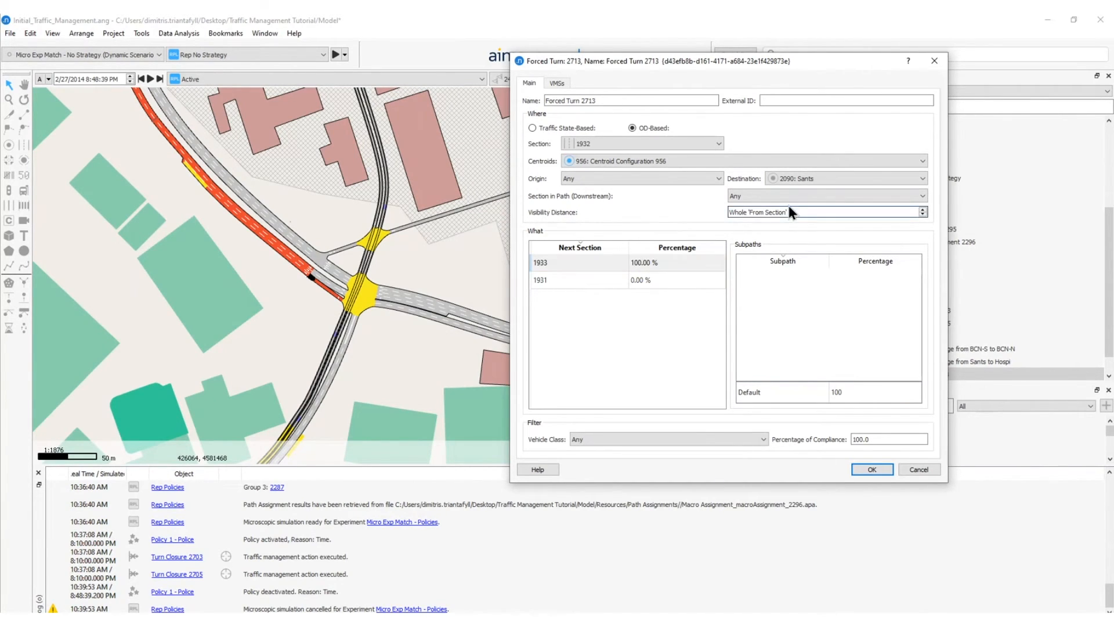
double_click(762, 213)
left_click_drag(761, 213, 714, 209)
type("200")
key("Tab")
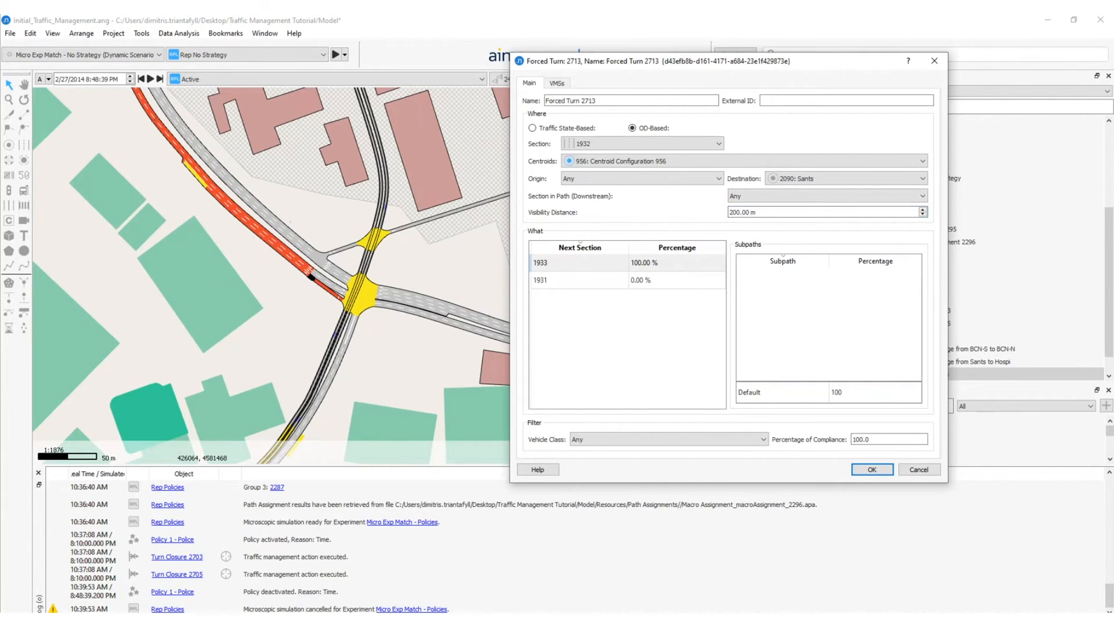
left_click(871, 469)
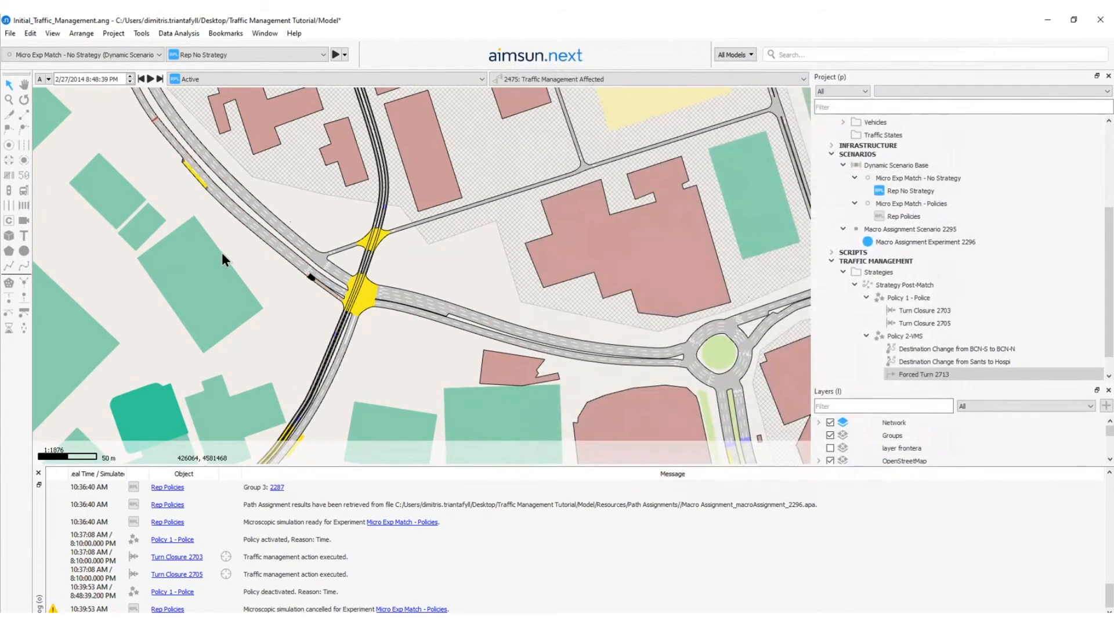
Examine the tram crossing and the Sants and Hospi centroids on the map, ending with the whole network.
left_click_drag(216, 227, 305, 278)
scroll(305, 278, "down", 1)
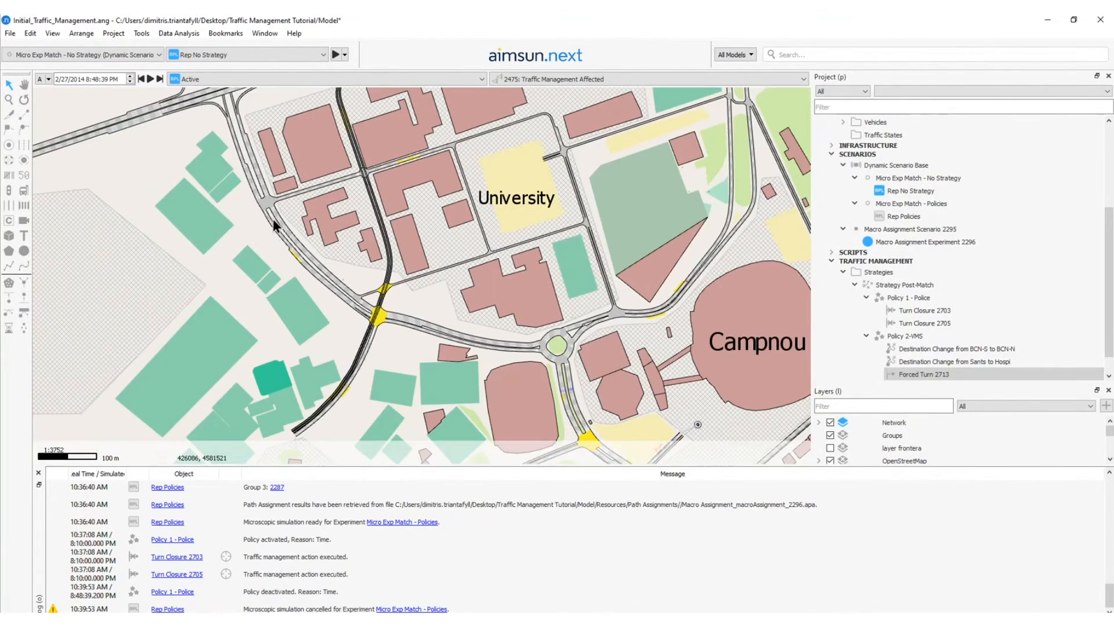
scroll(328, 307, "down", 1)
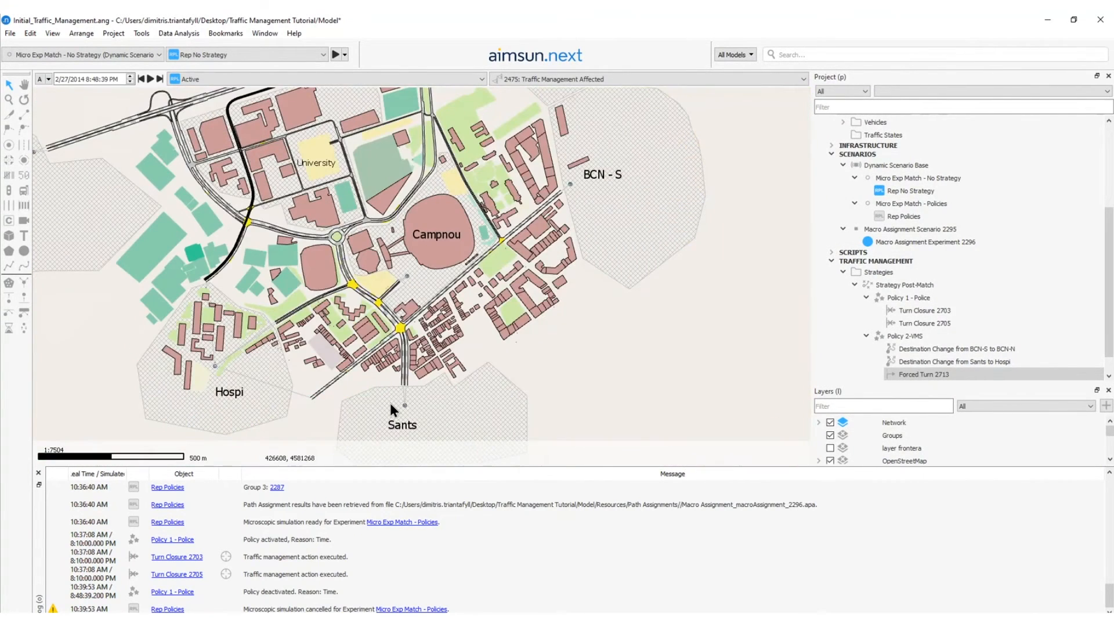
mouse_move(392, 410)
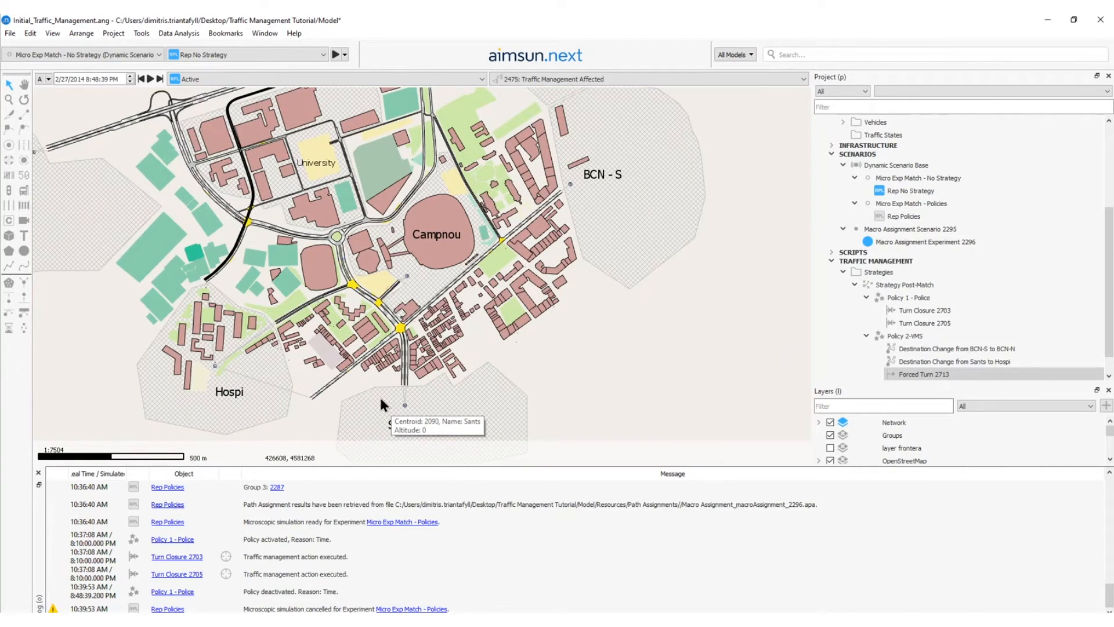
mouse_move(234, 364)
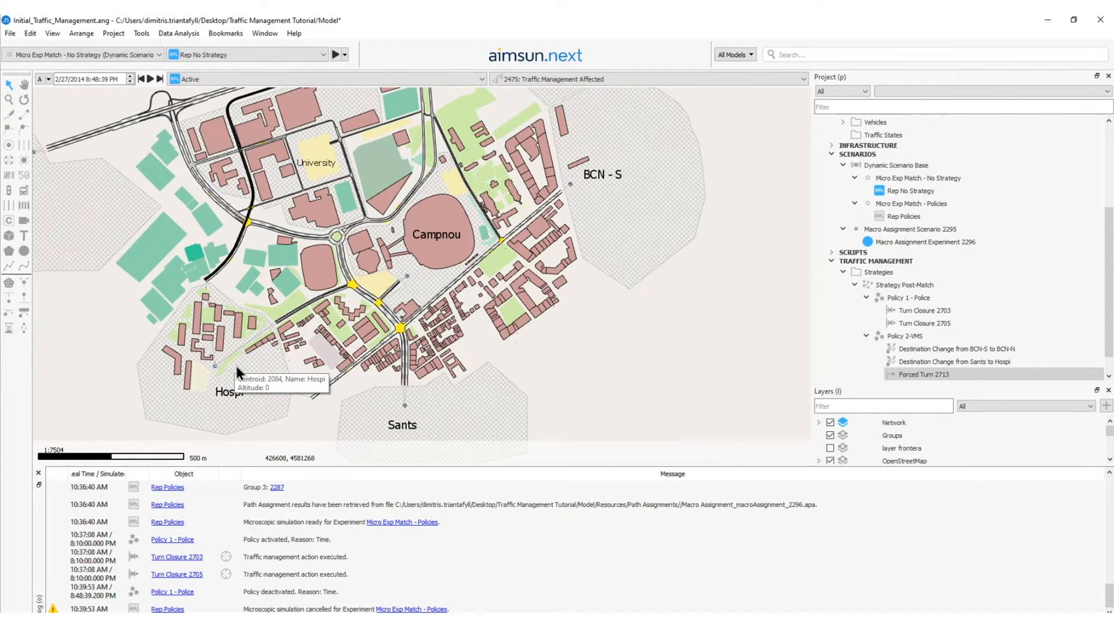
scroll(236, 365, "down", 1)
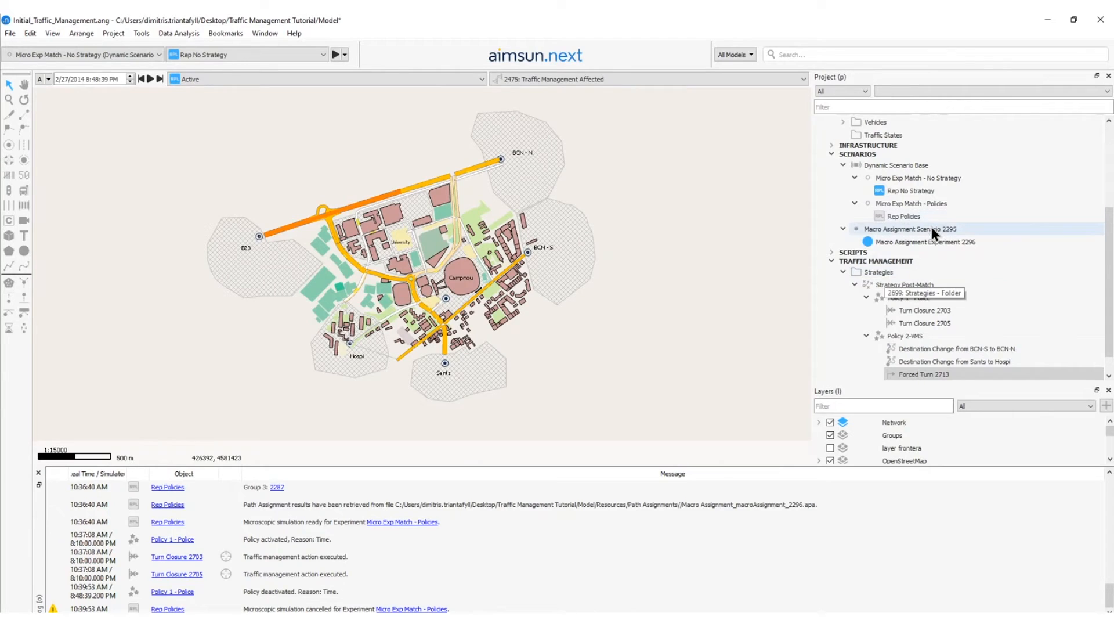
Activate Policy 2-VMS in the Micro Exp Match - Policies experiment alongside the police policy and save the experiment.
double_click(921, 203)
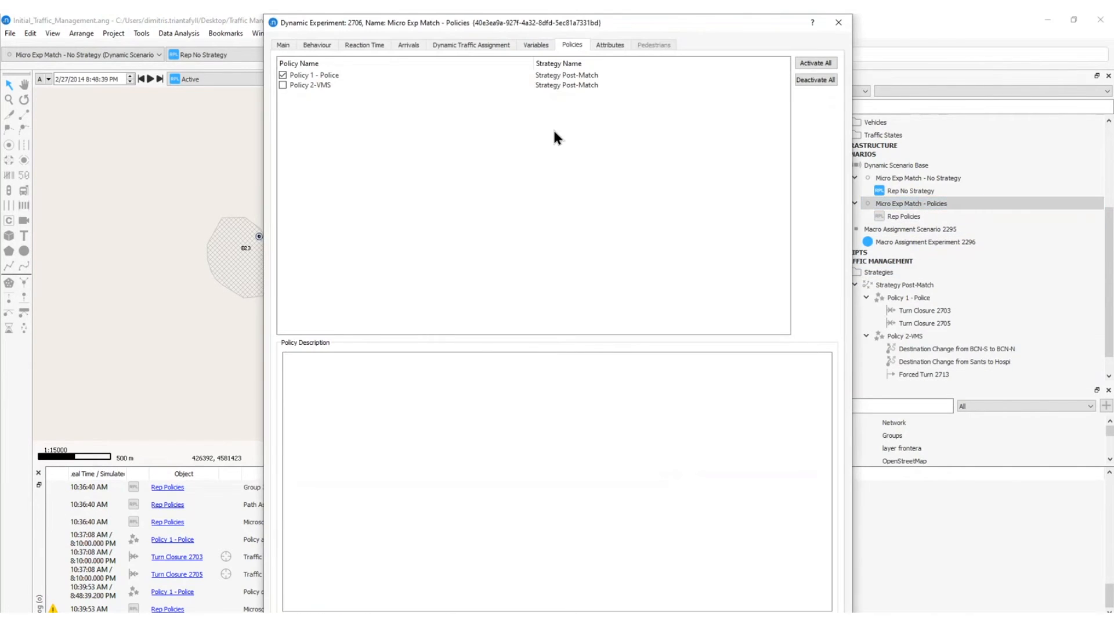
left_click(283, 86)
left_click(767, 621)
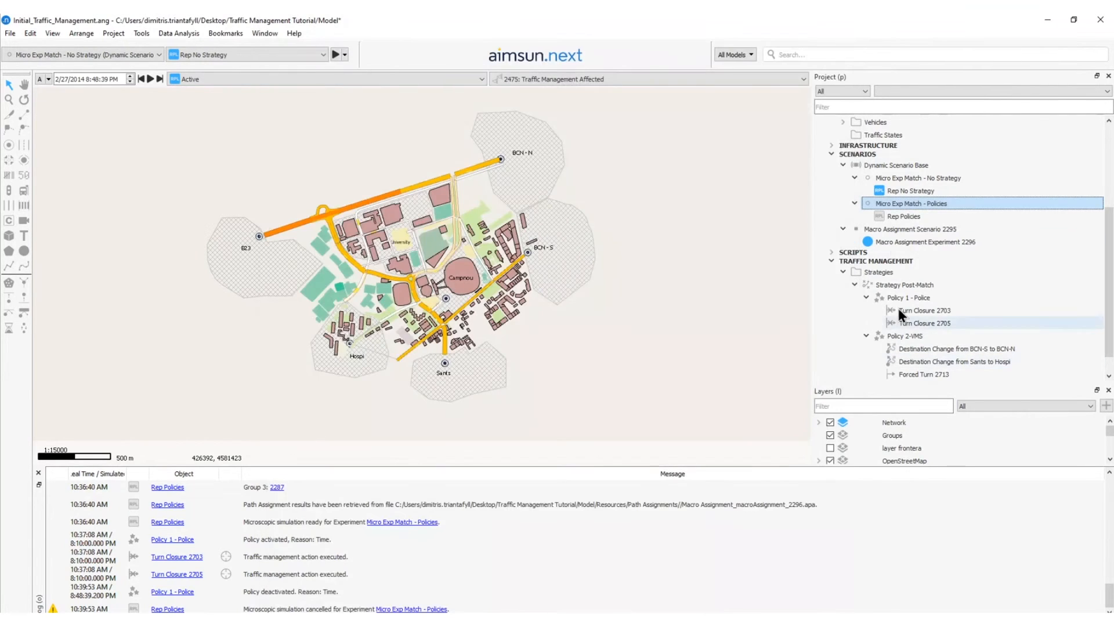
Run the Rep Policies replication through to its end and review its outputs summary.
left_click(895, 216)
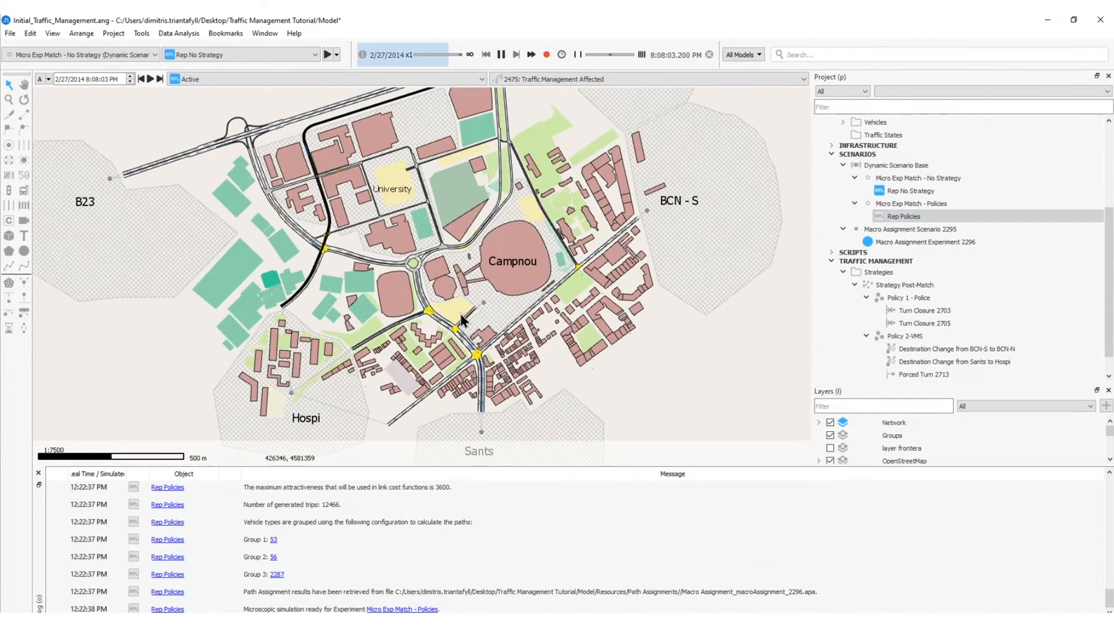
scroll(461, 313, "up", 5)
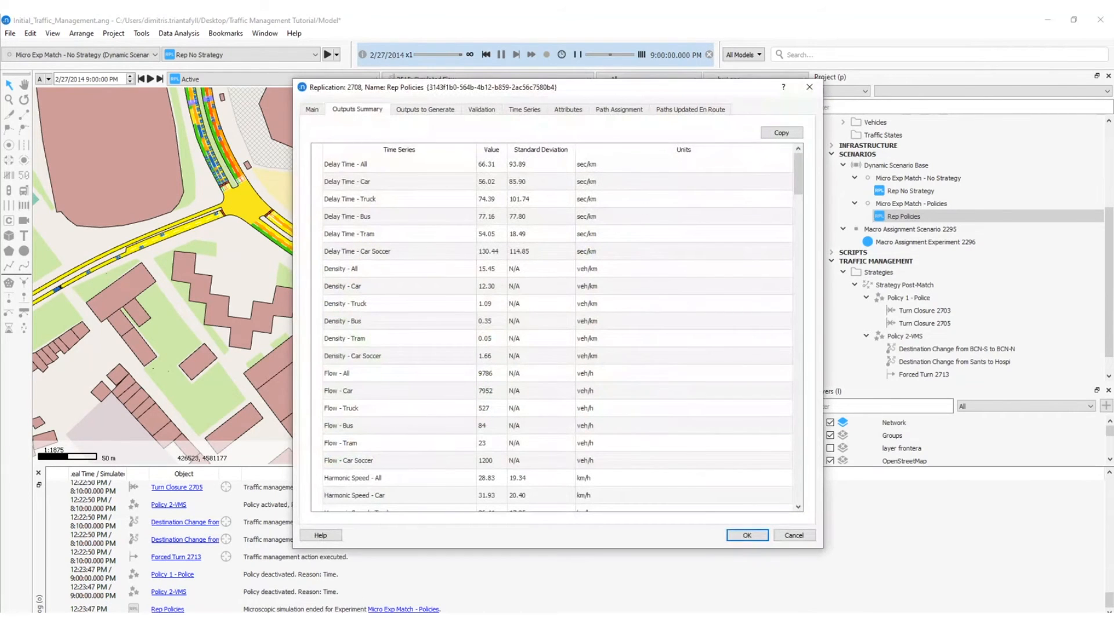
left_click(747, 535)
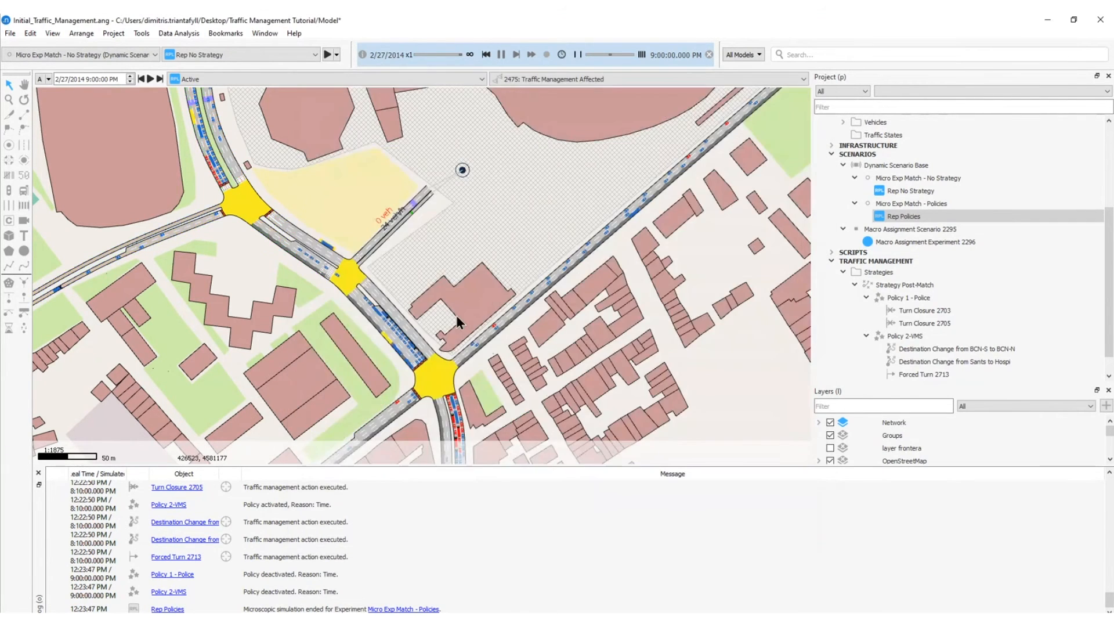
Examine the junctions around Campnou and along the northern main road on the map.
scroll(454, 314, "down", 2)
scroll(454, 314, "up", 1)
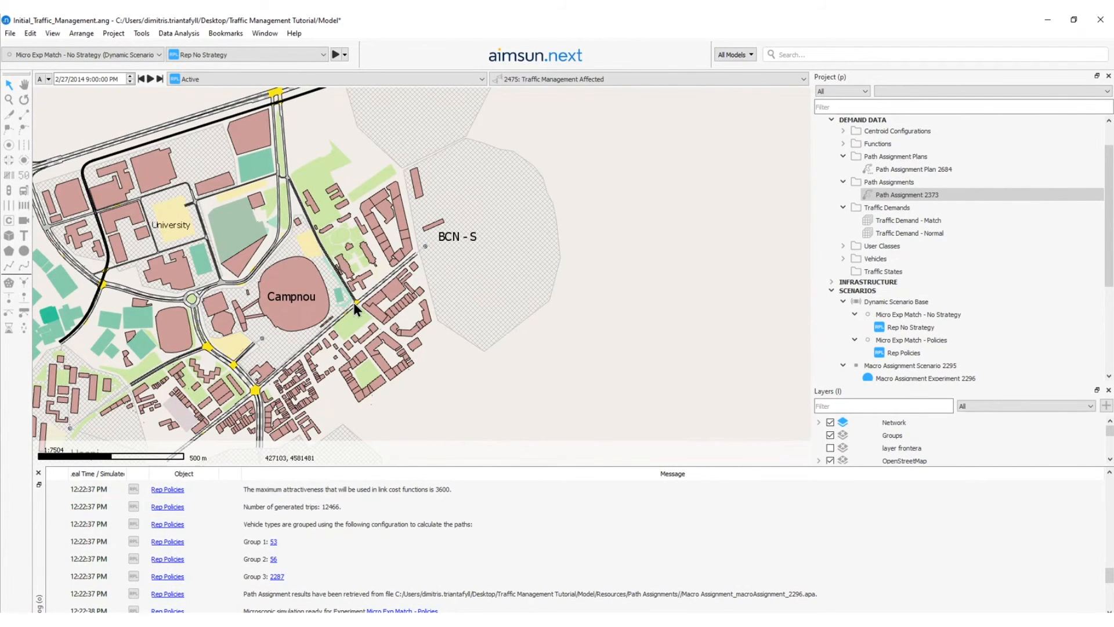
scroll(354, 302, "up", 10)
double_click(376, 326)
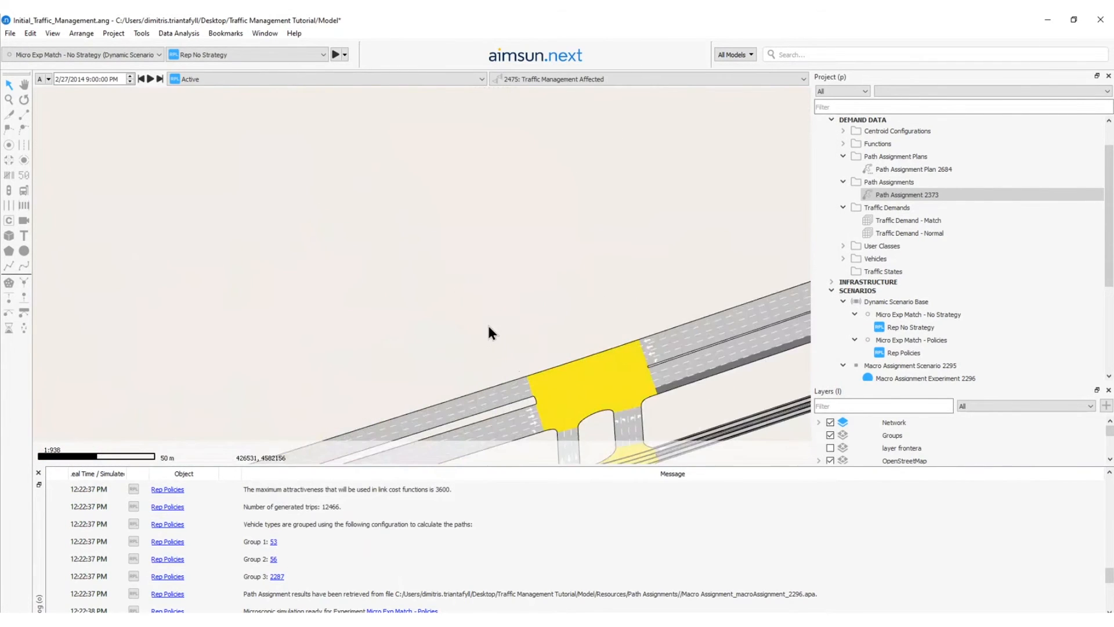
left_click_drag(490, 333, 326, 122)
double_click(457, 280)
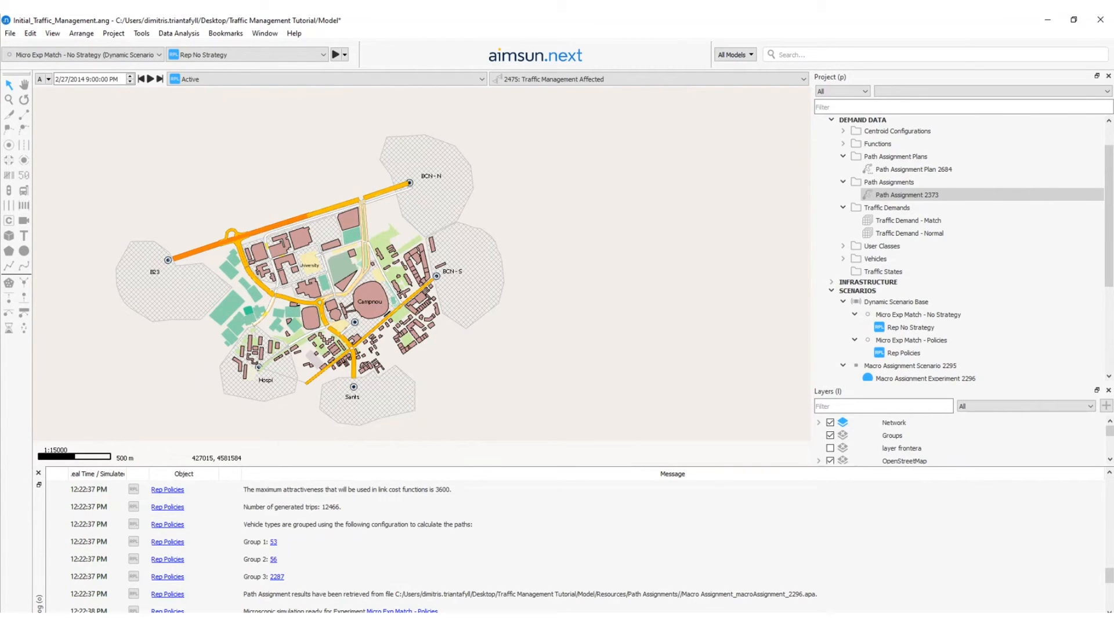
mouse_move(365, 404)
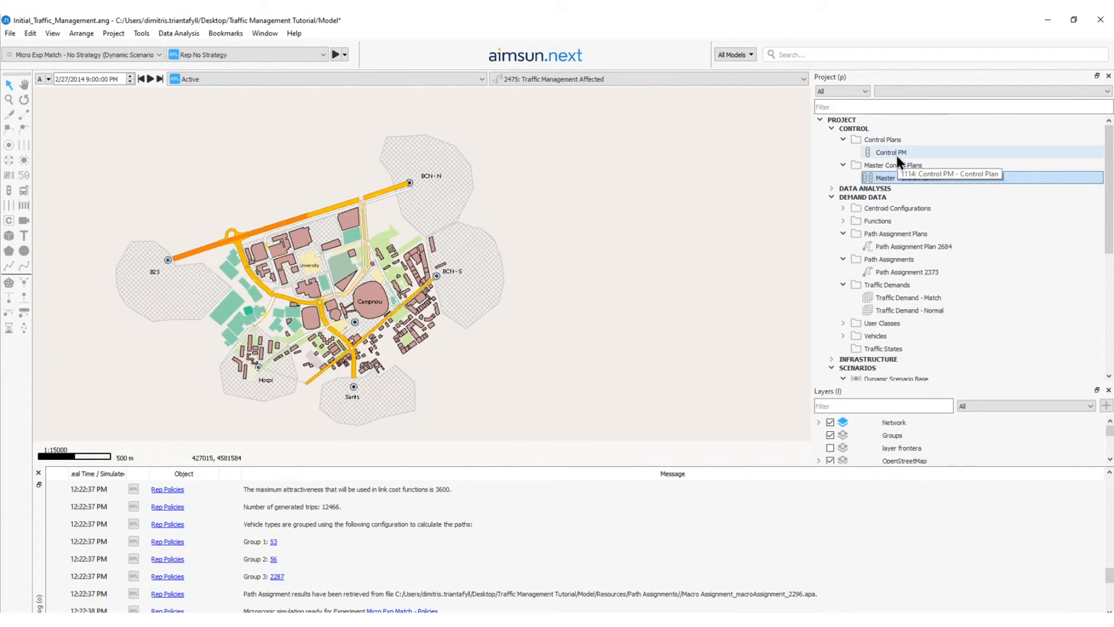
Duplicate the Control PM control plan within the Control Plans folder.
left_click(691, 158)
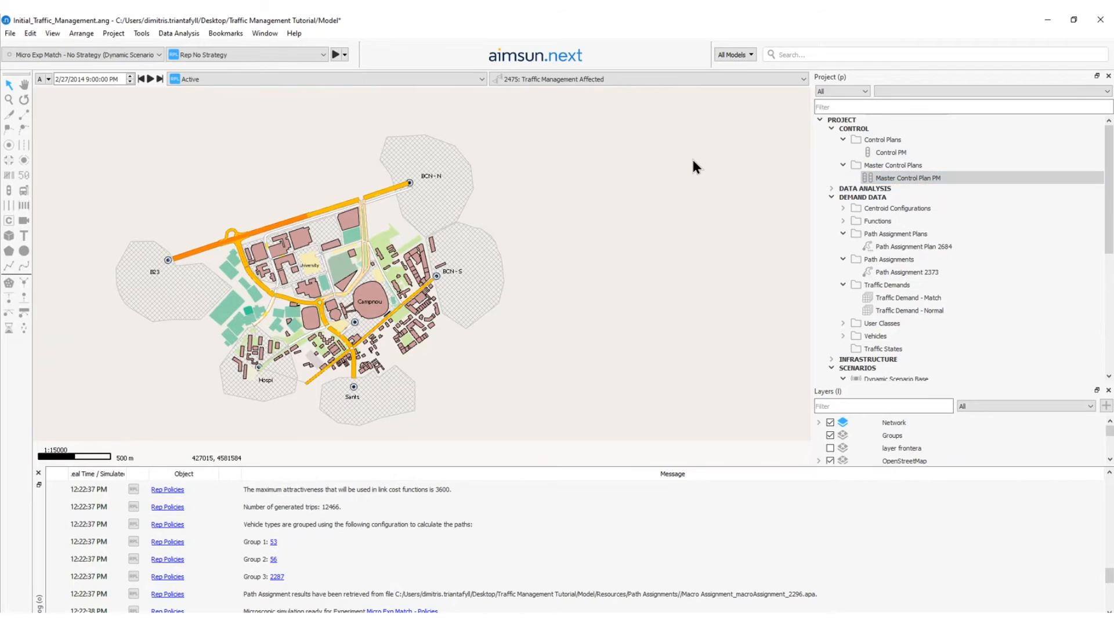
left_click(893, 152)
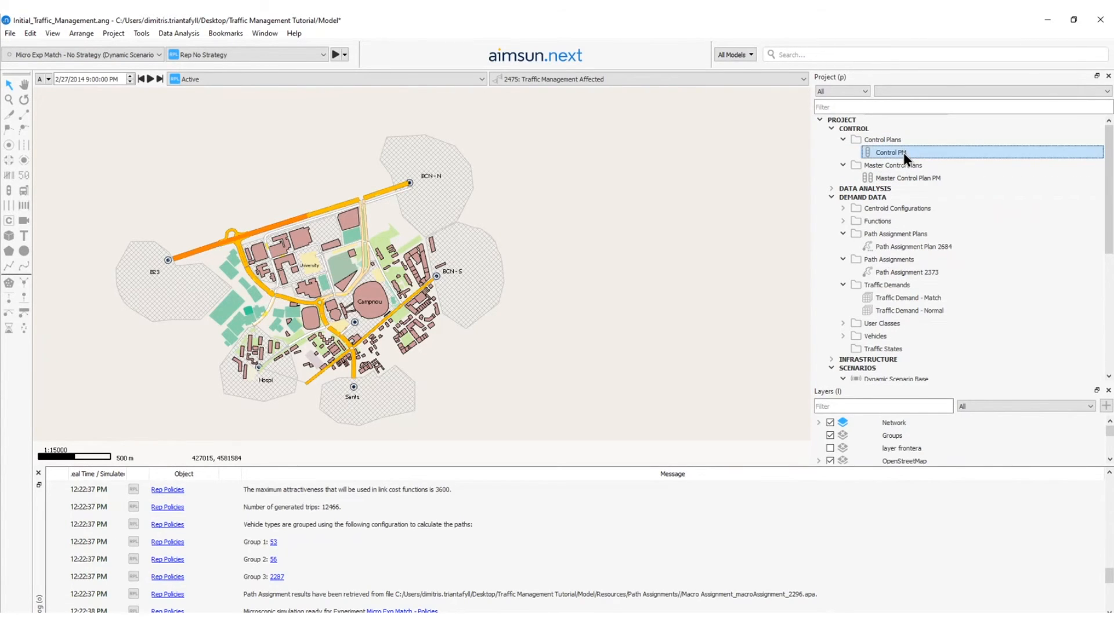
key("ctrl+c")
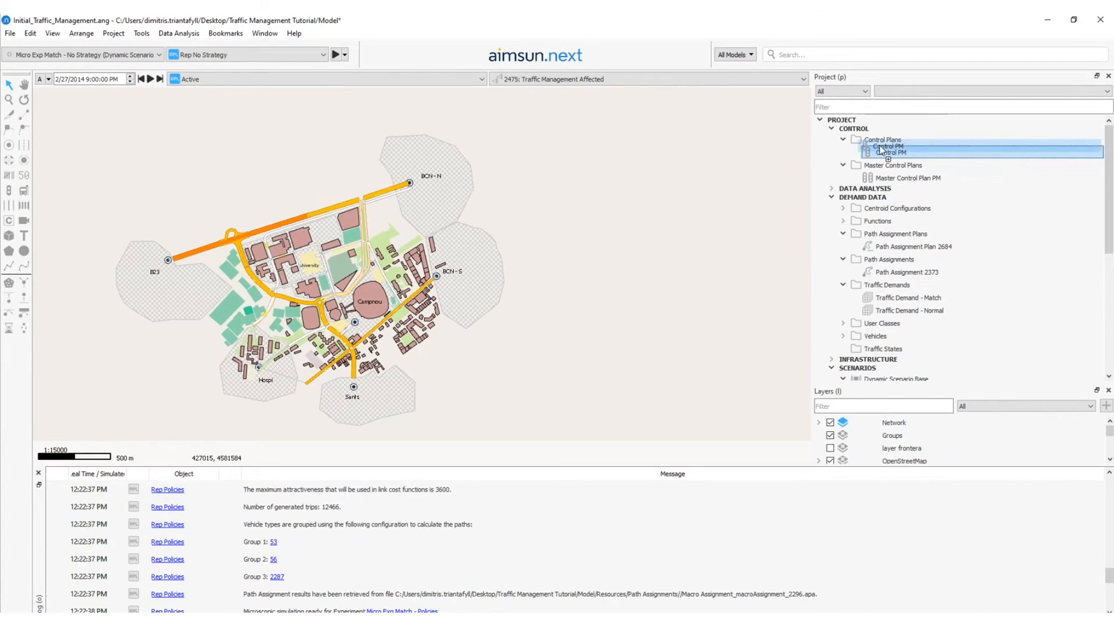
key("ctrl+v")
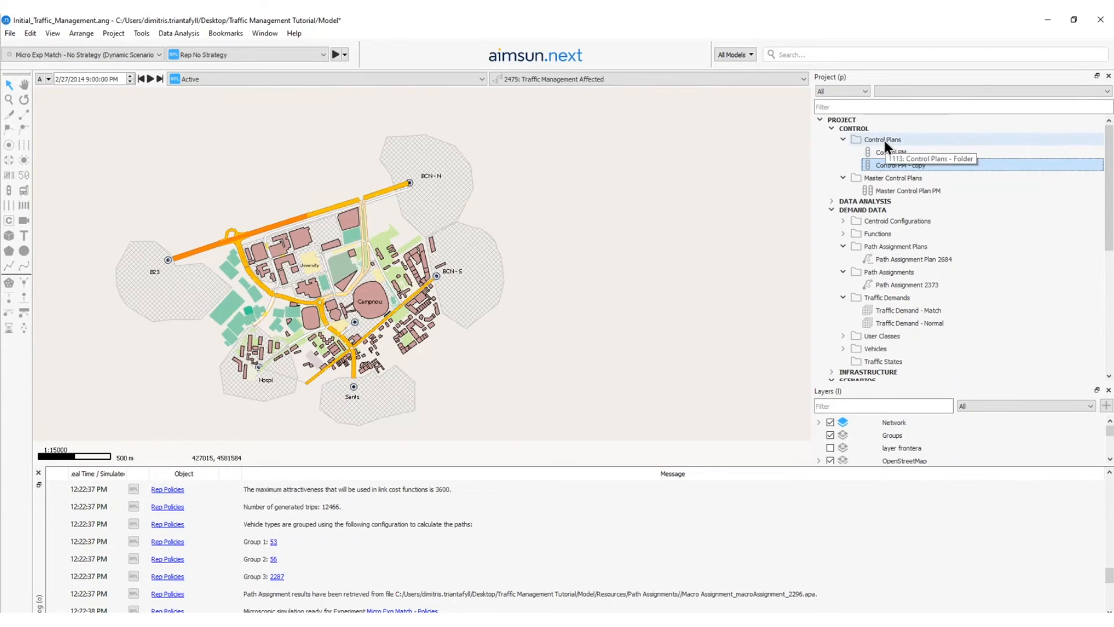
Rename the copied control plan as Control PM - strategy and save it.
double_click(924, 167)
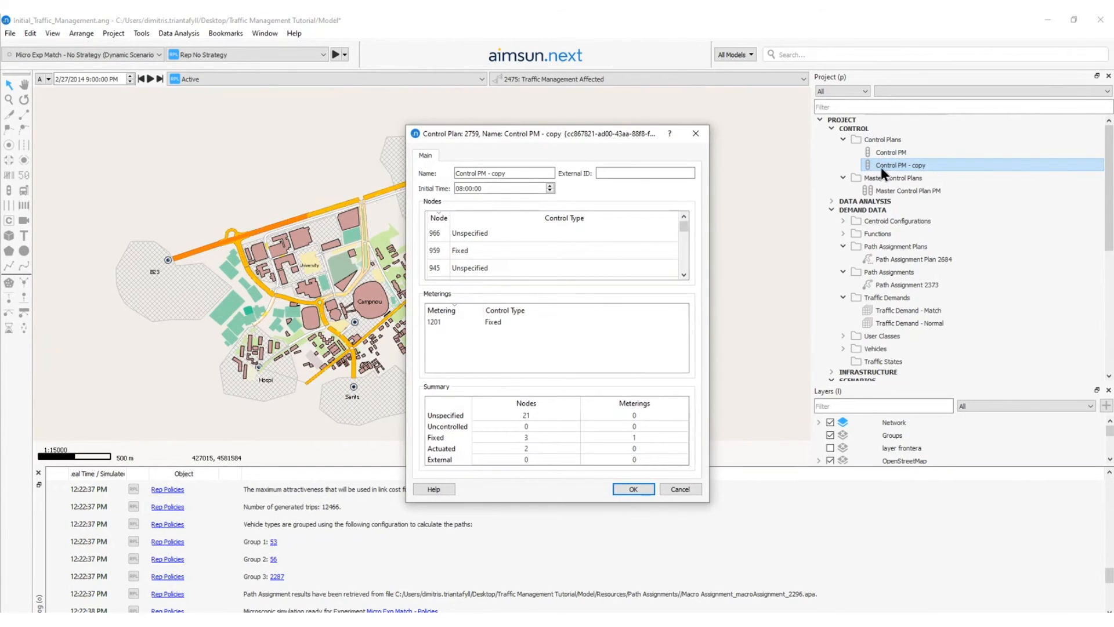
double_click(499, 172)
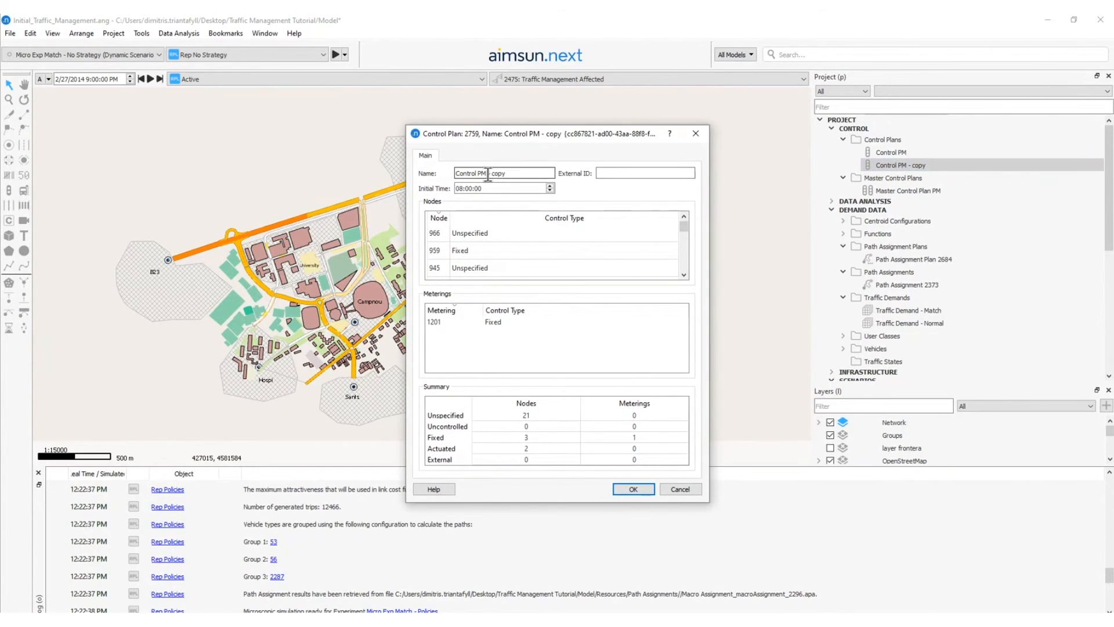
type("strategy")
key("Return")
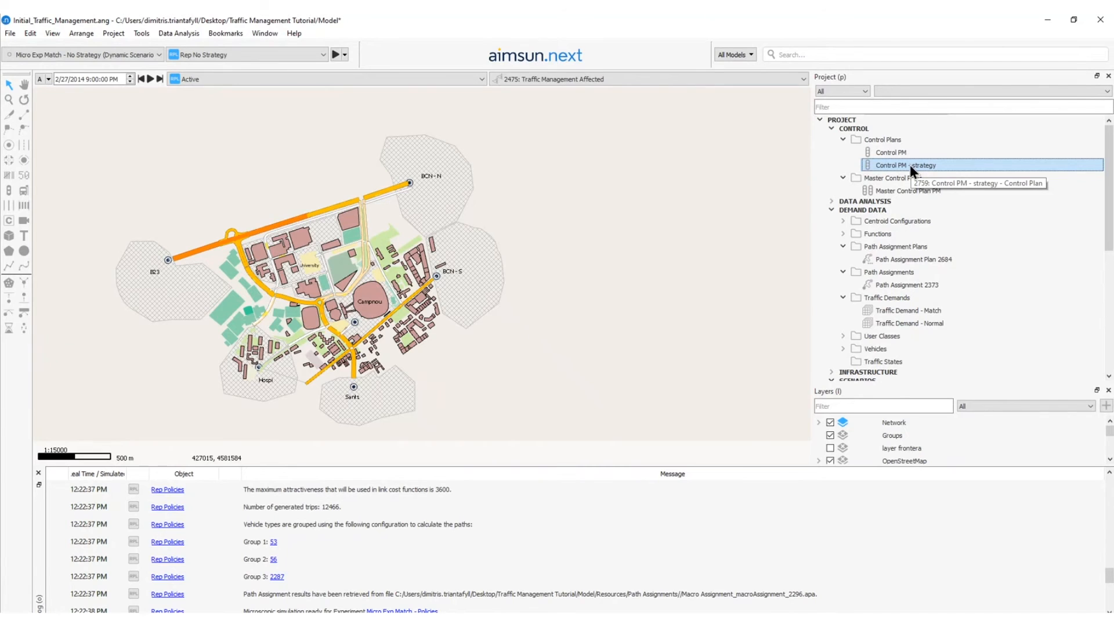
Open the Control PM - strategy plan and select node 959 in its list of nodes.
double_click(910, 164)
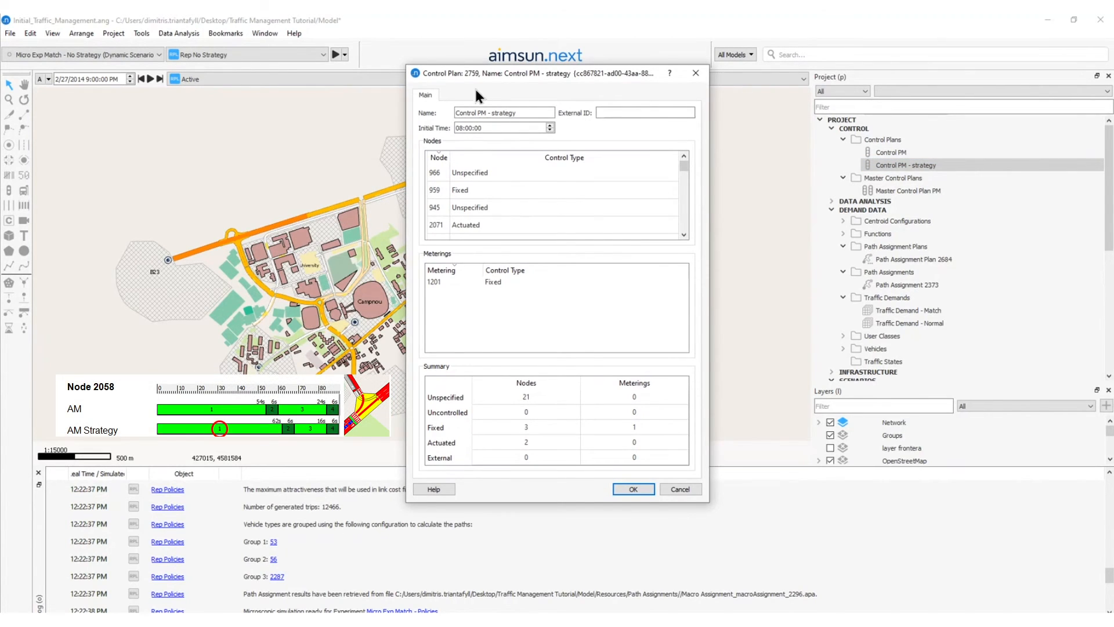
left_click_drag(481, 74, 579, 67)
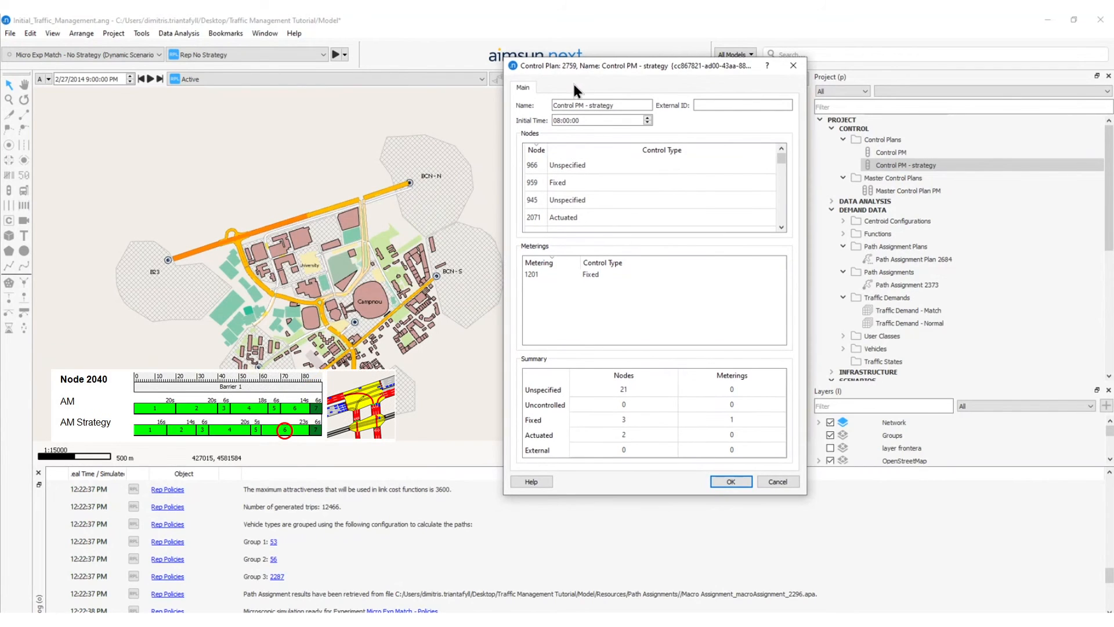
left_click(573, 105)
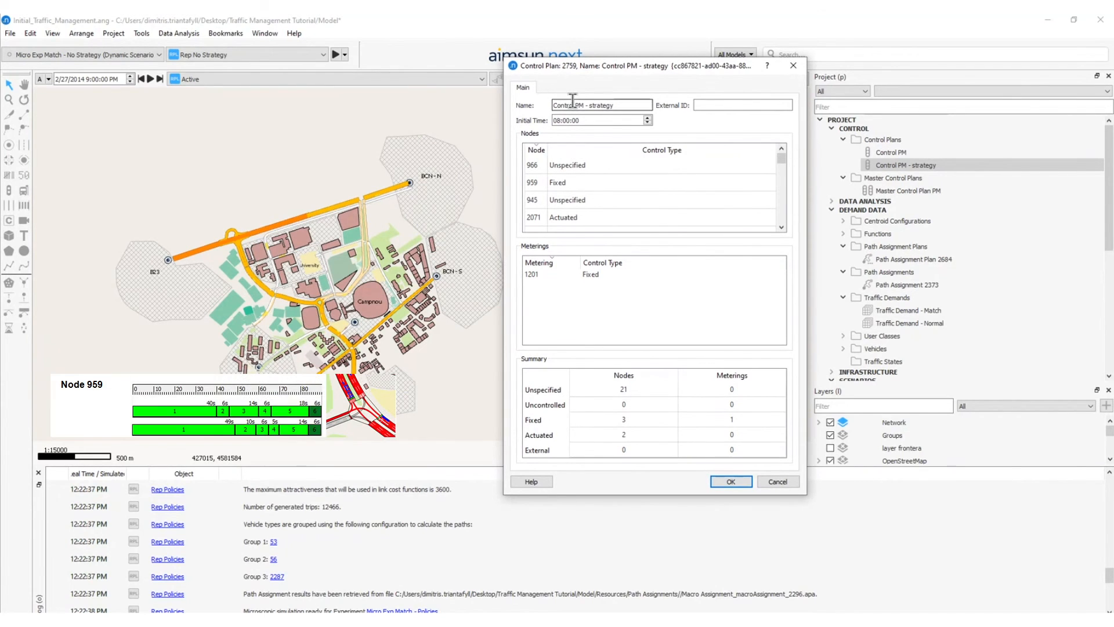
left_click(591, 177)
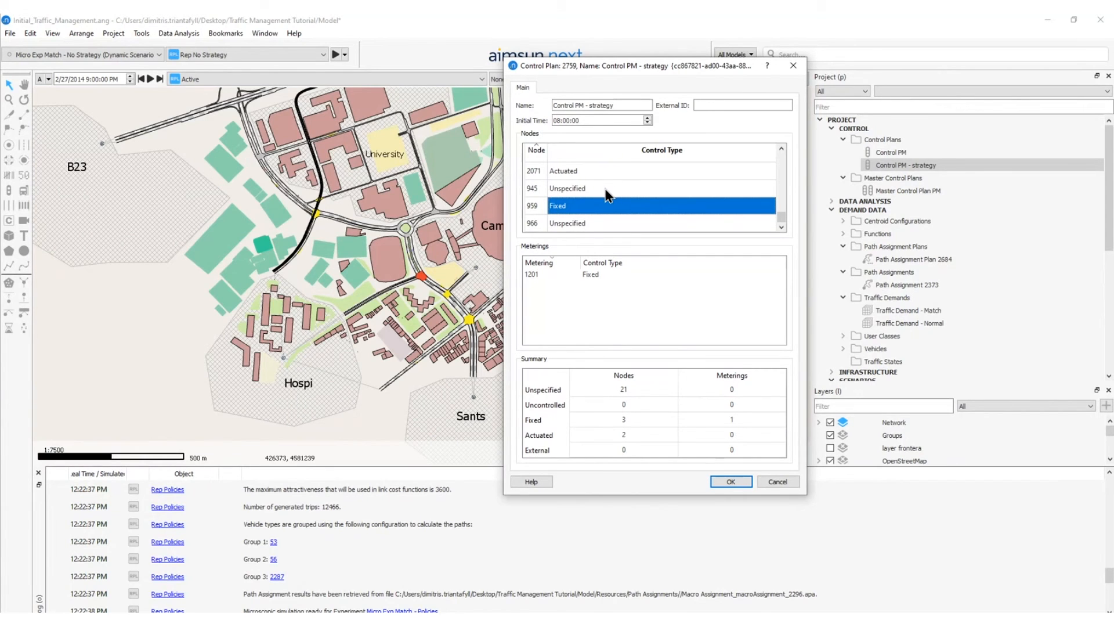
Open the signal timing of node 2062 and shorten phase 1 to 30 seconds.
double_click(606, 190)
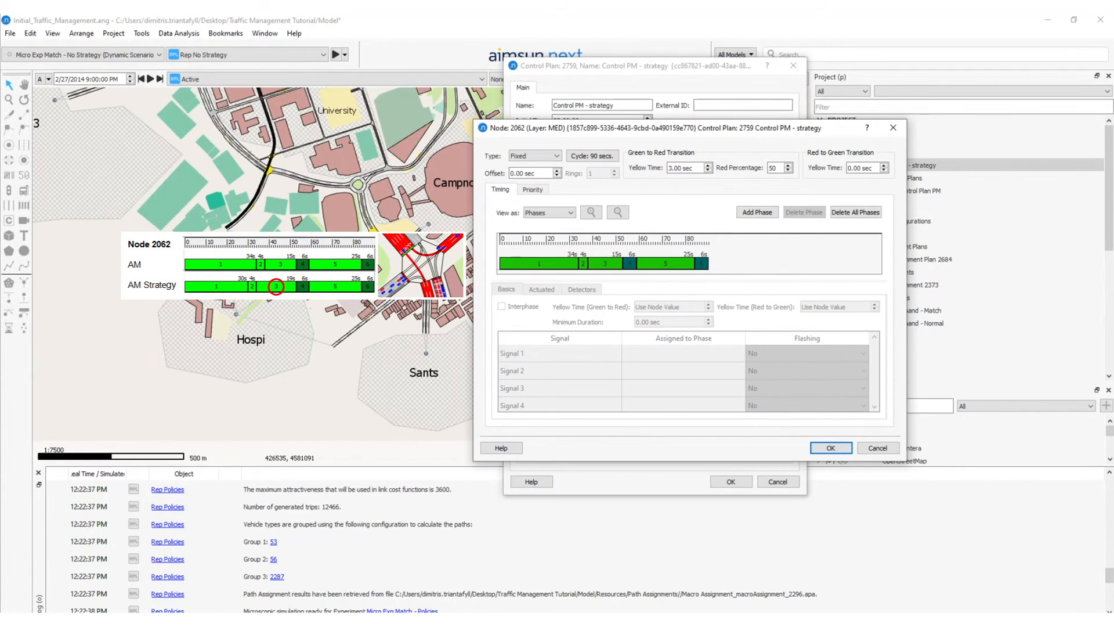
left_click_drag(631, 123, 621, 68)
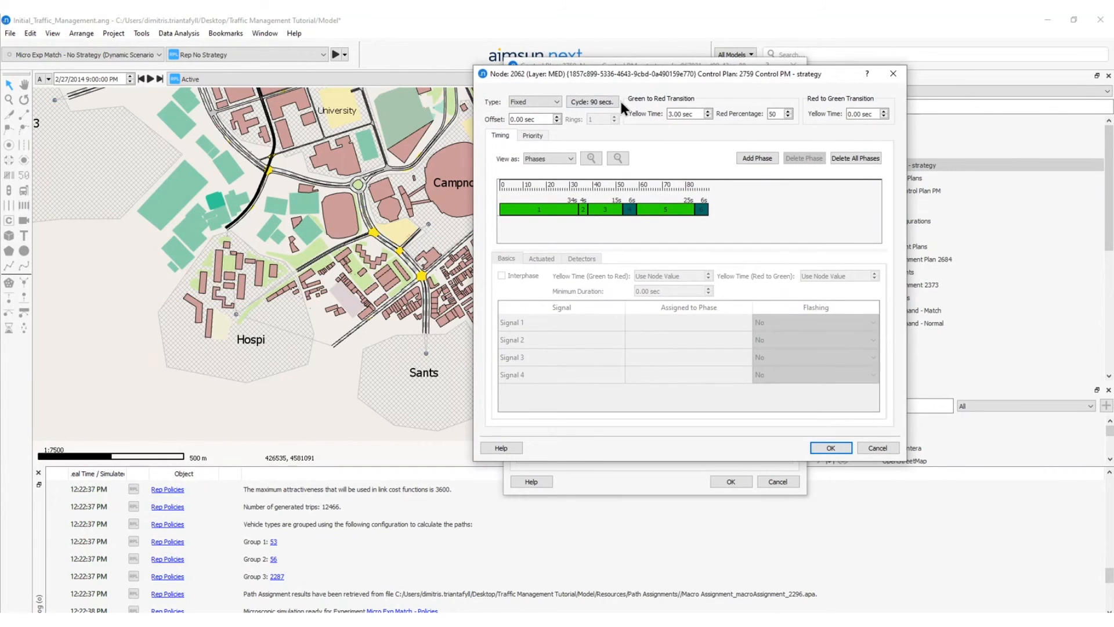
left_click(568, 211)
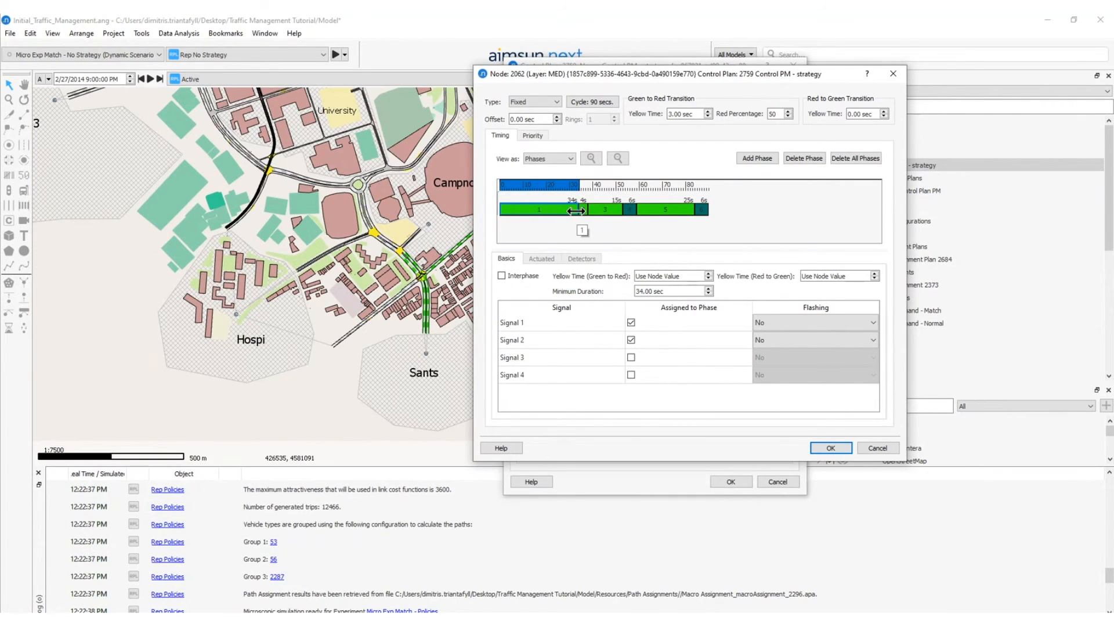
left_click_drag(577, 210, 569, 210)
Shift node 2062's phase 2 to directly follow phase 1, extend phase 3 backwards to 19 seconds and save the node's timing.
left_click(583, 210)
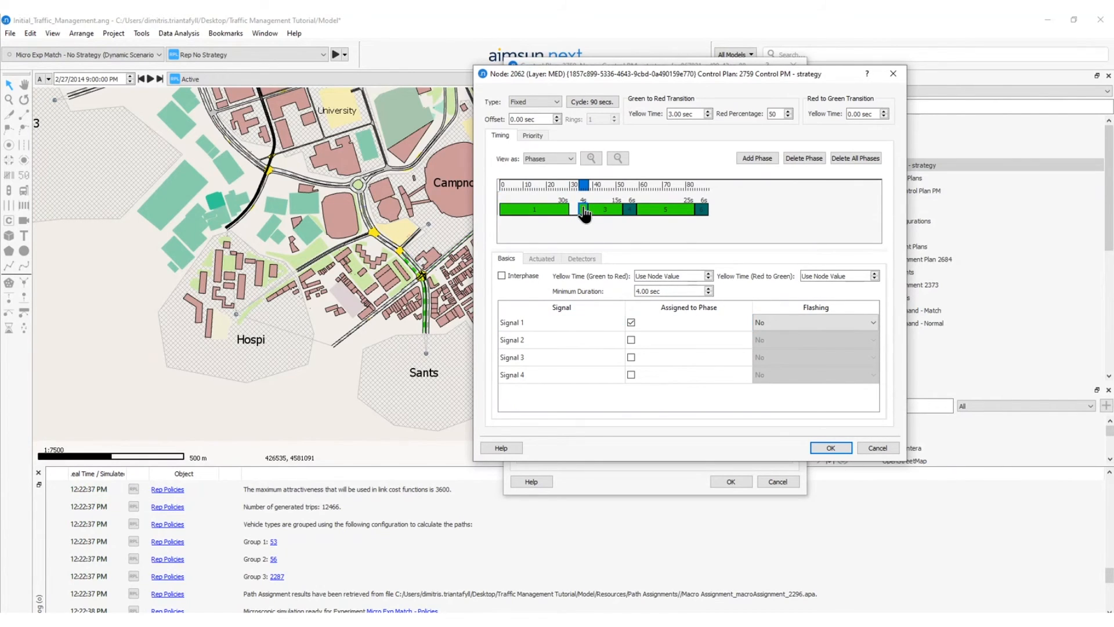
left_click(600, 213)
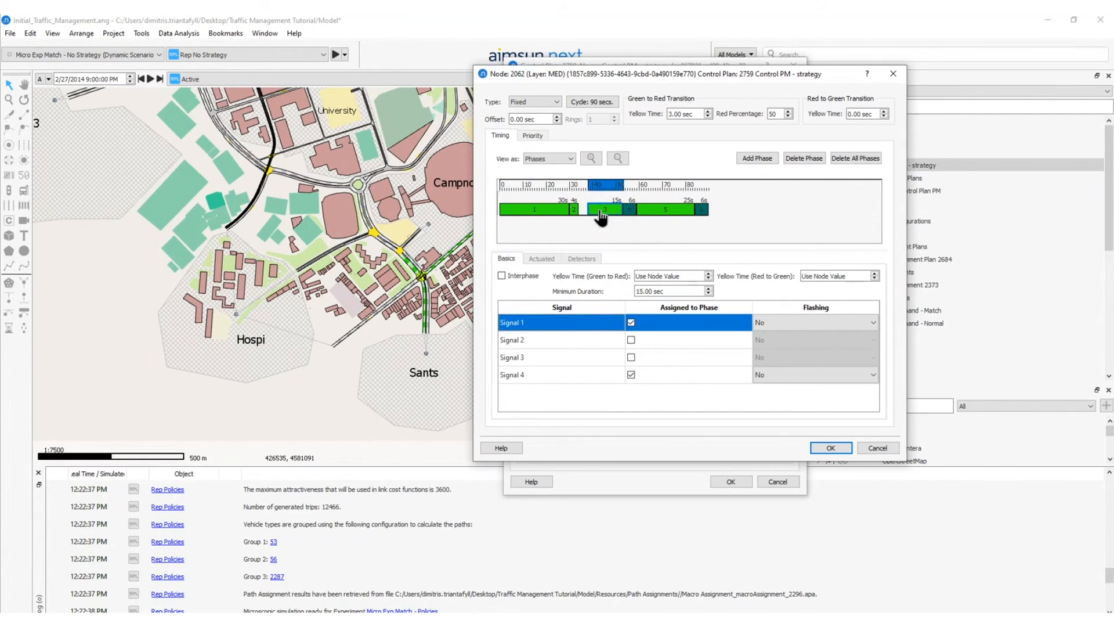
left_click_drag(601, 218, 581, 210)
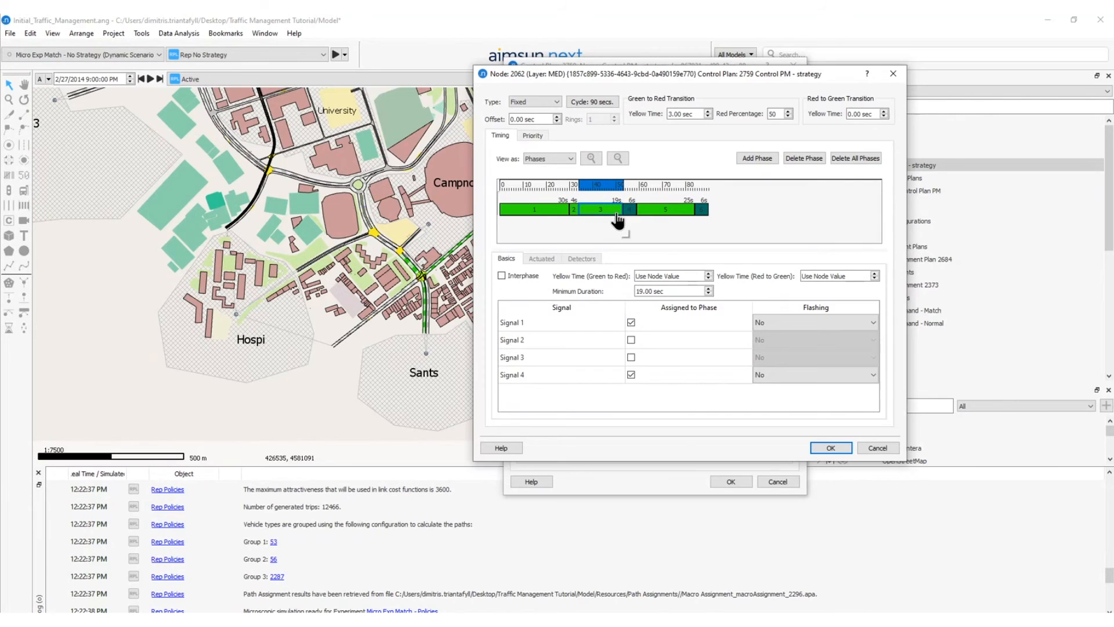
left_click(829, 449)
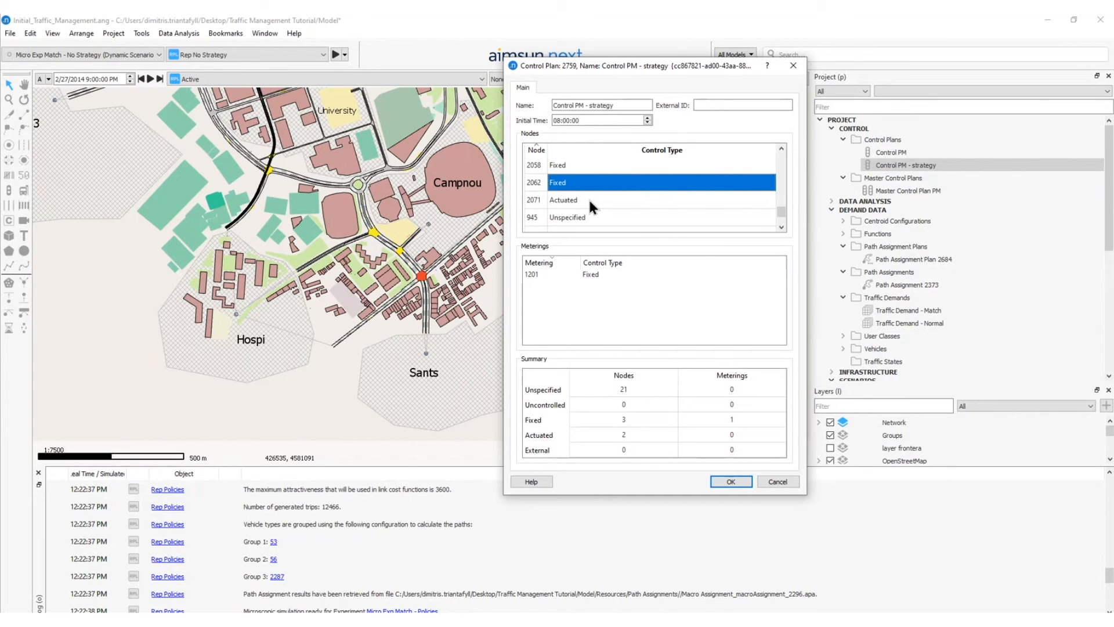
Retime node 2058 by shortening phase 3 to 16 seconds, moving interphase 2 against it and extending phase 1 to 62 seconds.
double_click(589, 165)
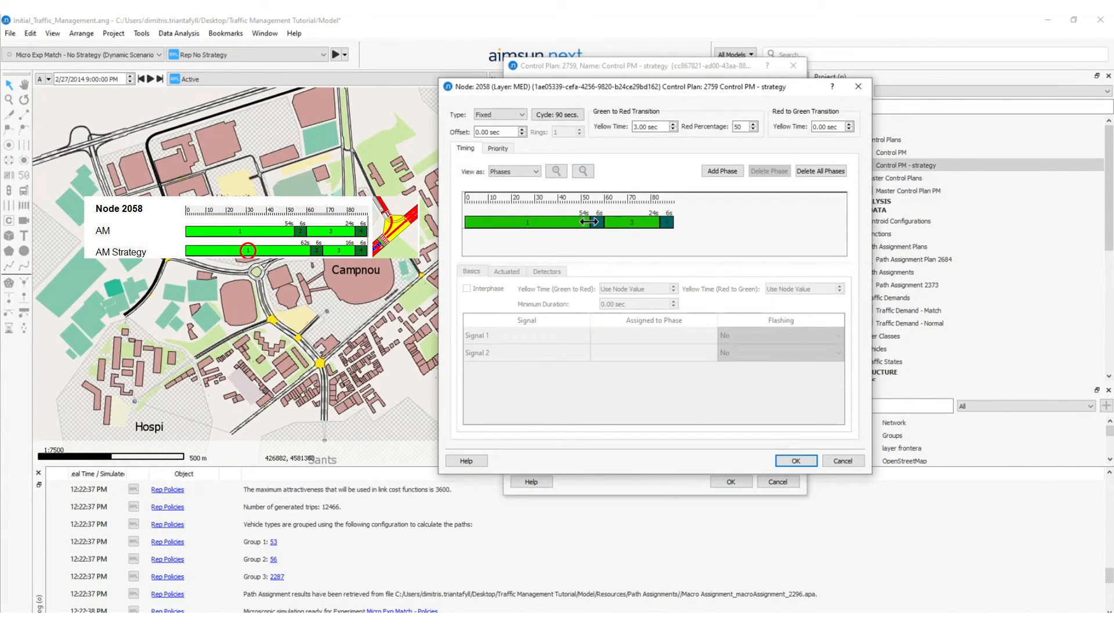
left_click(619, 226)
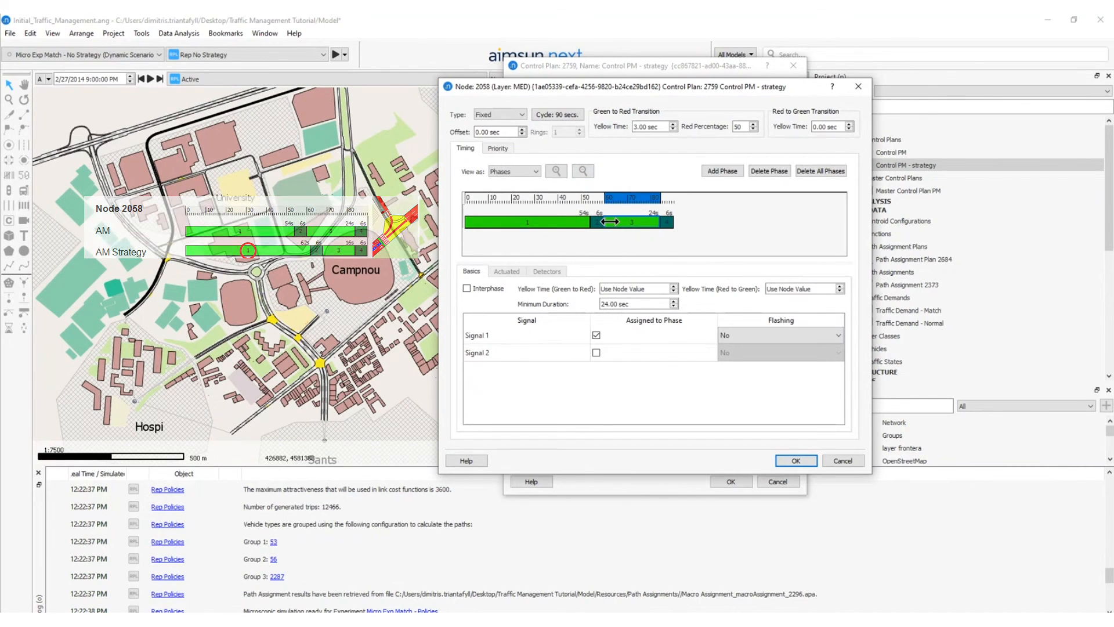
mouse_move(609, 221)
left_mouse_down()
mouse_move(625, 222)
mouse_move(617, 225)
left_mouse_up()
left_click(604, 224)
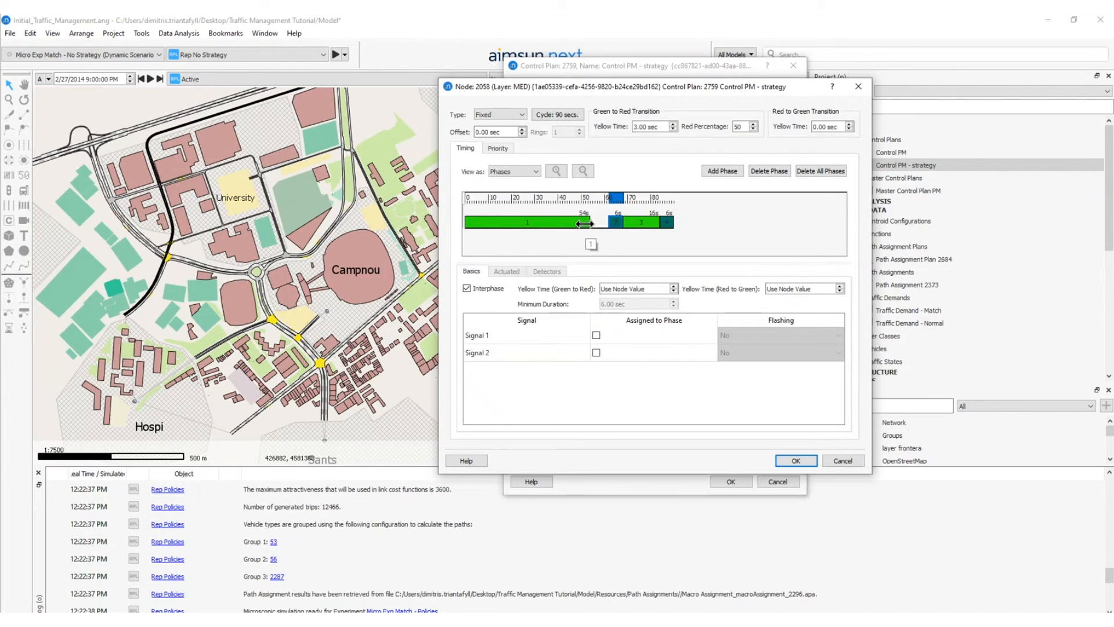
left_click_drag(584, 224, 608, 224)
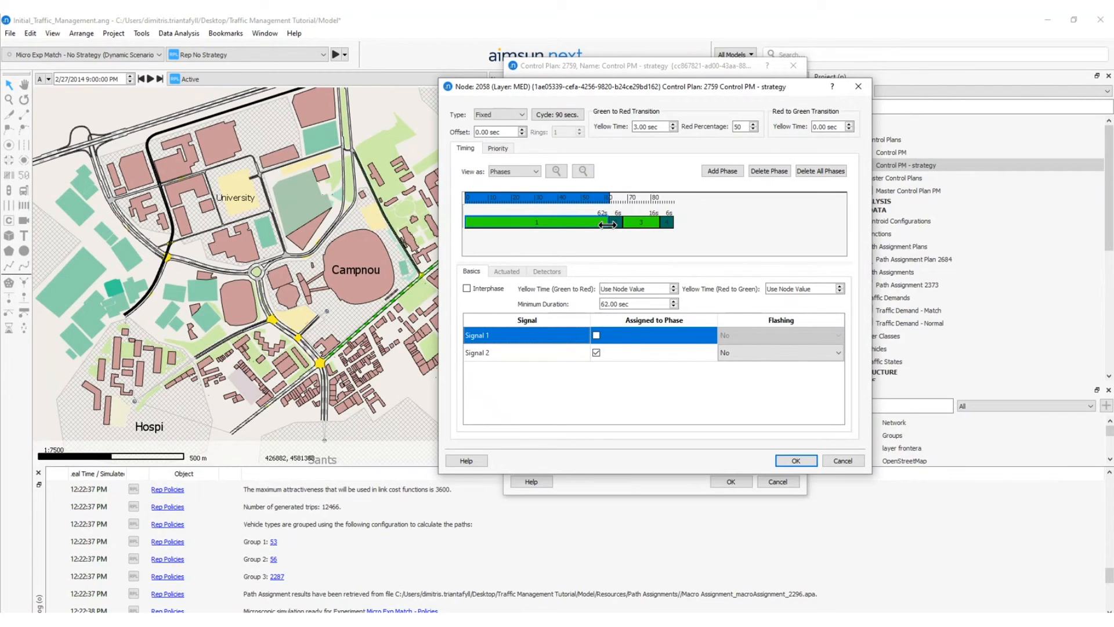
Save node 2058's timing and shorten node 2040's phase 1 to 16 seconds and phase 2 to 14 seconds.
left_click(795, 460)
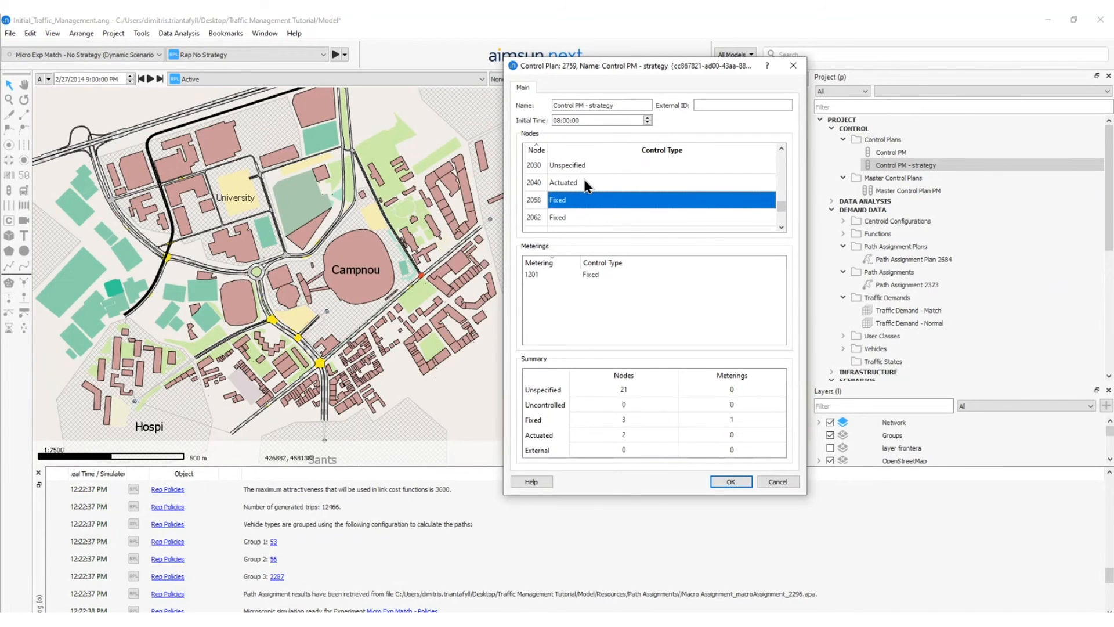
double_click(583, 182)
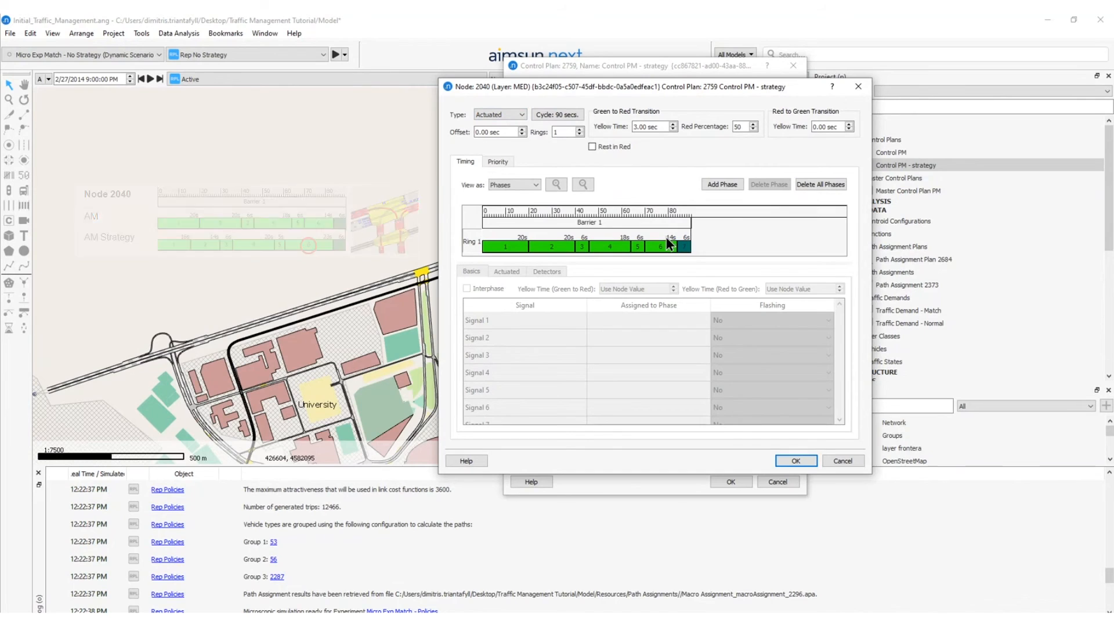
left_click_drag(528, 246, 516, 246)
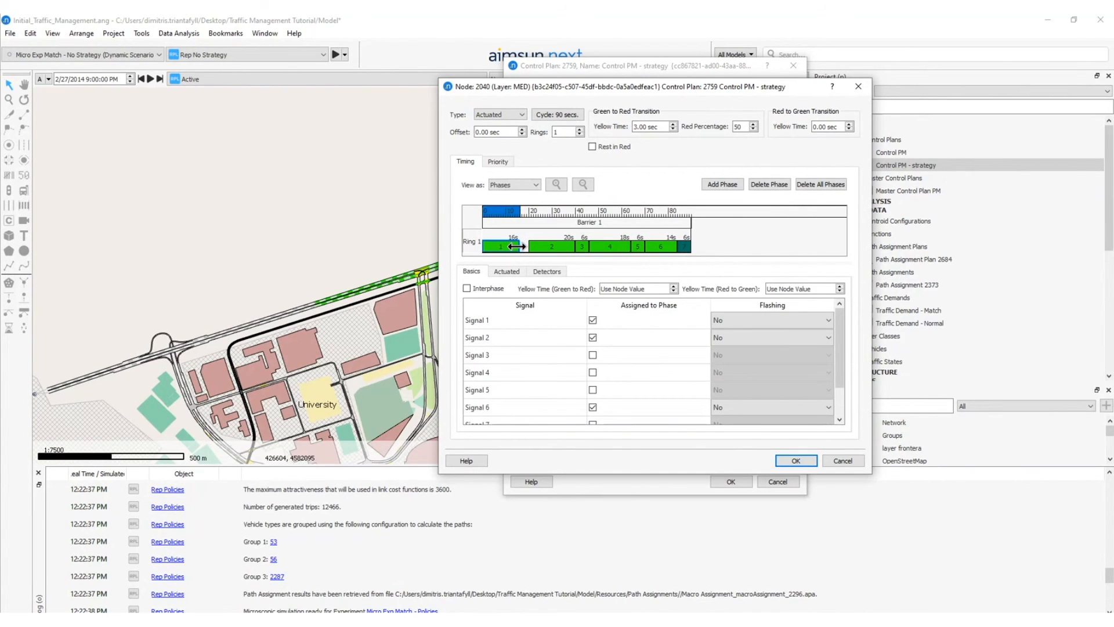
left_click_drag(554, 249, 584, 257)
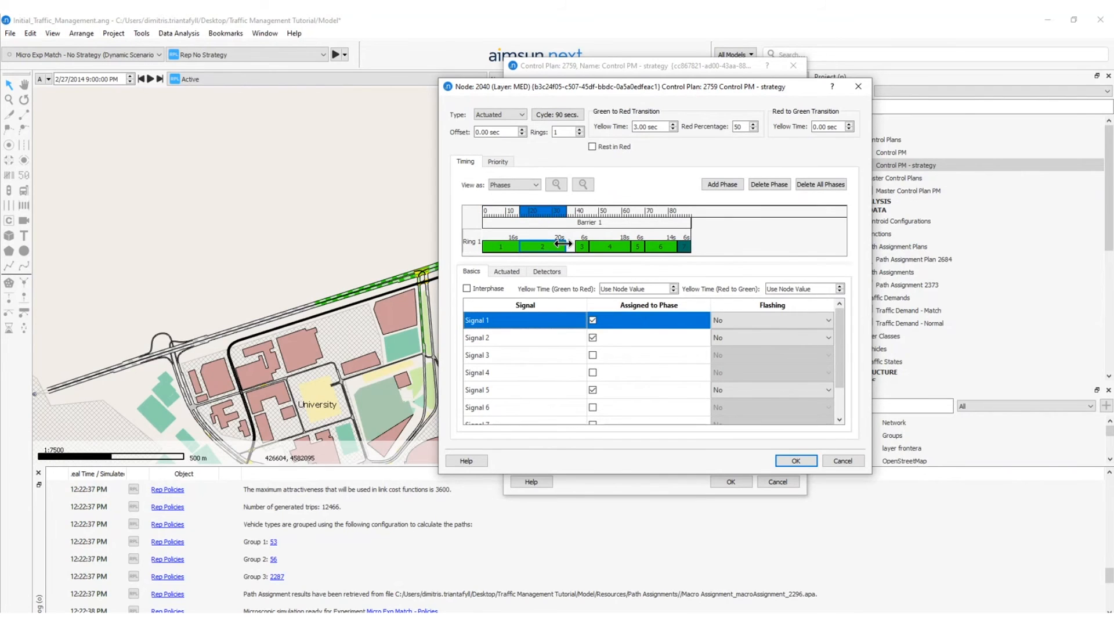
Retime the rest of node 2040 with phase 4 at 20, phase 5 at 5 and phase 6 at 23 seconds, and save it.
left_click(595, 250)
left_click(636, 248)
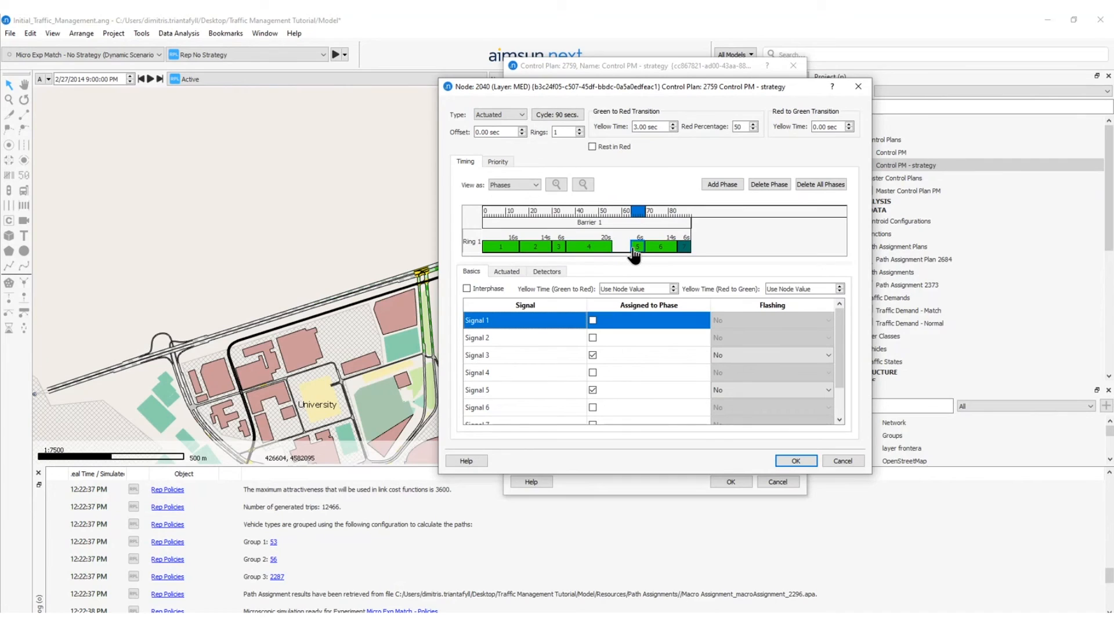
mouse_move(631, 247)
left_mouse_down()
mouse_move(617, 253)
mouse_move(641, 247)
mouse_move(624, 248)
left_mouse_up()
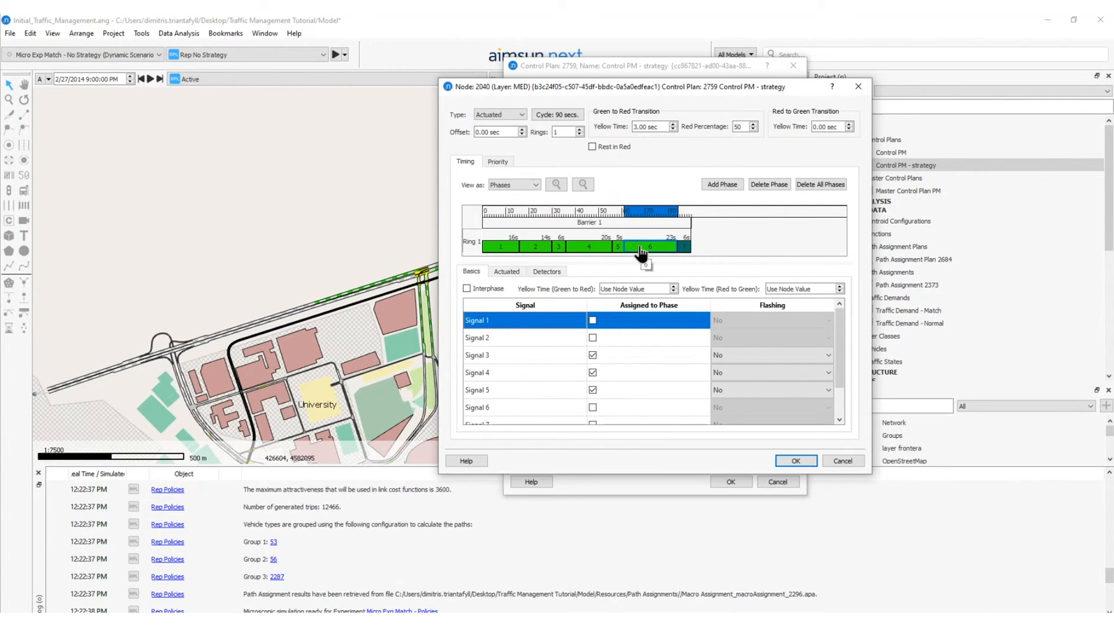
left_click(795, 460)
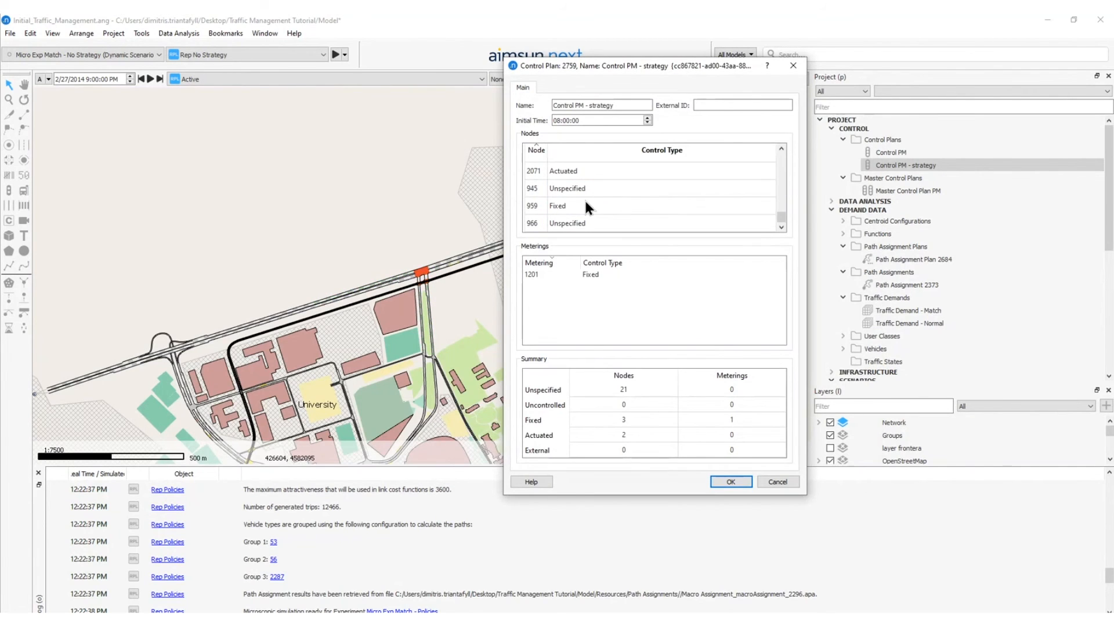
Open the signal timing of node 959 and shorten phase 5 to 14 seconds by delaying its start.
double_click(579, 205)
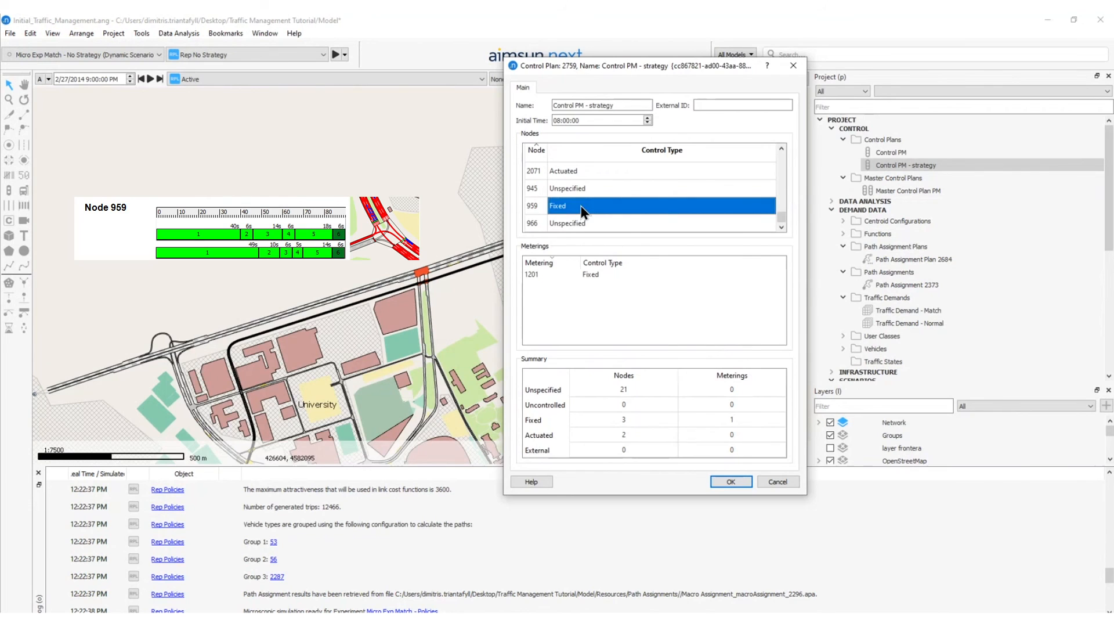
left_click_drag(597, 79, 720, 64)
left_click(689, 201)
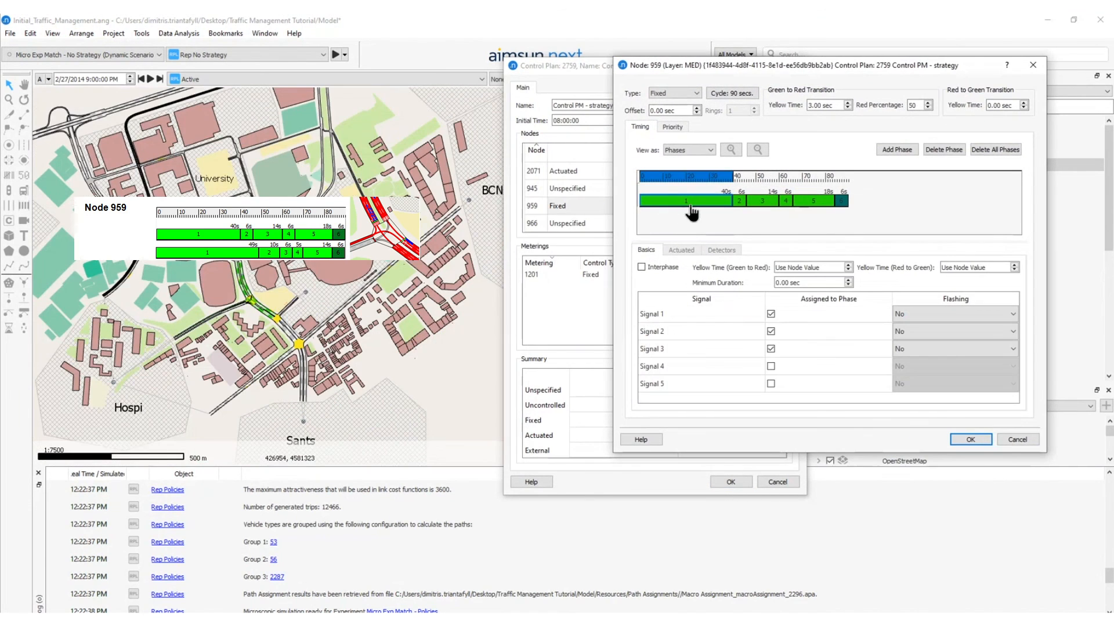
left_click(804, 201)
left_click_drag(797, 199, 805, 203)
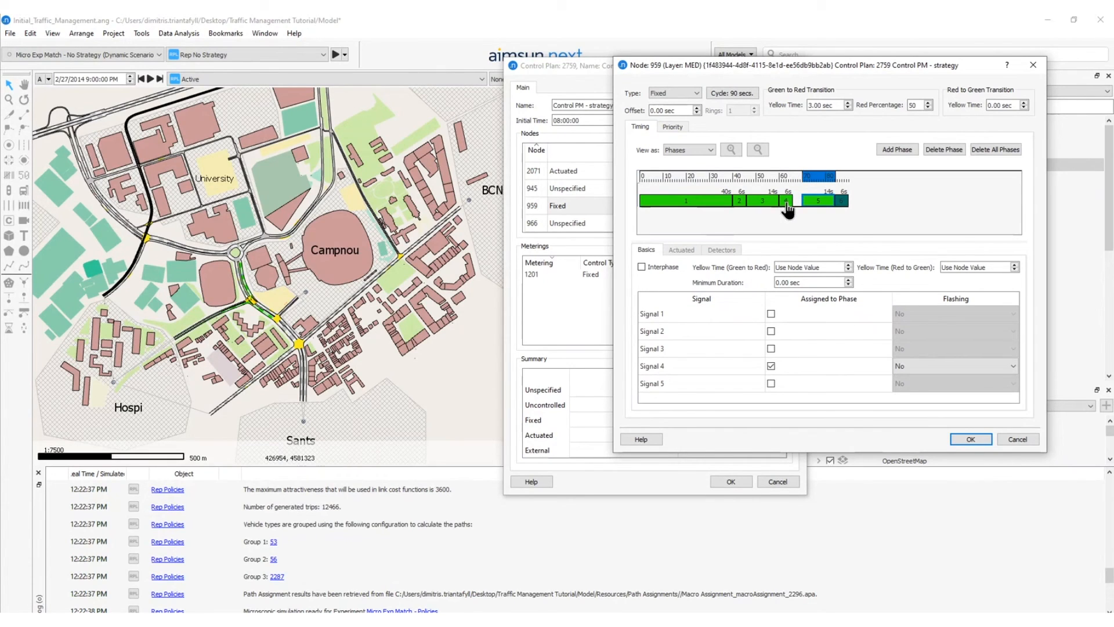
Set node 959's phases 4, 3, 2 and 1 to 5, 6, 10 and 49 seconds, leaving no gaps, and save the timing.
left_click(789, 201)
left_click_drag(792, 199, 755, 201)
left_click(733, 201)
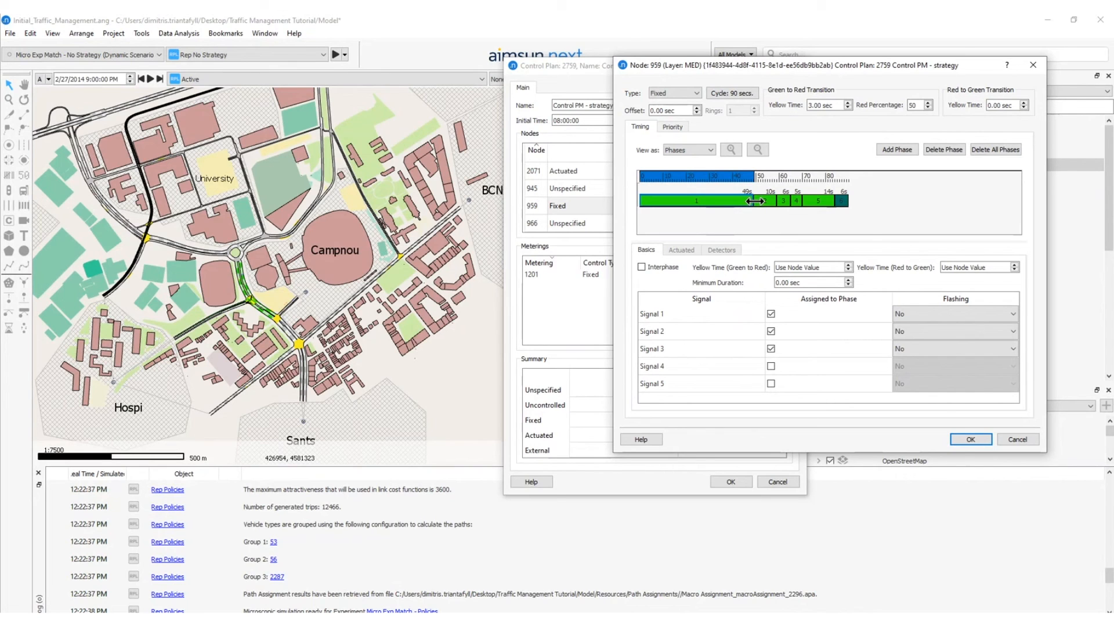
left_click(966, 444)
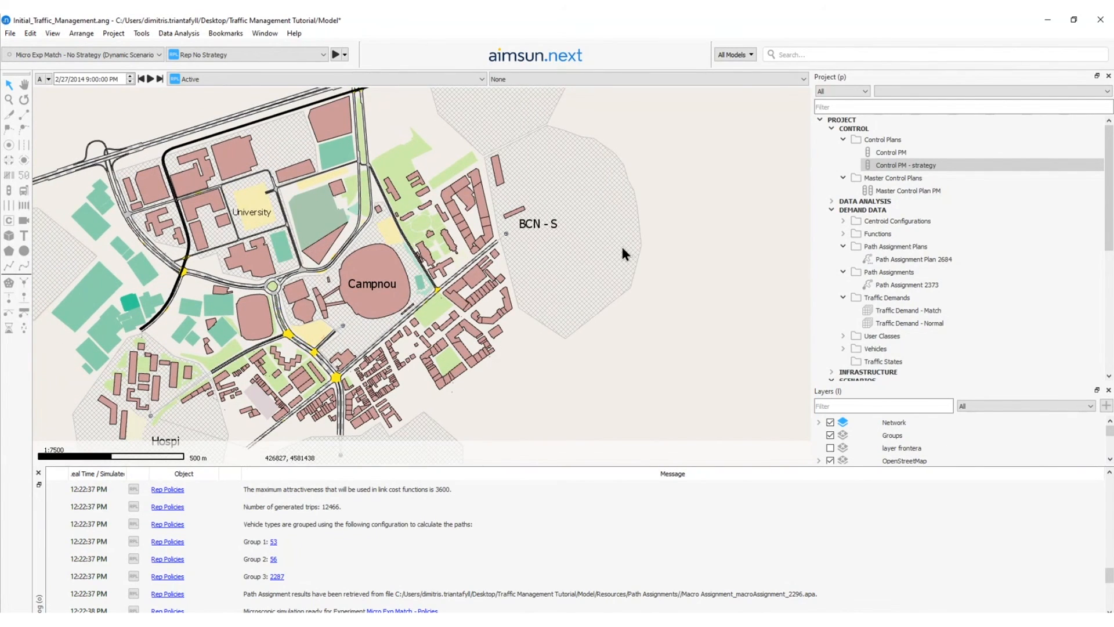
Open the Control PM - strategy timing of node 2058 from its junction east of Campnou on the map.
scroll(326, 358, "up", 4)
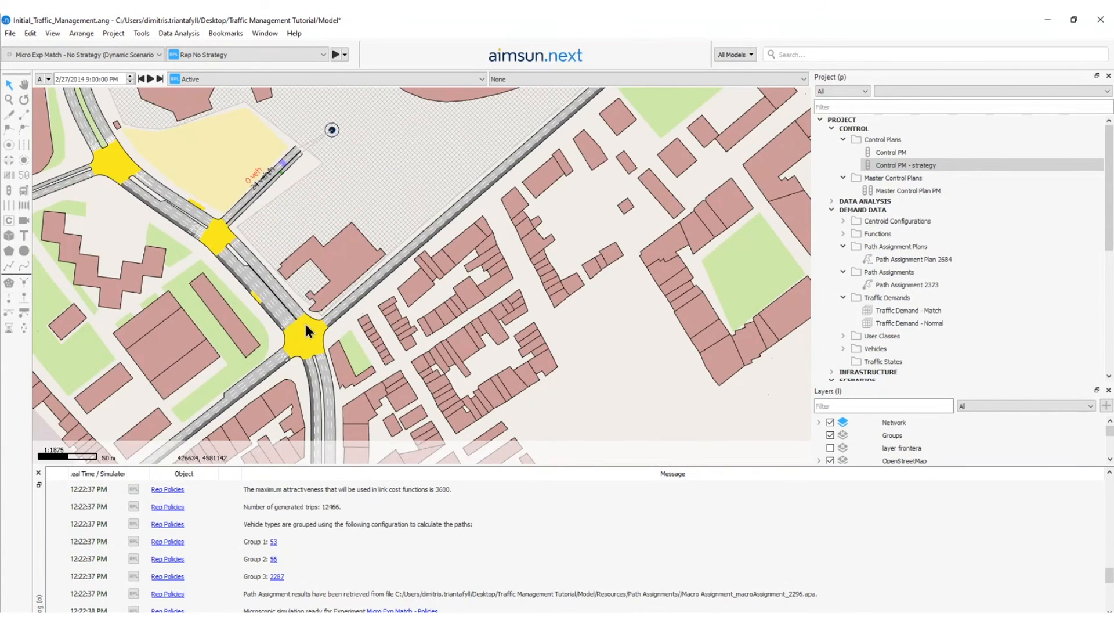
scroll(260, 204, "up", 2)
right_click(492, 159)
mouse_move(524, 167)
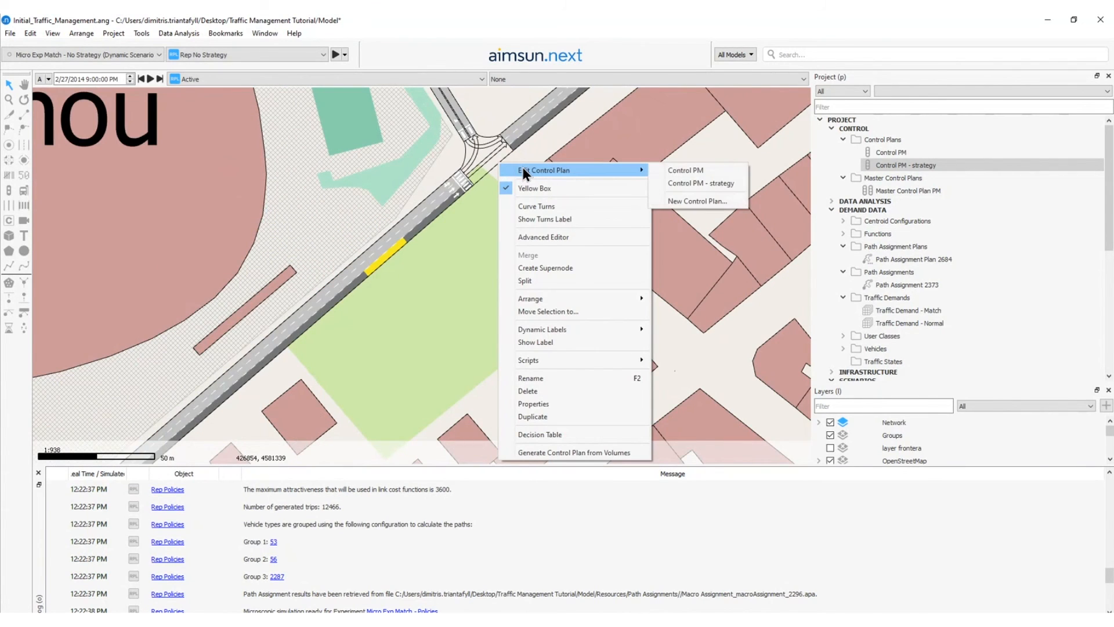
left_click(691, 183)
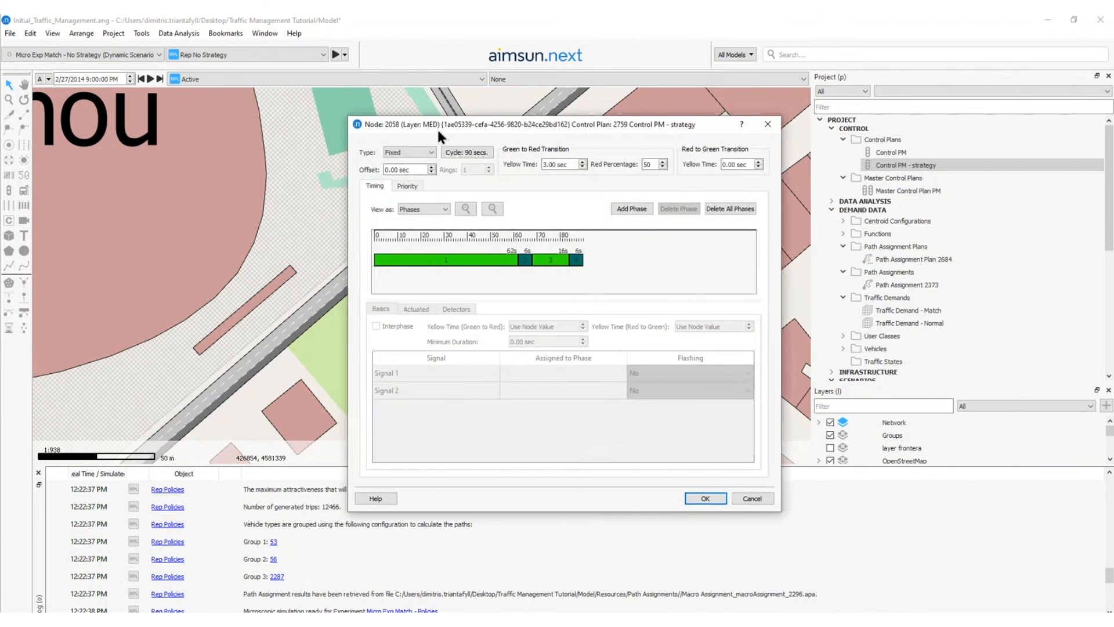
Examine which movements at node 2058 get green in phase 1 and in phase 3.
left_click_drag(436, 127, 659, 133)
left_click(666, 255)
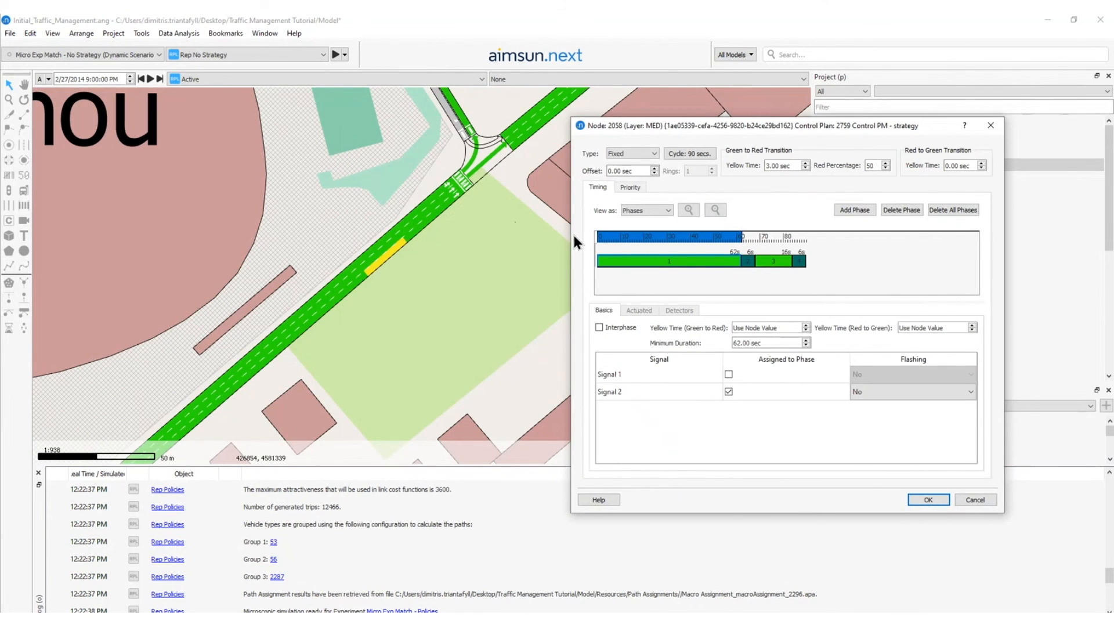
left_click_drag(452, 253, 287, 280)
left_click_drag(414, 210, 350, 262)
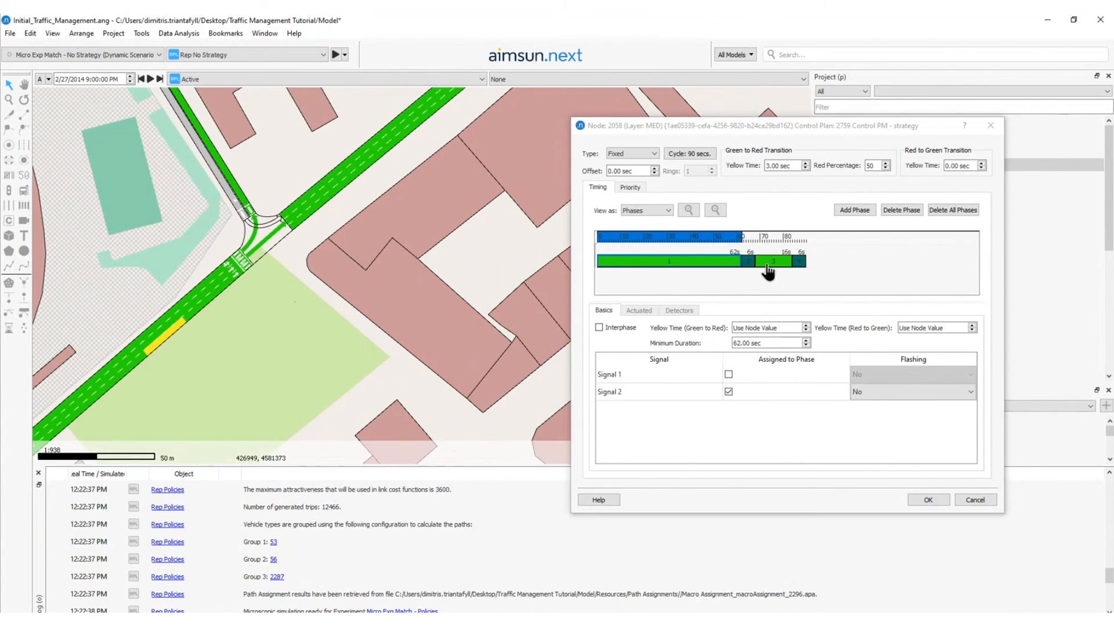
left_click_drag(769, 268, 771, 268)
left_click(770, 263)
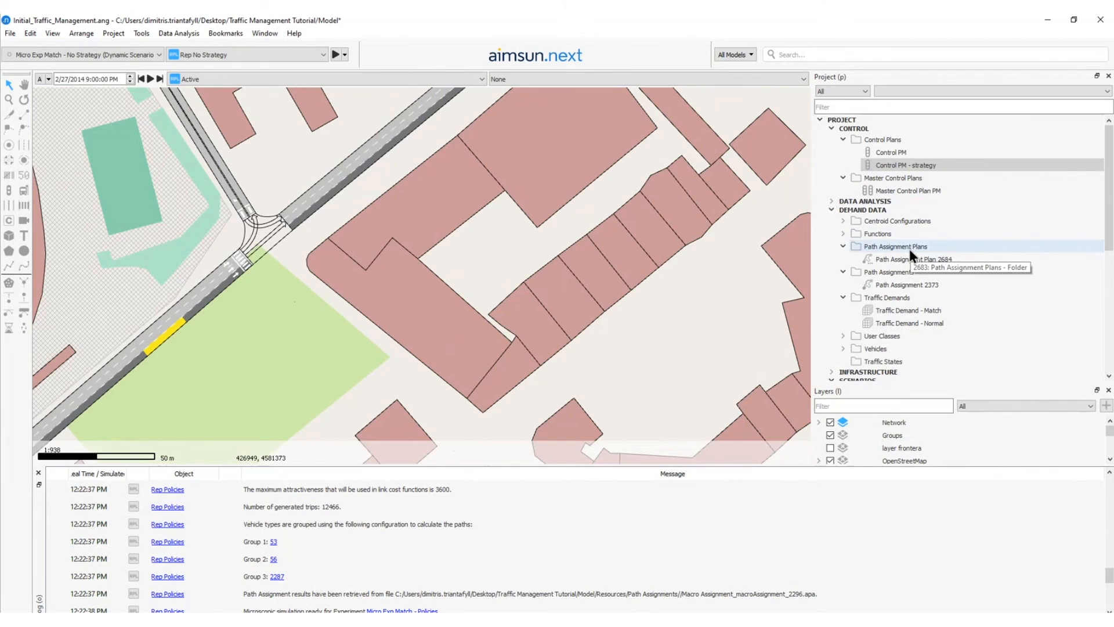
Add a new policy to Strategy Post-Match and name it Policy 3 - Control.
scroll(910, 249, "down", 7)
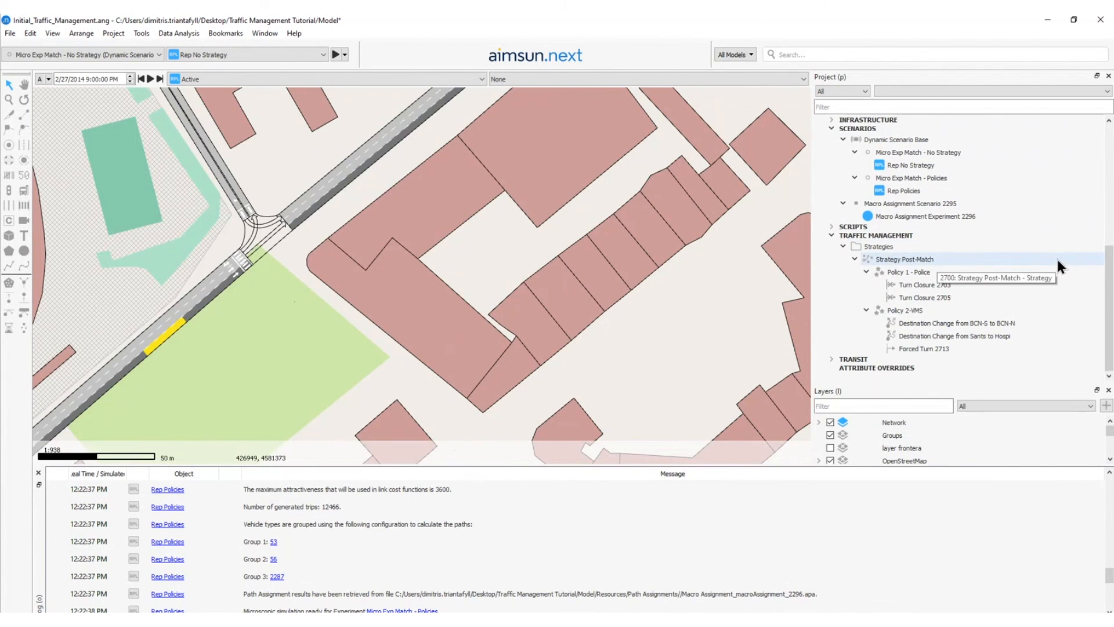
right_click(897, 259)
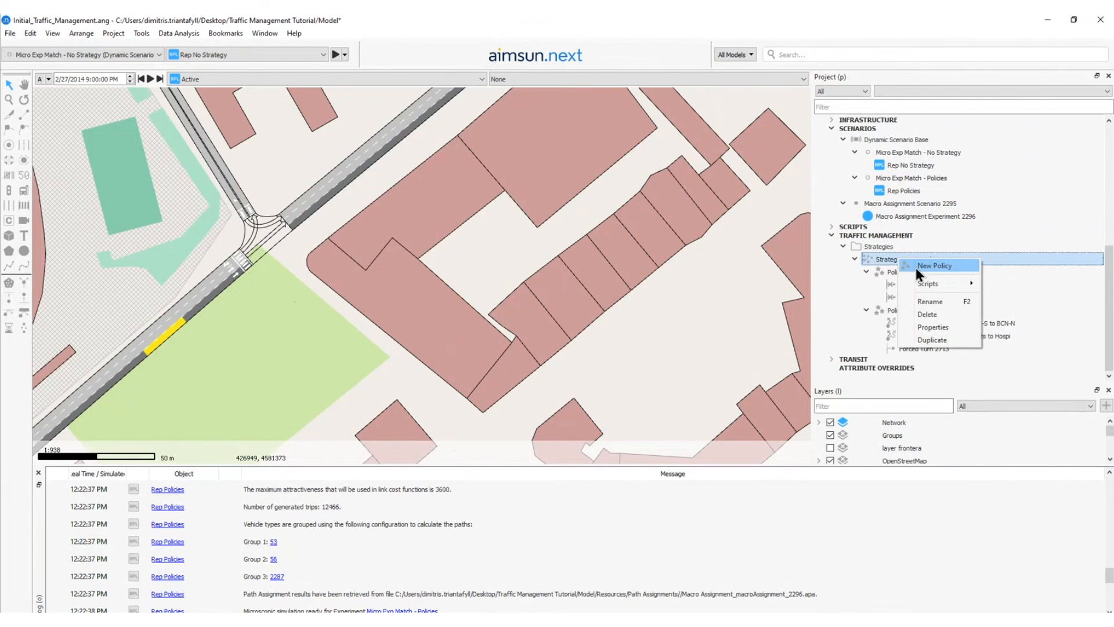
left_click(916, 267)
type("3")
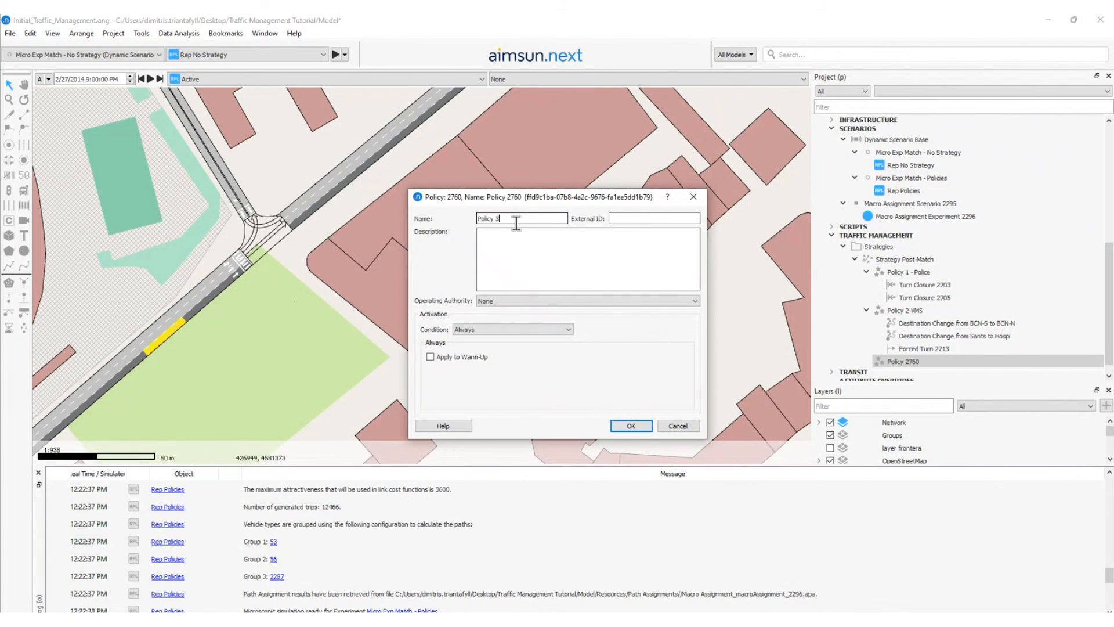
type(" - Control")
Activate Policy 3 - Control by time from 08:10:00 PM with a duration of 50 minutes.
left_click(464, 331)
left_click(473, 347)
type("08:00:00 AM")
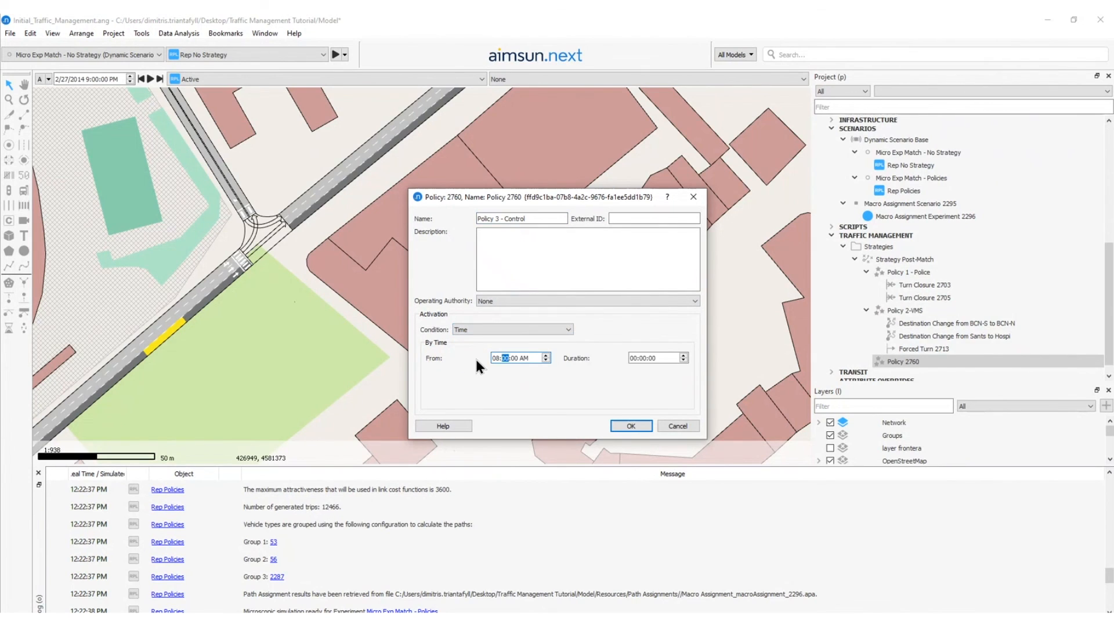
type("1000PM")
double_click(650, 357)
type("50")
key("Return")
Add a control plan change action to Policy 3 - Control with Control PM - strategy as the new control plan.
right_click(934, 360)
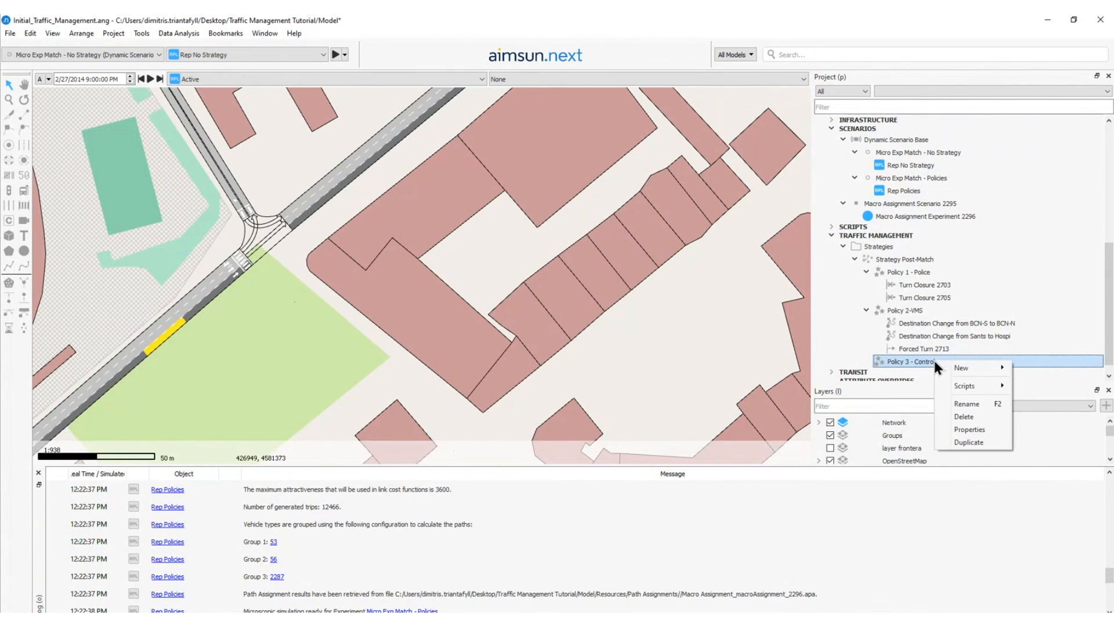
mouse_move(946, 364)
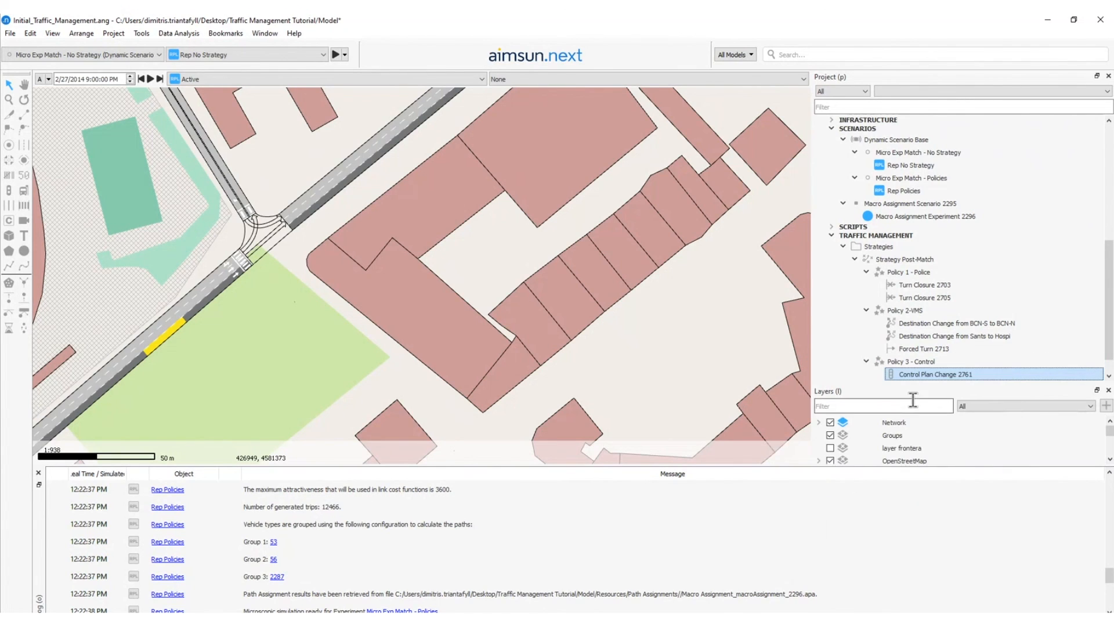
double_click(915, 374)
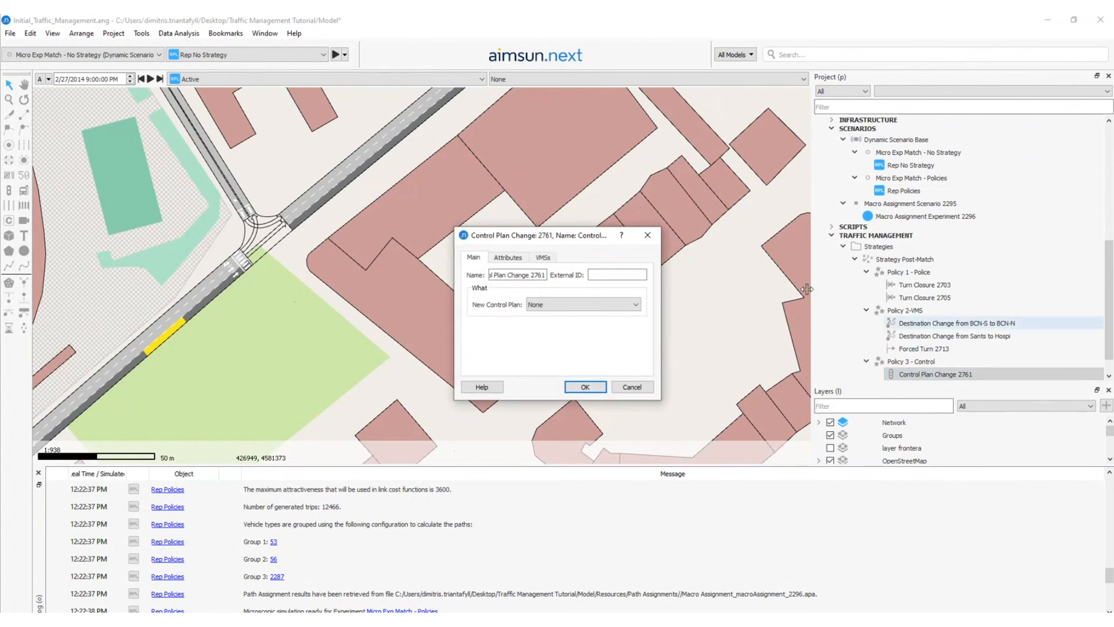
left_click(543, 304)
left_click(544, 307)
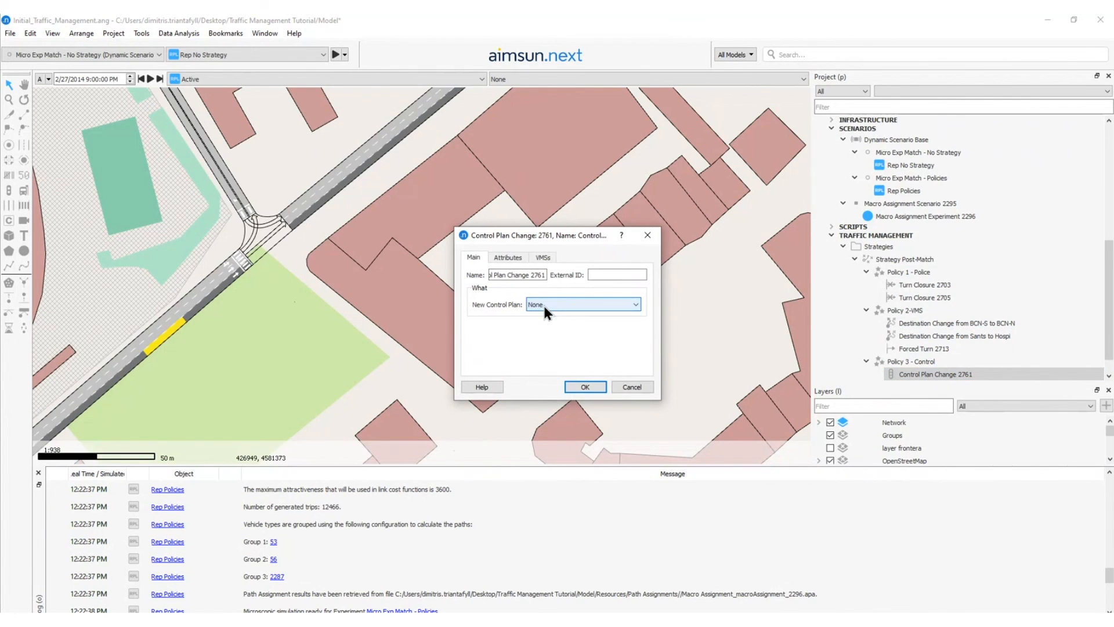
left_click(544, 306)
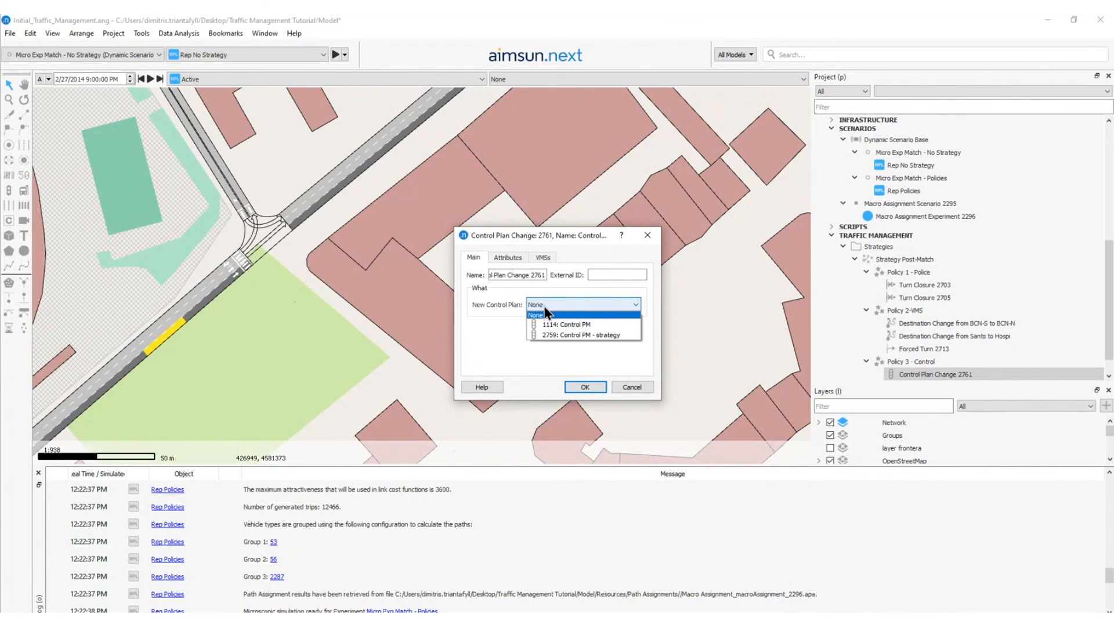
left_click(558, 334)
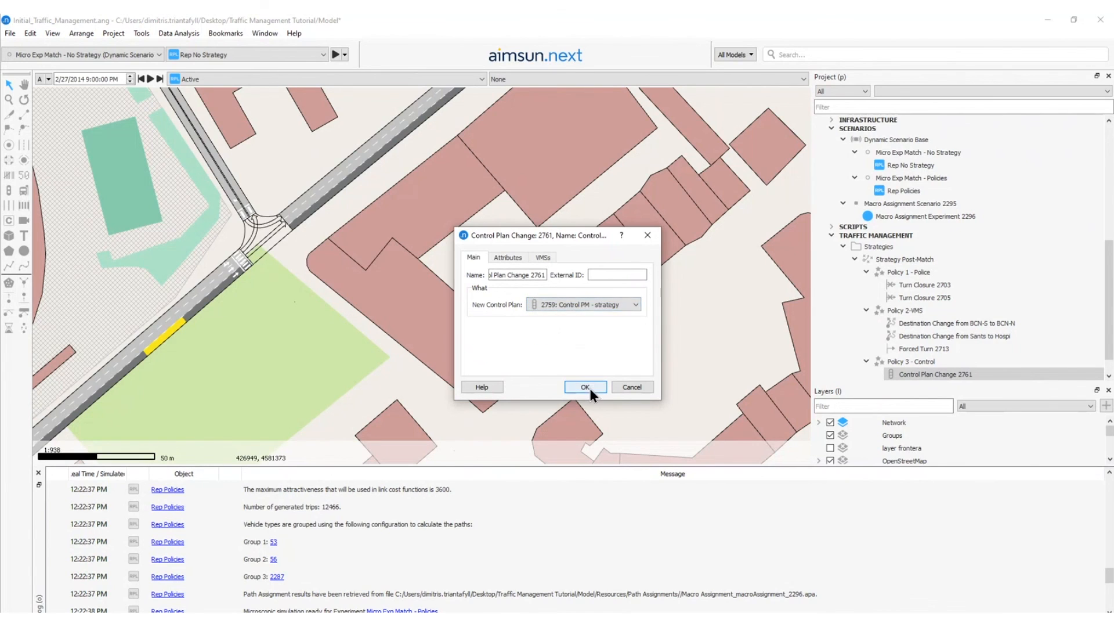
left_click(585, 387)
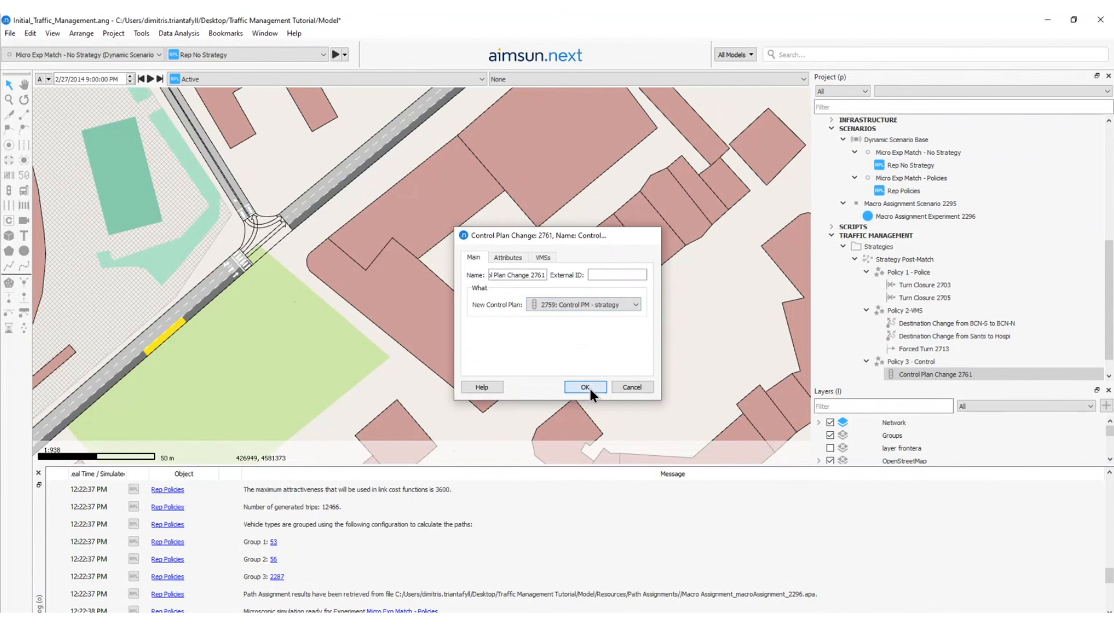
Enable Policy 3 - Control in the Micro Exp Match - Policies experiment and save the experiment.
double_click(900, 179)
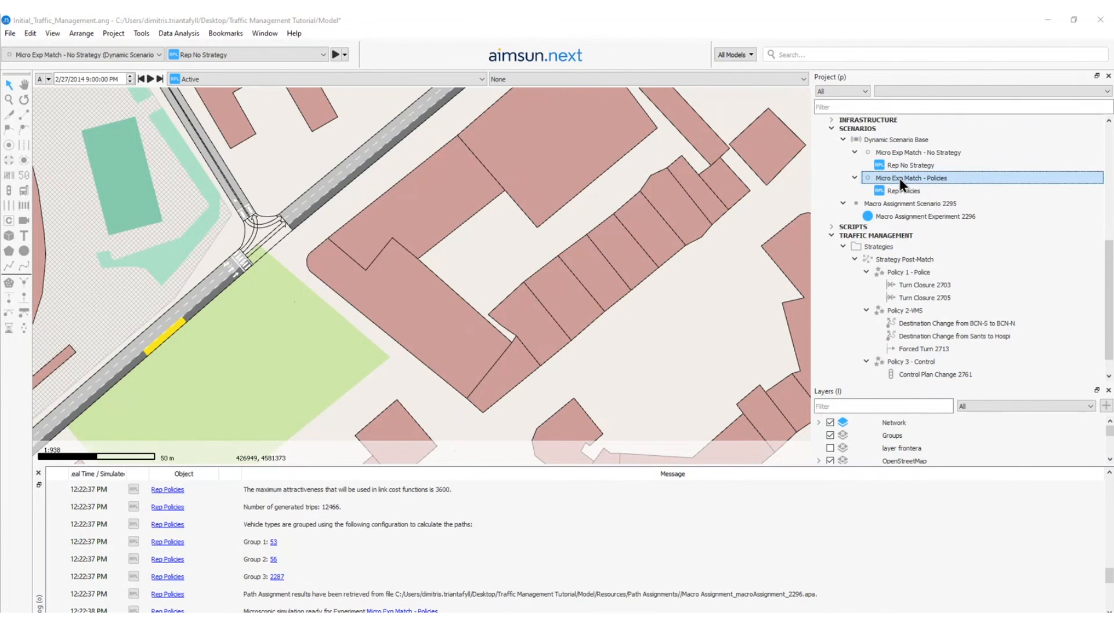
left_click(572, 45)
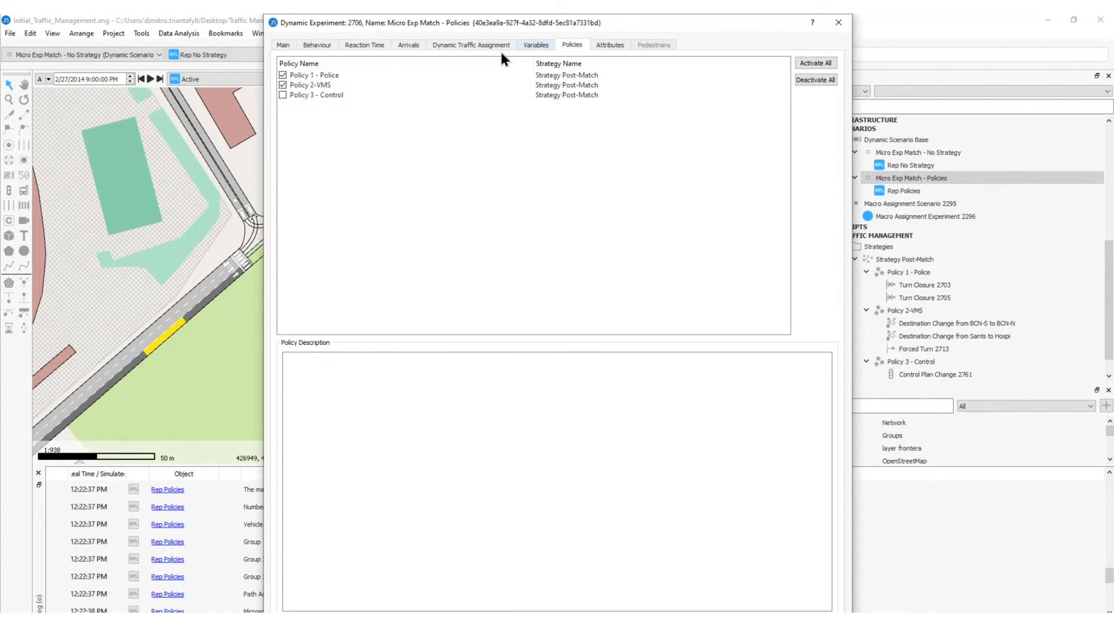
left_click(282, 95)
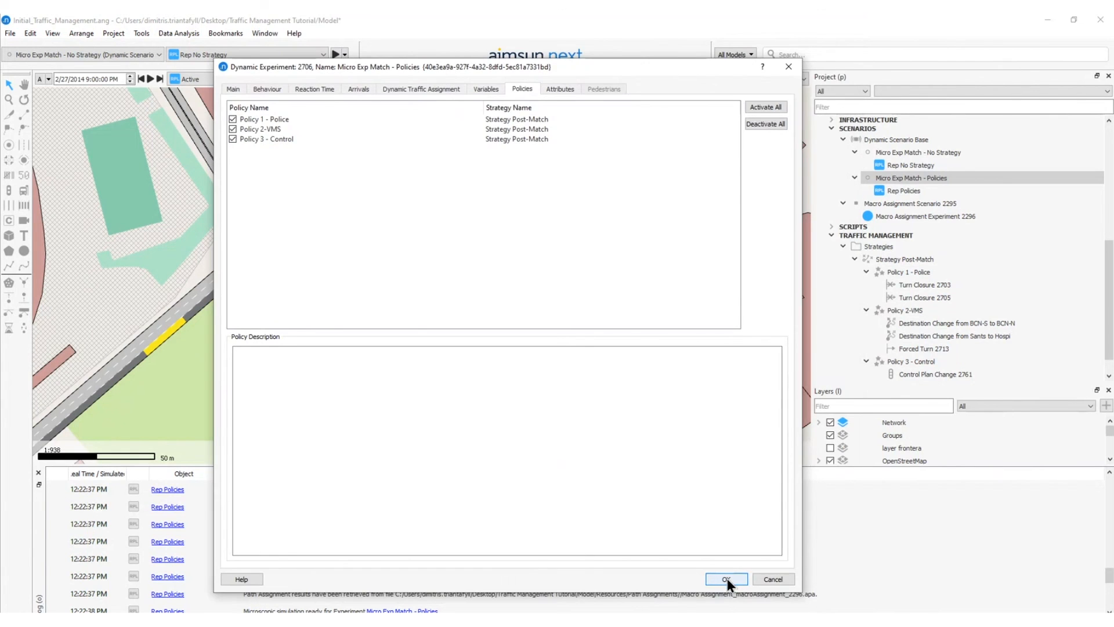
left_click(723, 579)
Run the Rep Policies replication as an animated autorun simulation and speed up its playback.
left_click(911, 194)
right_click(911, 194)
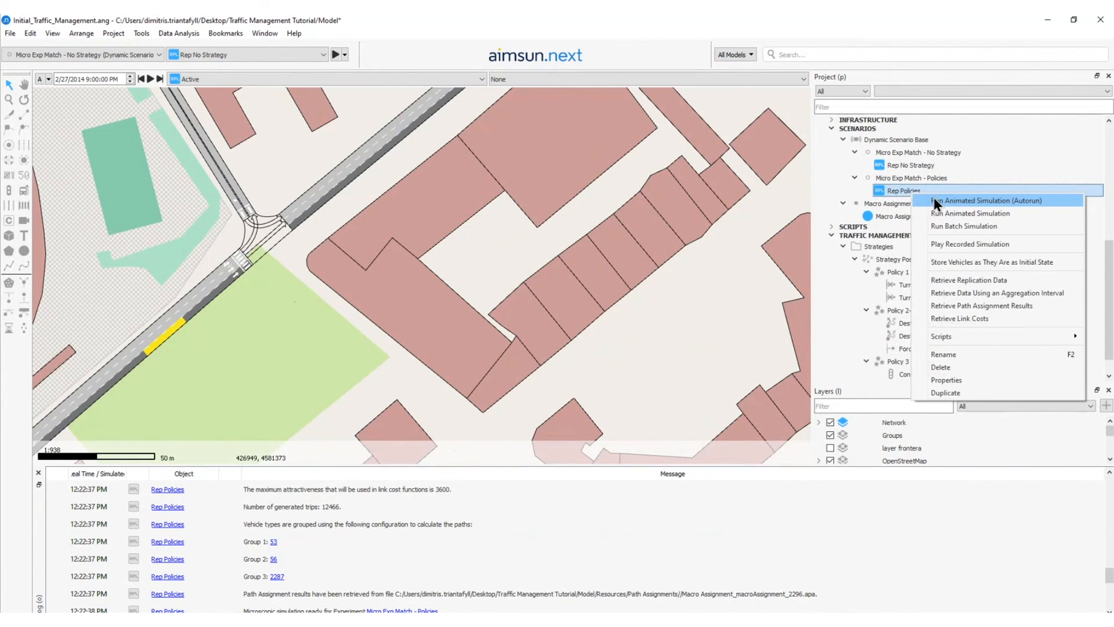
left_click(934, 197)
scroll(363, 271, "down", 5)
left_click_drag(364, 271, 372, 272)
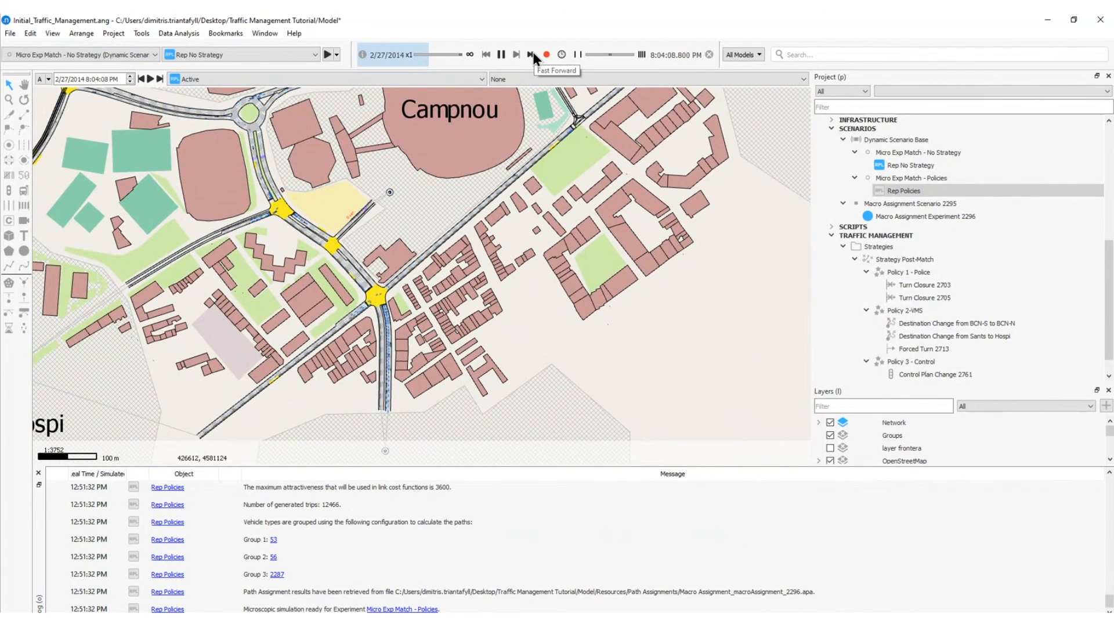
left_click(533, 52)
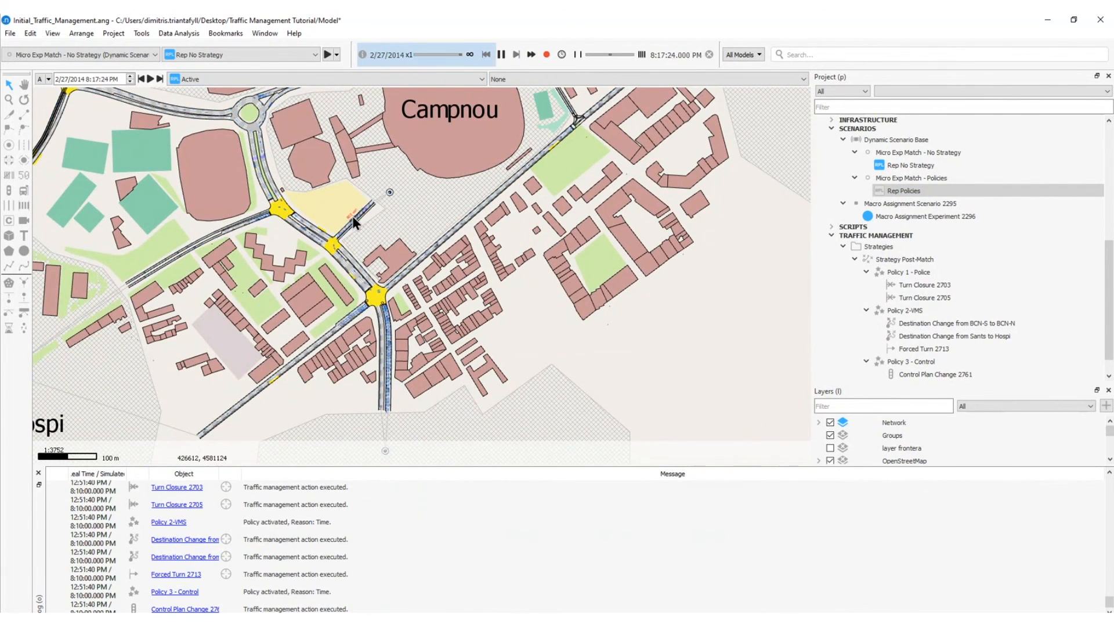
Examine the simulated traffic at the junctions southwest of Campnou and on the roads north of the stadium.
scroll(352, 217, "up", 2)
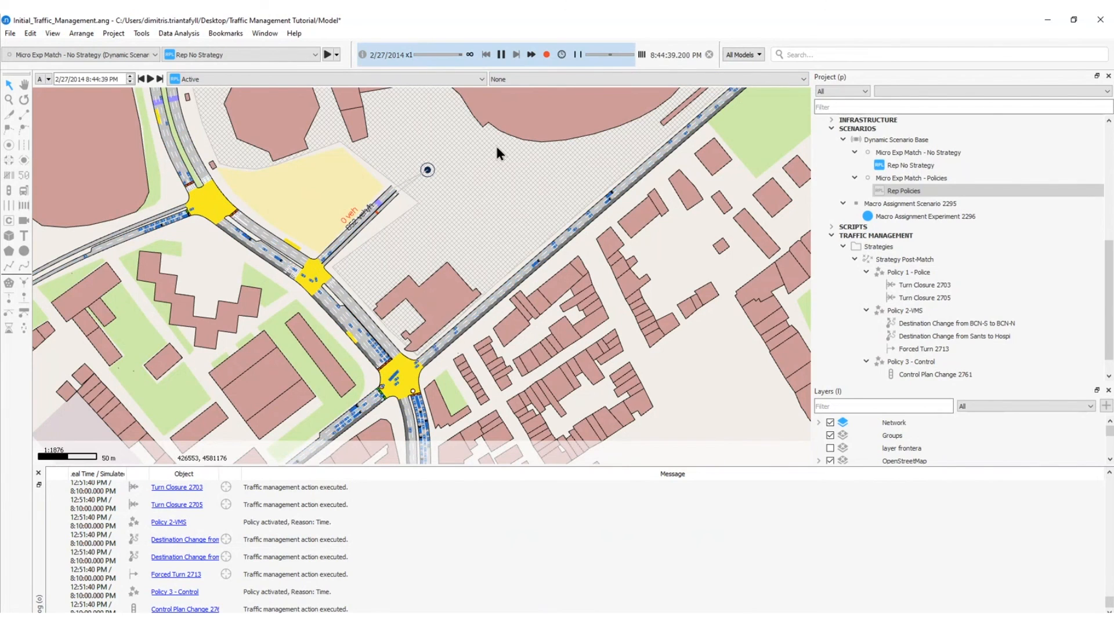
scroll(497, 144, "down", 1)
left_click_drag(497, 144, 413, 347)
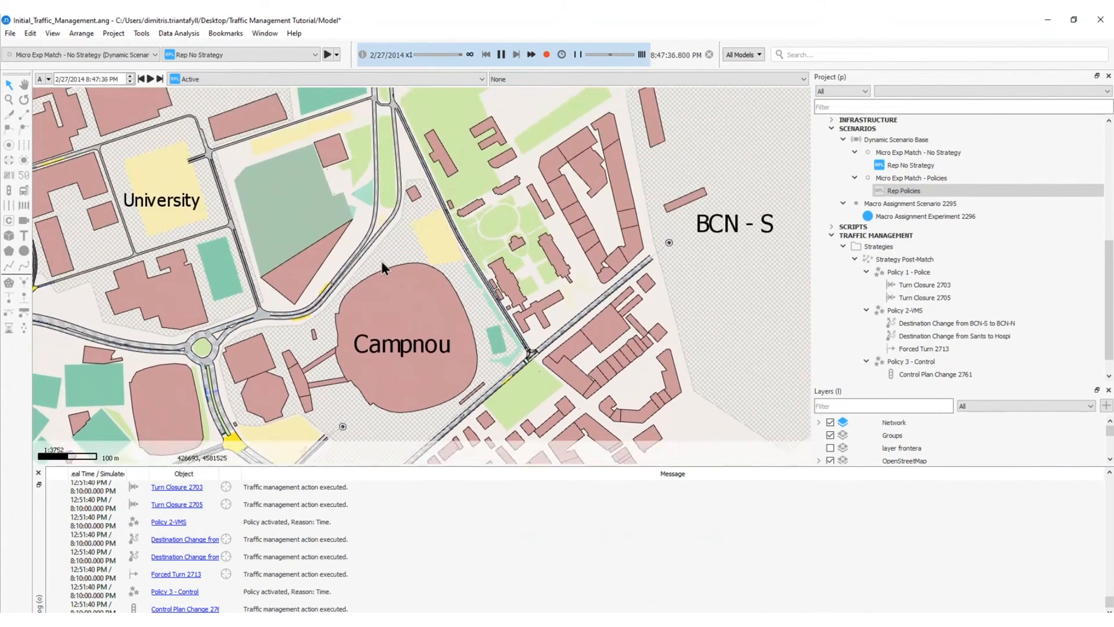
left_click_drag(373, 229, 455, 345)
left_click_drag(364, 283, 376, 191)
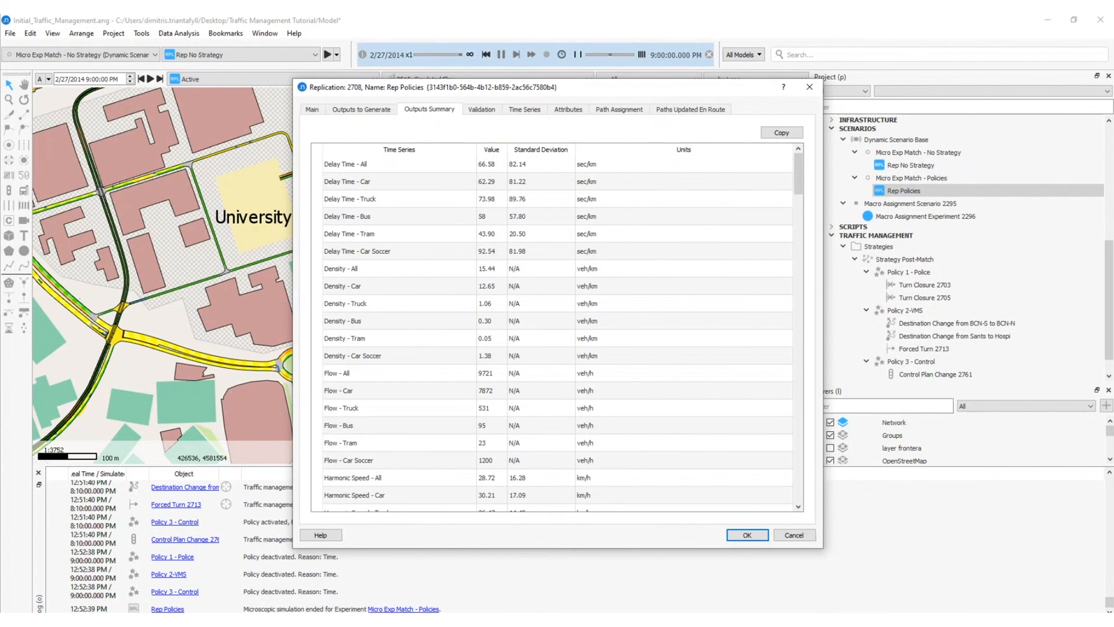
Close the Rep Policies output summary and exit the finished simulation.
left_click(809, 87)
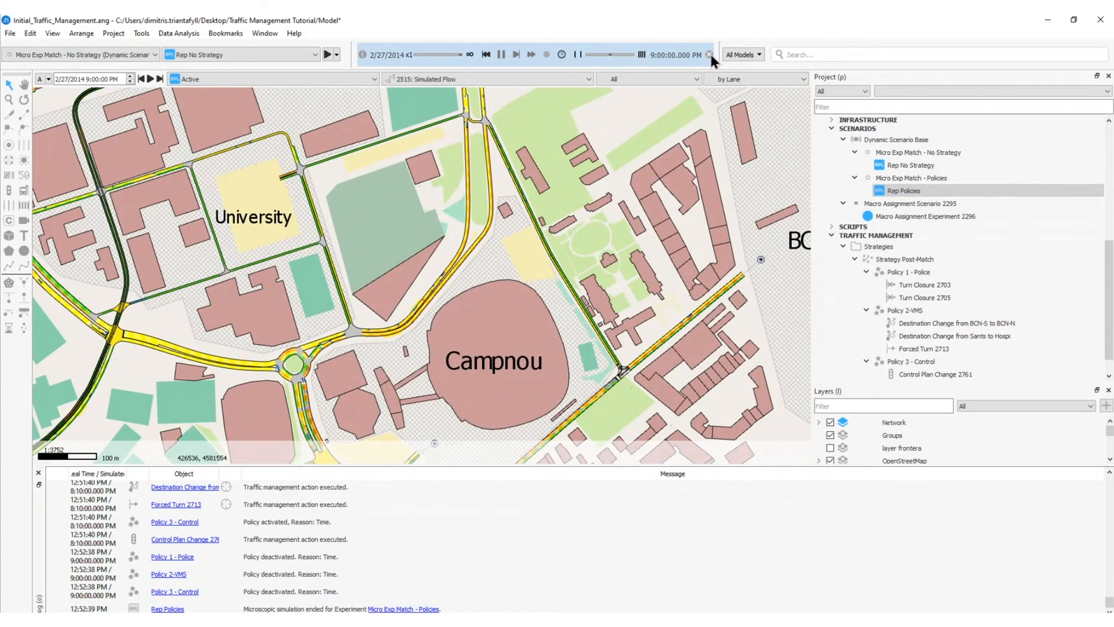
left_click(902, 191)
left_click(709, 54)
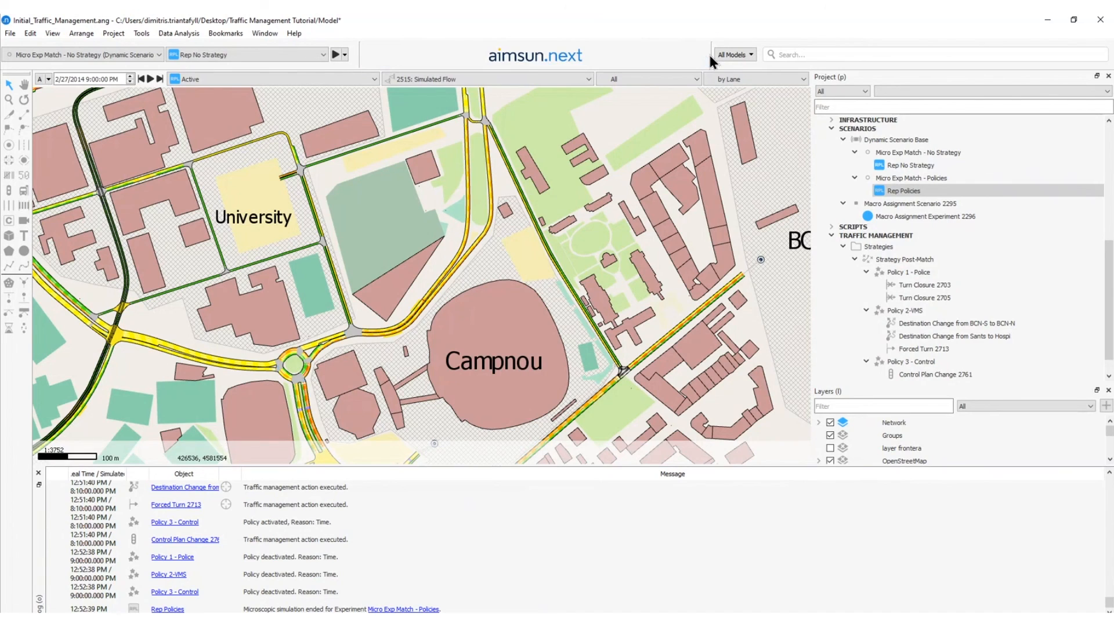